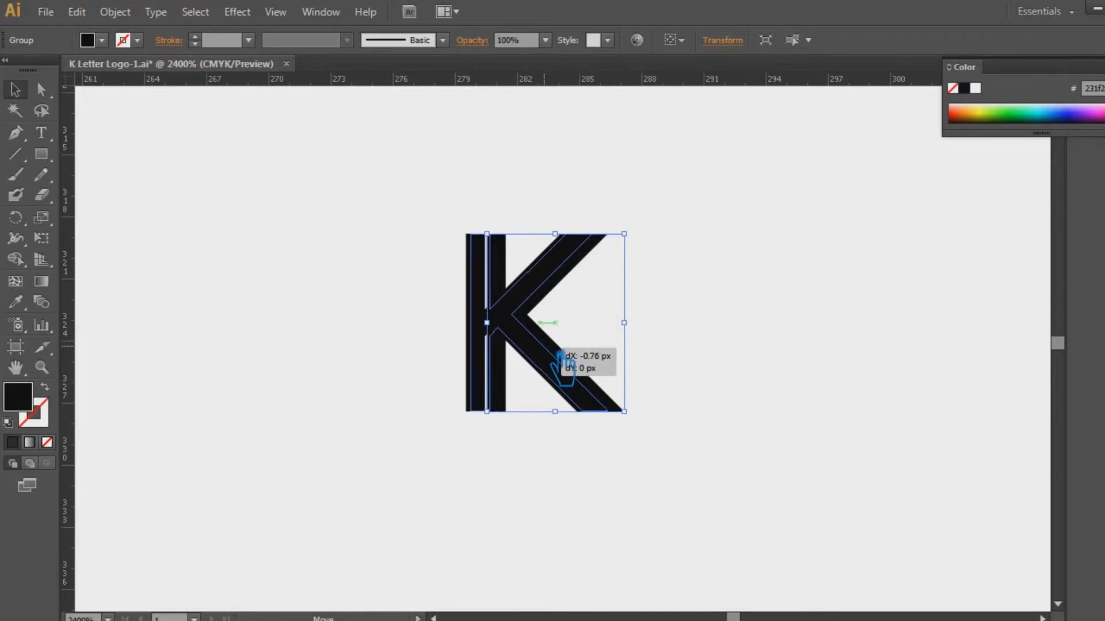
# Unite the K's overlapping pieces into a single shape and shift the letter slightly downward.
pyautogui.click(752, 393)
pyautogui.moveTo(714, 506); pyautogui.dragTo(316, 172)
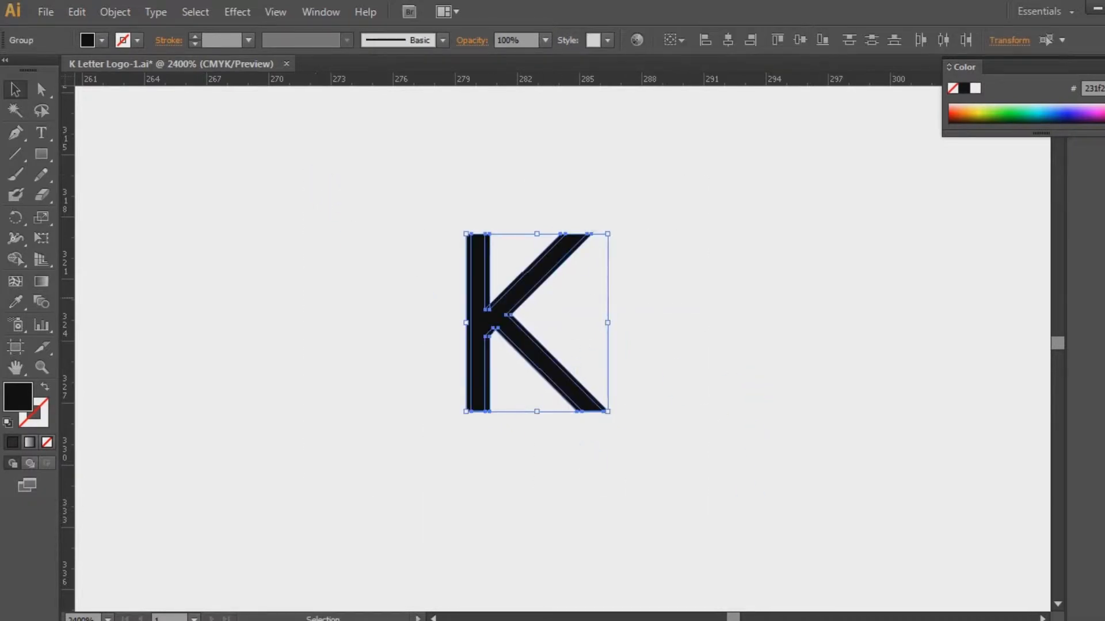
pyautogui.hotkey('shift', 'ctrl', 'F9')
pyautogui.click(986, 435)
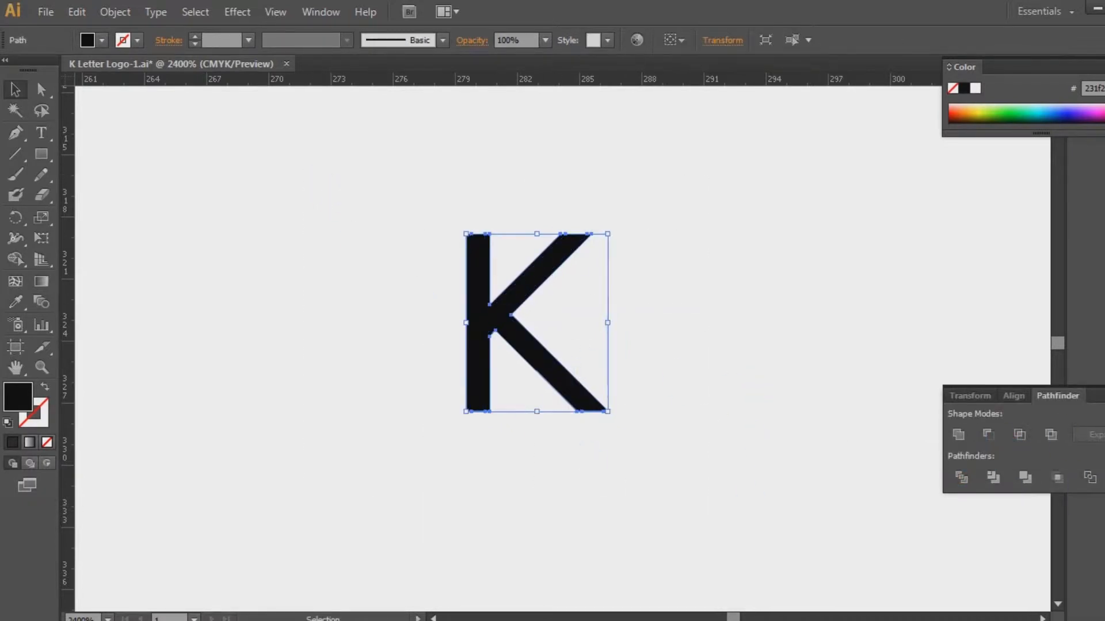
pyautogui.hotkey('shift', 'ctrl', 'F9')
pyautogui.click(813, 414)
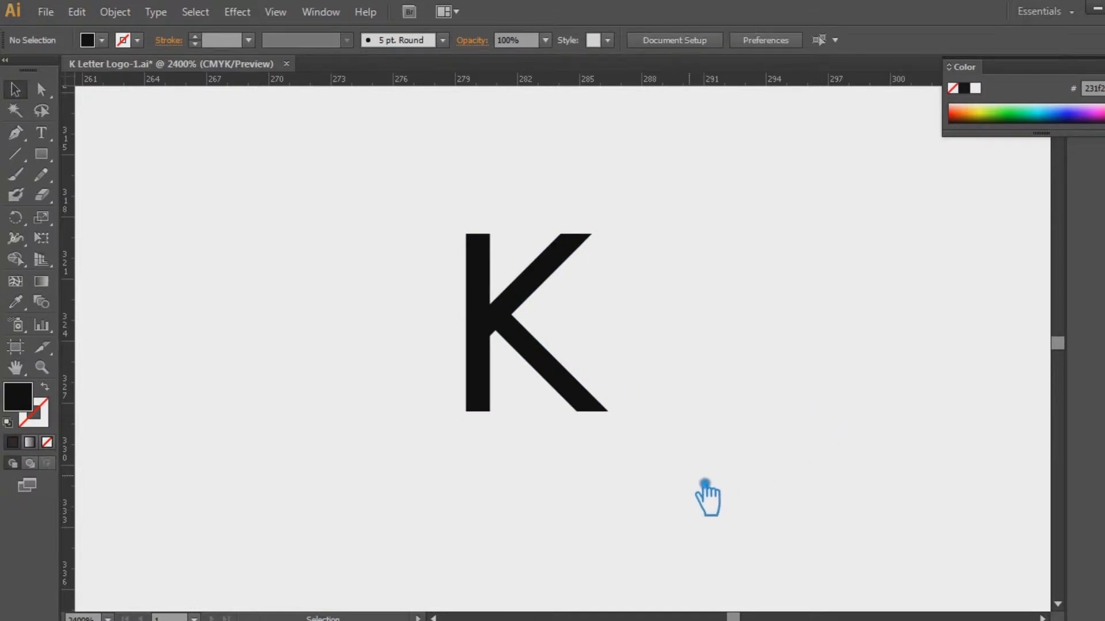
pyautogui.moveTo(569, 387); pyautogui.dragTo(570, 405)
pyautogui.click(714, 364)
# Draw a flat black ellipse beside the K and place it tilted diagonally across the letter's upper part.
pyautogui.moveTo(41, 154); pyautogui.dragTo(103, 192)
pyautogui.moveTo(170, 318); pyautogui.dragTo(343, 349)
pyautogui.press('v')
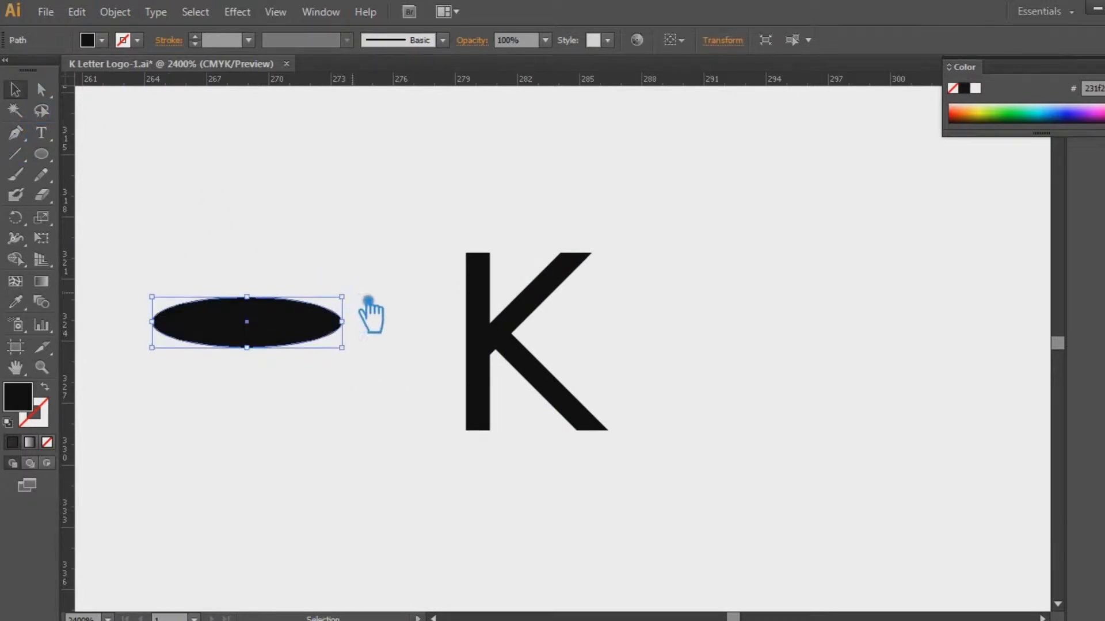
pyautogui.moveTo(366, 298); pyautogui.dragTo(530, 278)
pyautogui.click(671, 368)
# Make a smaller copy of the tilted ellipse inside the original and fill it with medium grey.
pyautogui.click(572, 320)
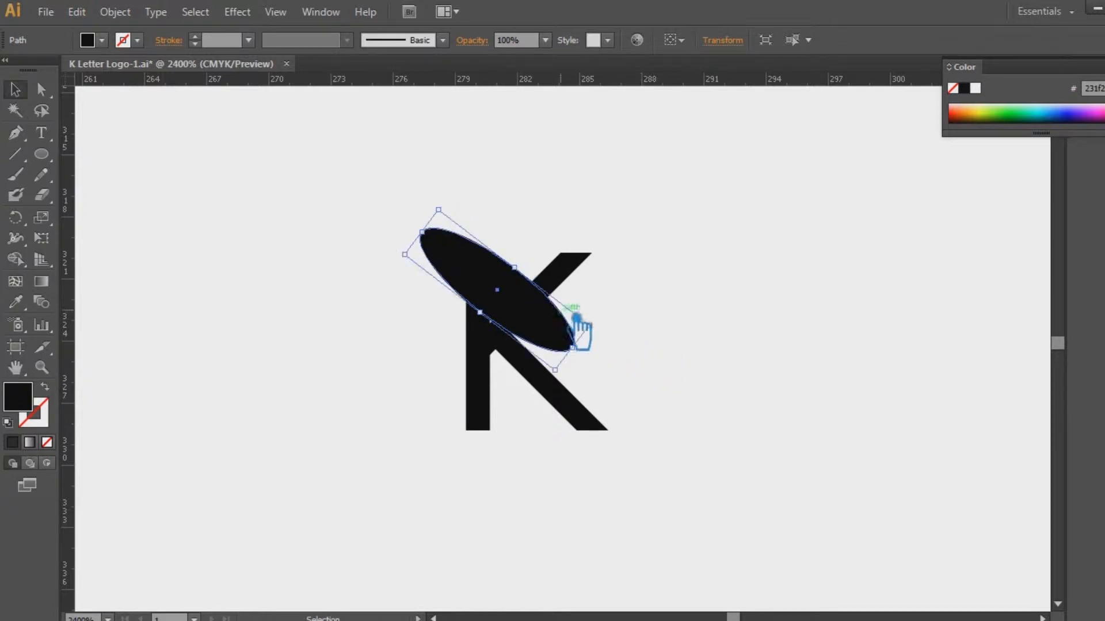
pyautogui.doubleClick(25, 406)
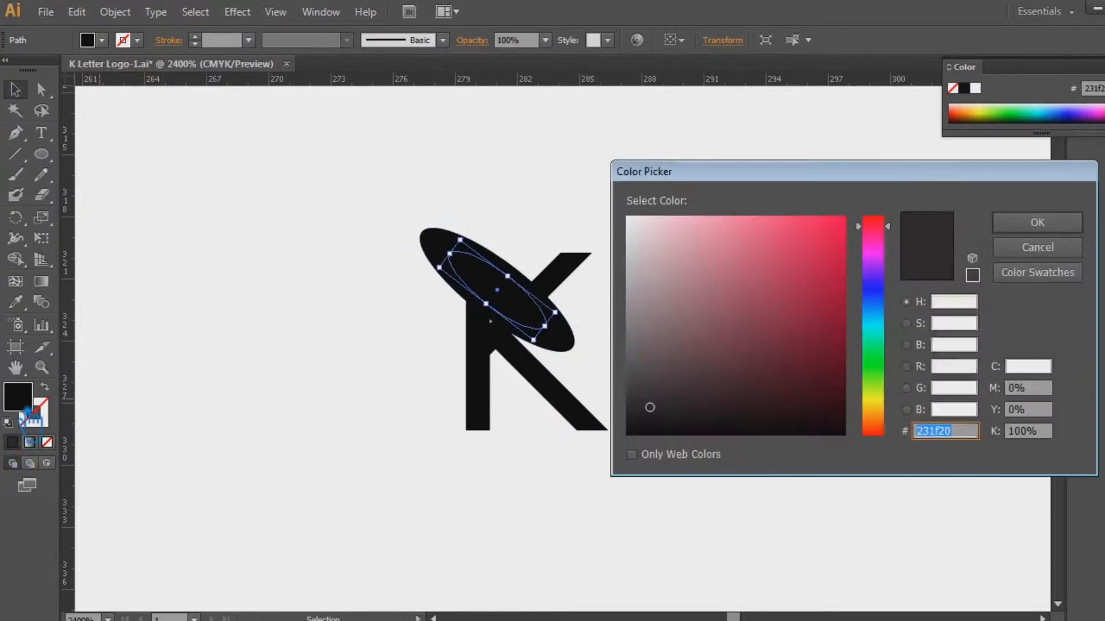
pyautogui.click(640, 306)
pyautogui.click(1037, 224)
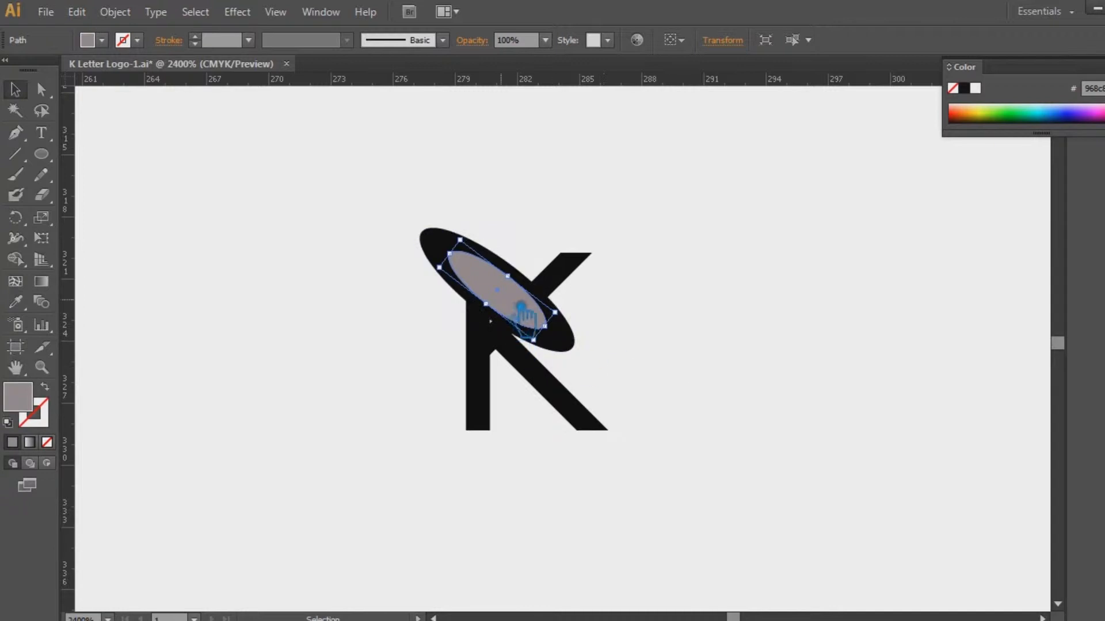
# Offset the grey ellipse toward the upper right and narrow the black ellipse to about 7.4 by 5.85 px.
pyautogui.moveTo(521, 305); pyautogui.dragTo(536, 295)
pyautogui.click(455, 271)
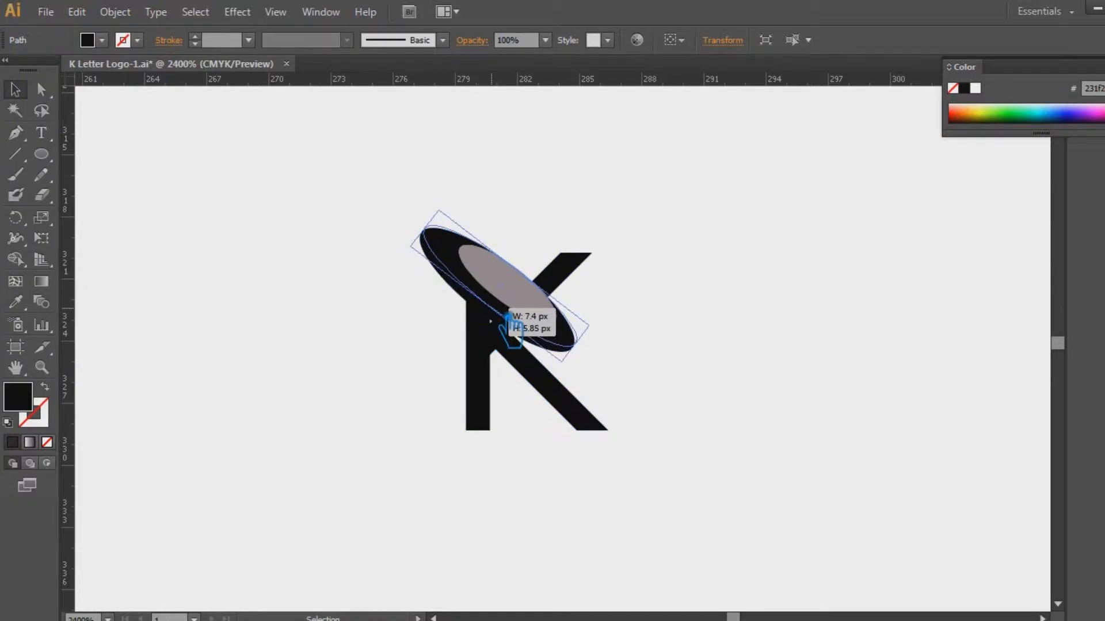
pyautogui.click(518, 299)
pyautogui.moveTo(518, 311); pyautogui.dragTo(522, 306)
# Subtract the grey ellipse from the black one to form an open ring across the K.
pyautogui.keyDown('shift'); pyautogui.click(510, 320); pyautogui.keyUp('shift')
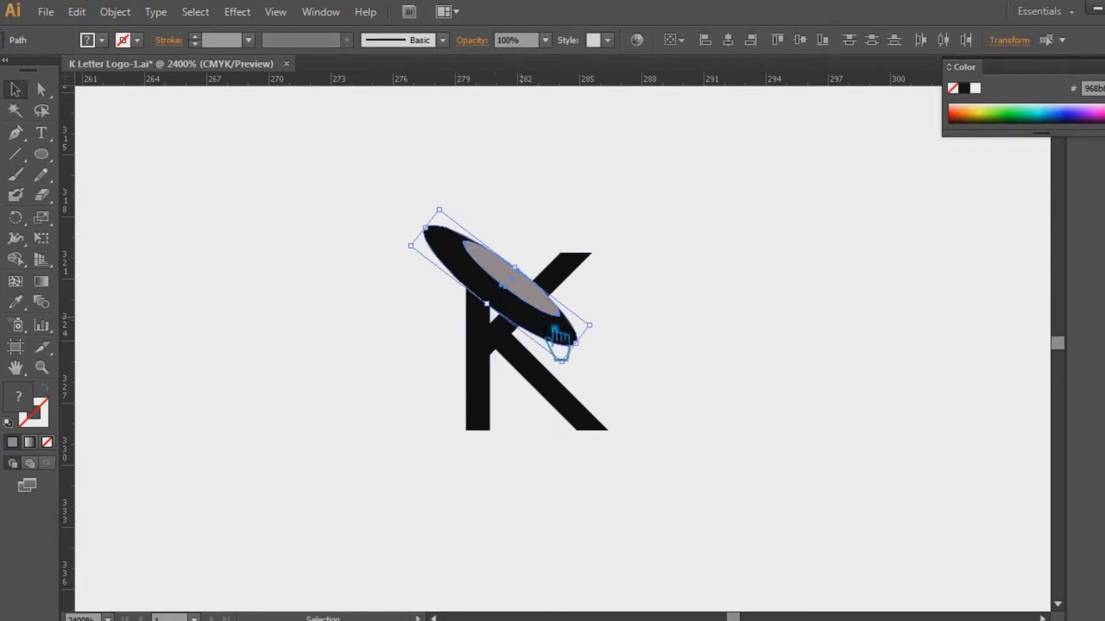
pyautogui.hotkey('ctrl', 'shift', 'F9')
pyautogui.click(1011, 436)
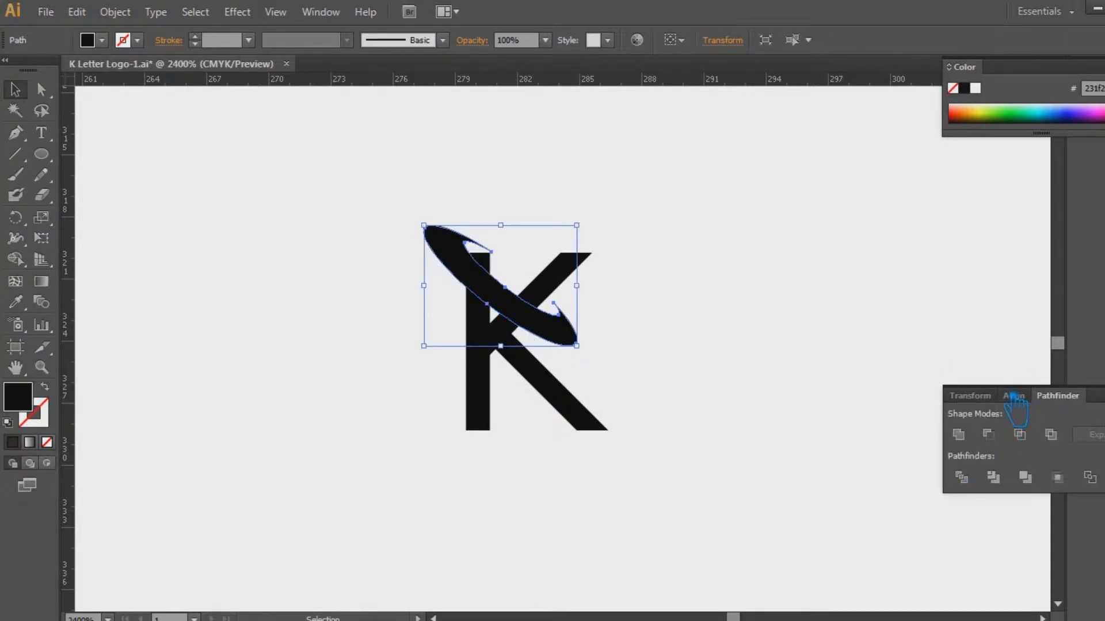
pyautogui.hotkey('ctrl', 'shift', 'F9')
pyautogui.click(880, 324)
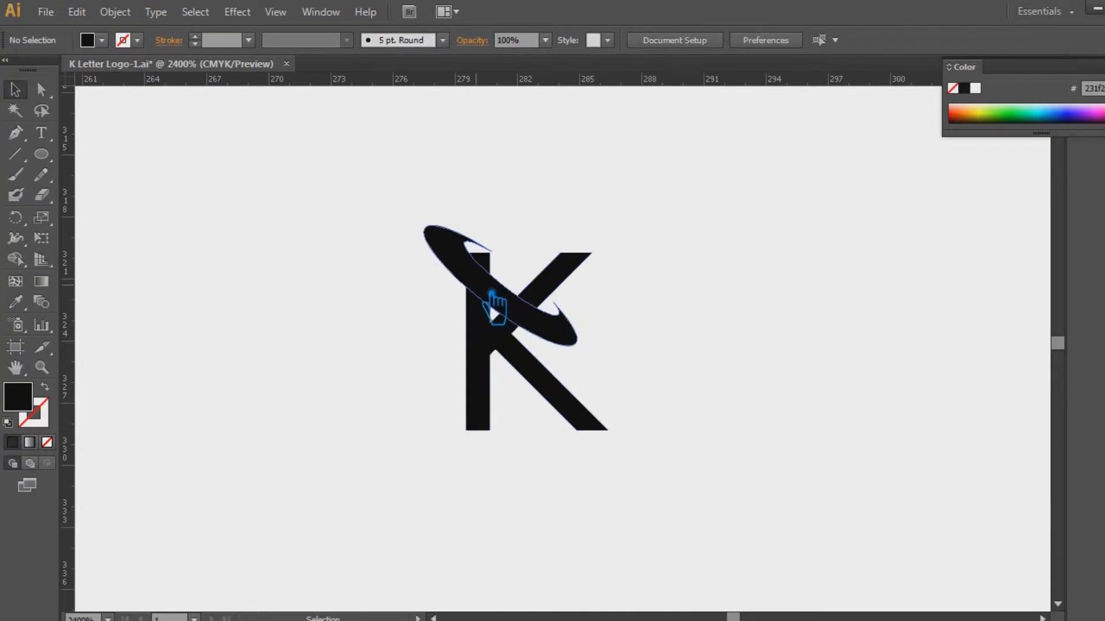
# Copy the ring slightly below the original and divide the K with the copy.
pyautogui.click(489, 296)
pyautogui.press('ctrl')
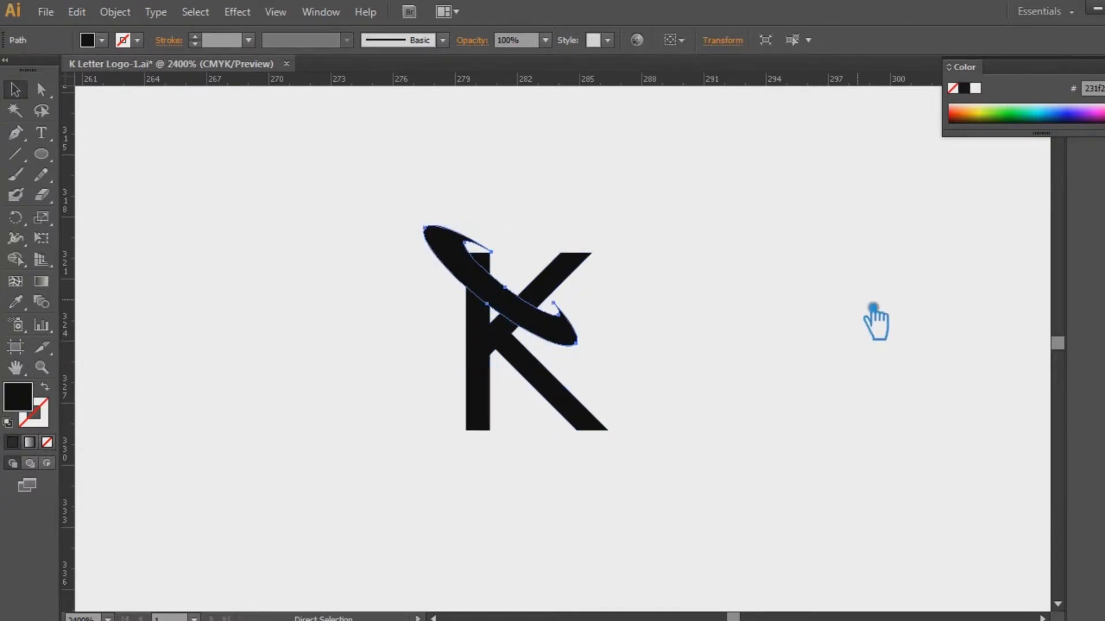
pyautogui.hotkey('alt', 'Down')
pyautogui.moveTo(512, 321); pyautogui.dragTo(512, 311)
pyautogui.keyDown('shift'); pyautogui.click(496, 353); pyautogui.keyUp('shift')
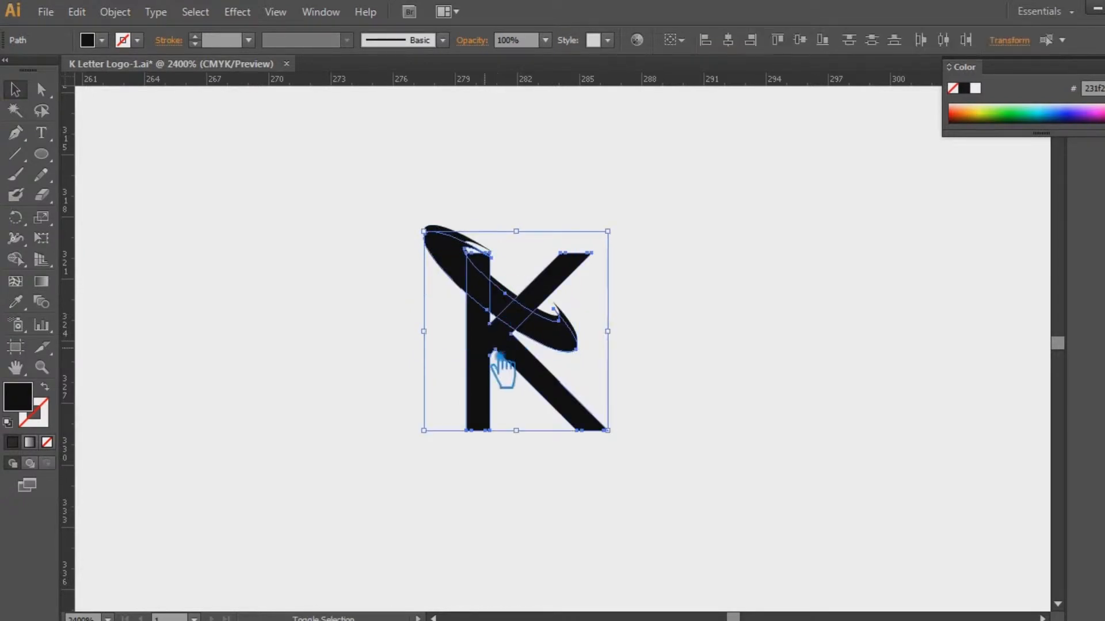
pyautogui.hotkey('ctrl', 'shift', 'F9')
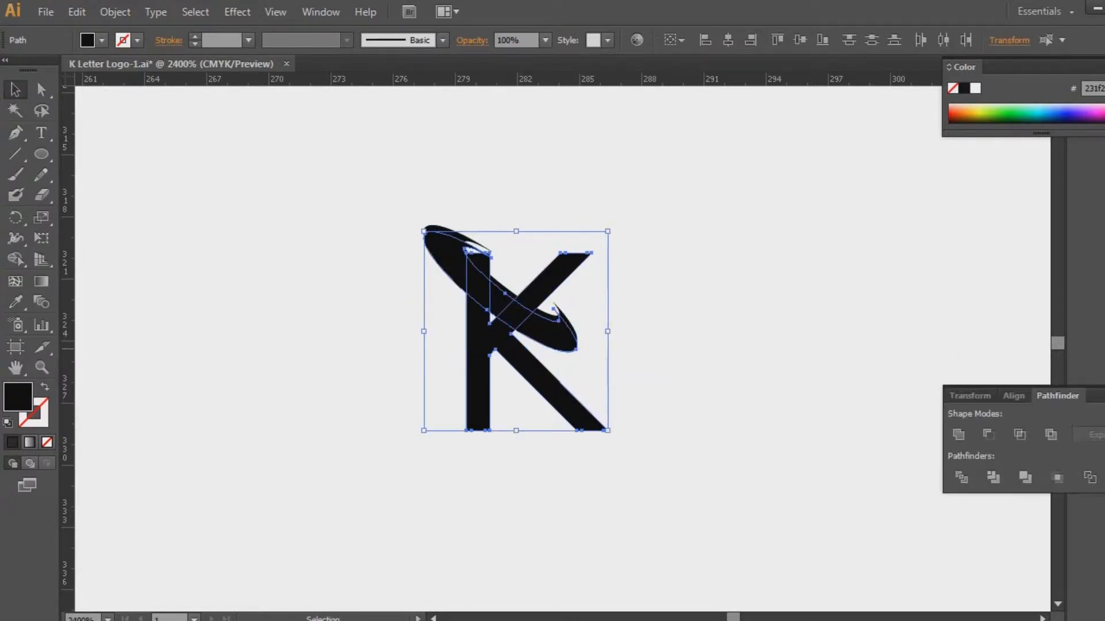
pyautogui.click(971, 479)
pyautogui.click(729, 364)
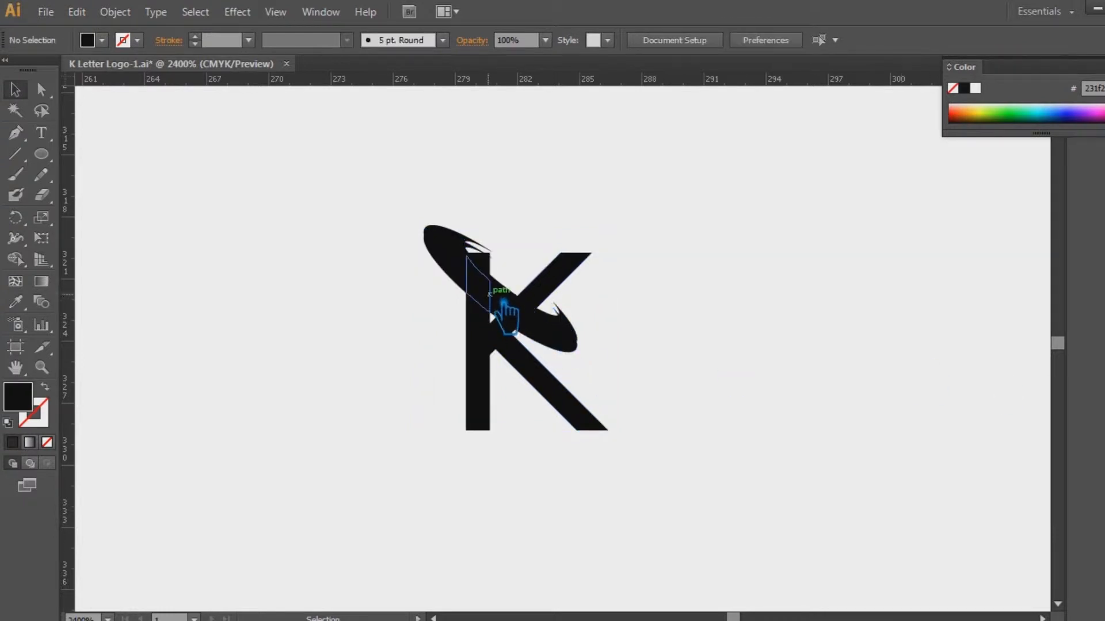
# Ungroup the divided shapes and delete the ring copy's leftover upper-left piece.
pyautogui.click(504, 305)
pyautogui.rightClick(475, 260)
pyautogui.click(500, 365)
pyautogui.click(725, 329)
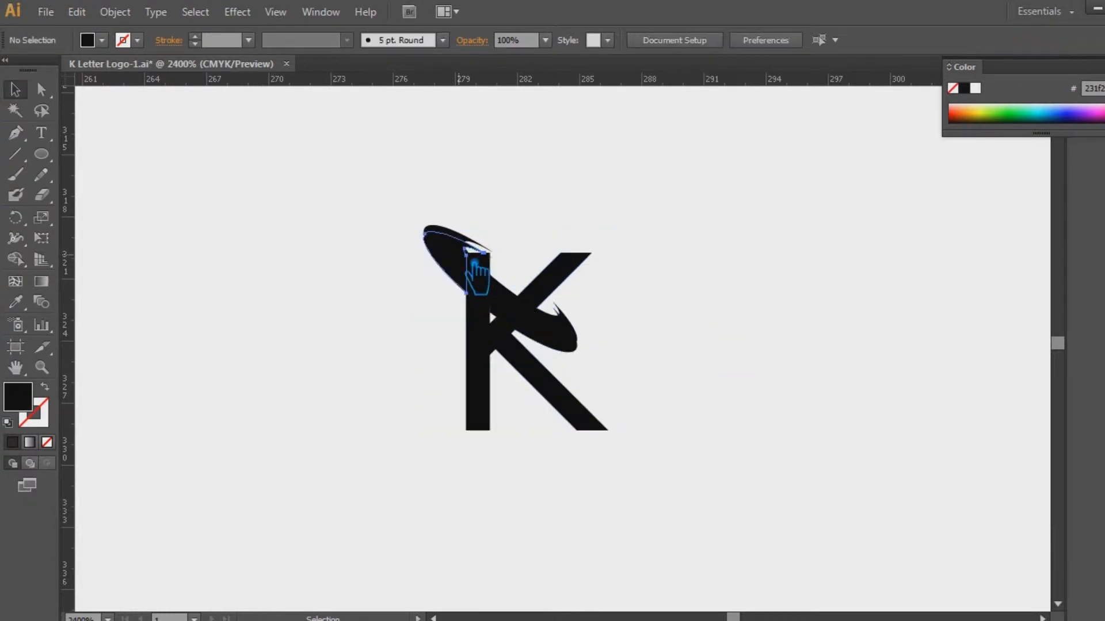
pyautogui.click(459, 255)
pyautogui.press('Delete')
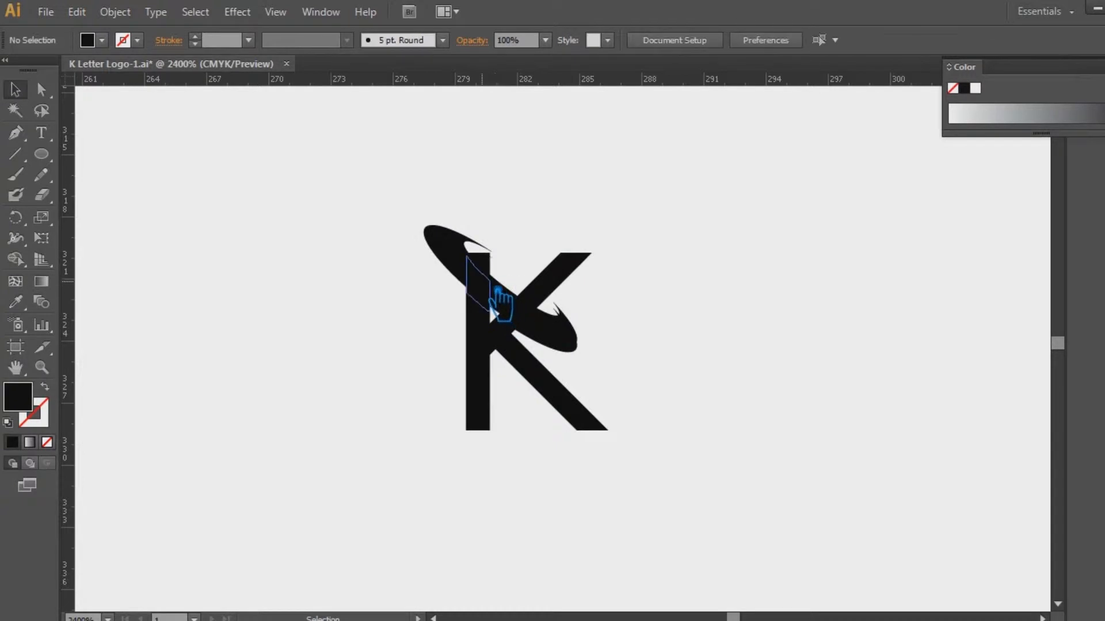
# Delete the remaining cut pieces beneath the ring to leave a gap between it and the K's lower part.
pyautogui.click(489, 297)
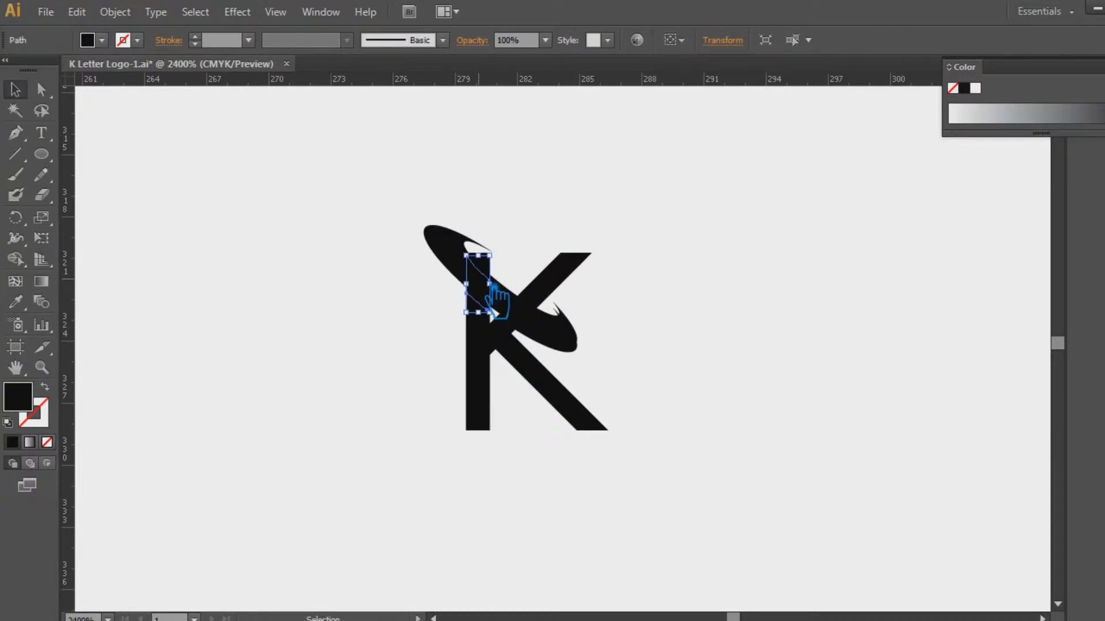
pyautogui.press('Delete')
pyautogui.click(508, 325)
pyautogui.press('Delete')
pyautogui.press('Delete')
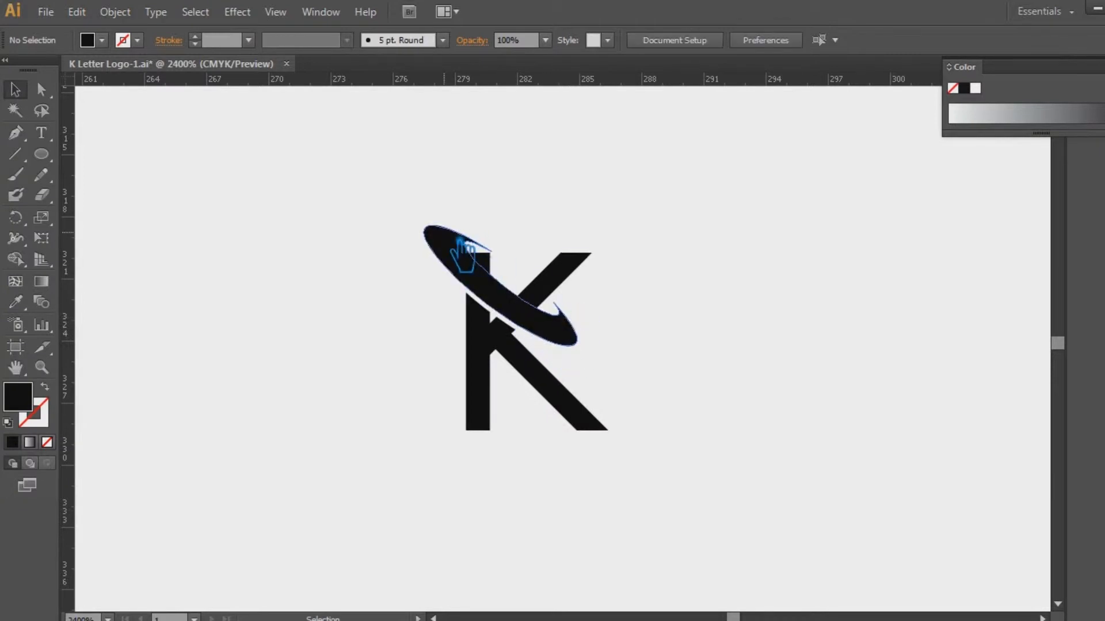
pyautogui.click(485, 255)
pyautogui.click(640, 263)
pyautogui.moveTo(402, 199); pyautogui.dragTo(523, 287)
pyautogui.click(621, 252)
pyautogui.click(506, 299)
pyautogui.moveTo(367, 168); pyautogui.dragTo(371, 227)
# Copy the ring slightly above the original and divide the K's upper stem and upper arm with the copy.
pyautogui.click(437, 247)
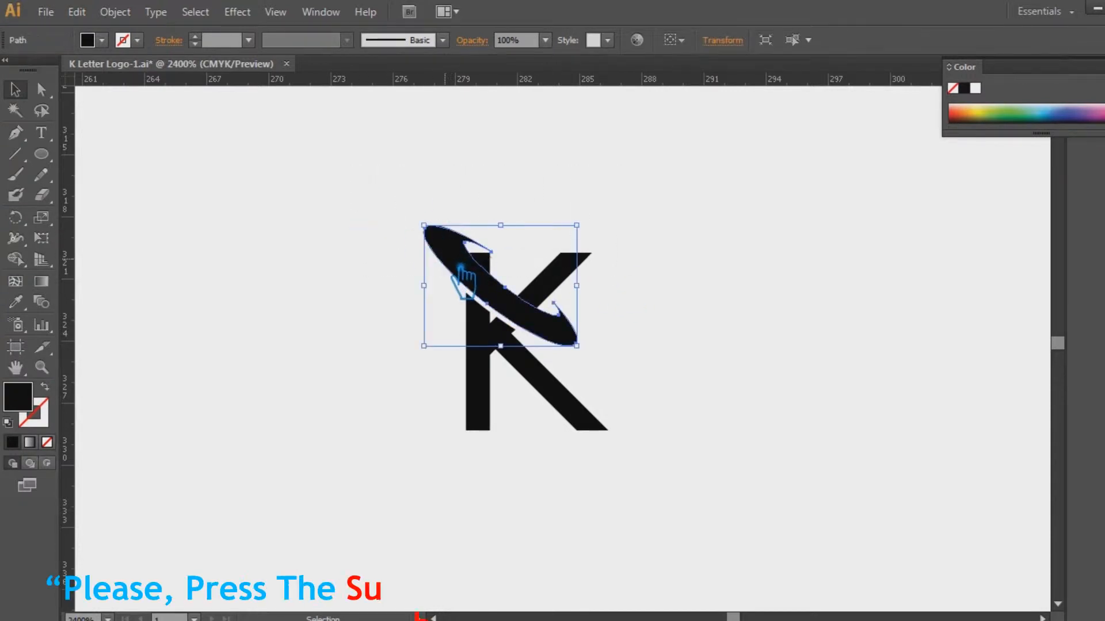
pyautogui.press('a')
pyautogui.press('v')
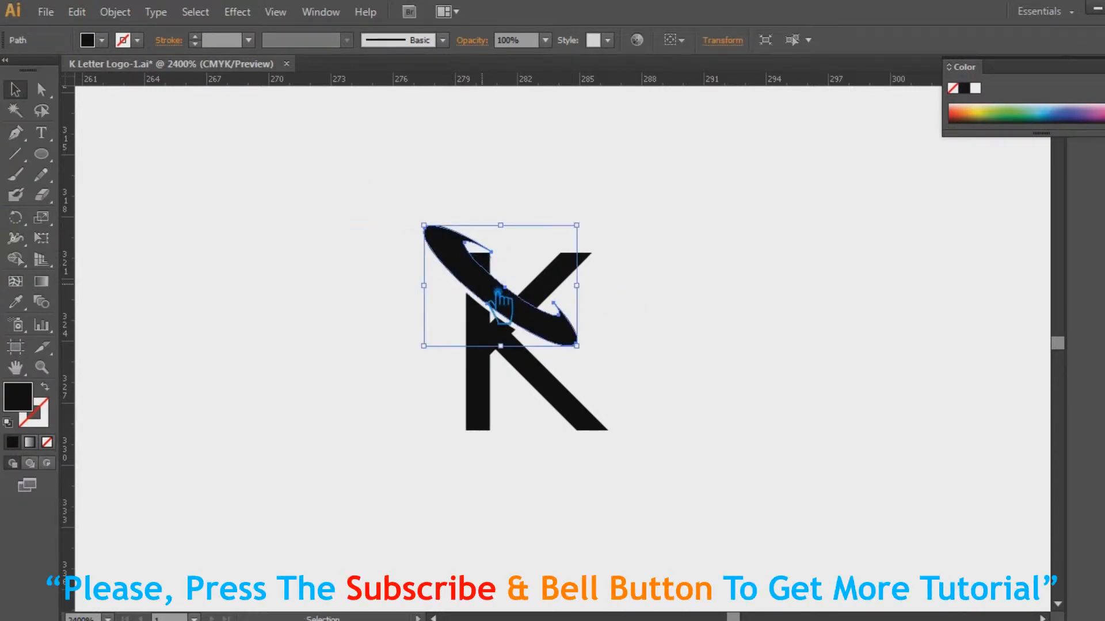
pyautogui.moveTo(501, 294); pyautogui.dragTo(501, 287)
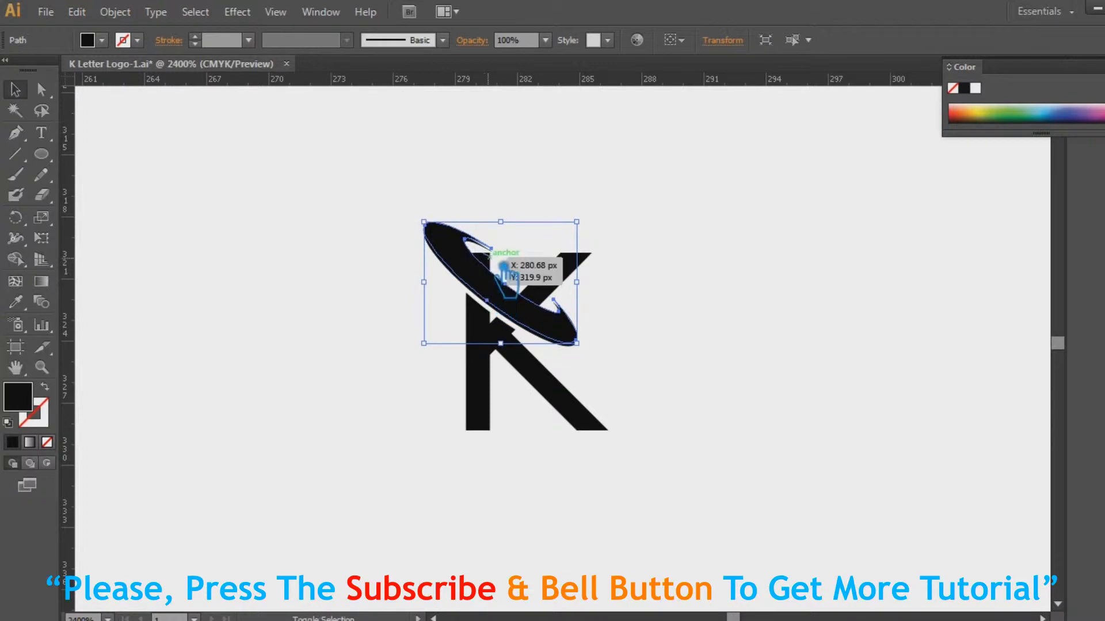
pyautogui.keyDown('shift'); pyautogui.click(567, 274); pyautogui.keyUp('shift')
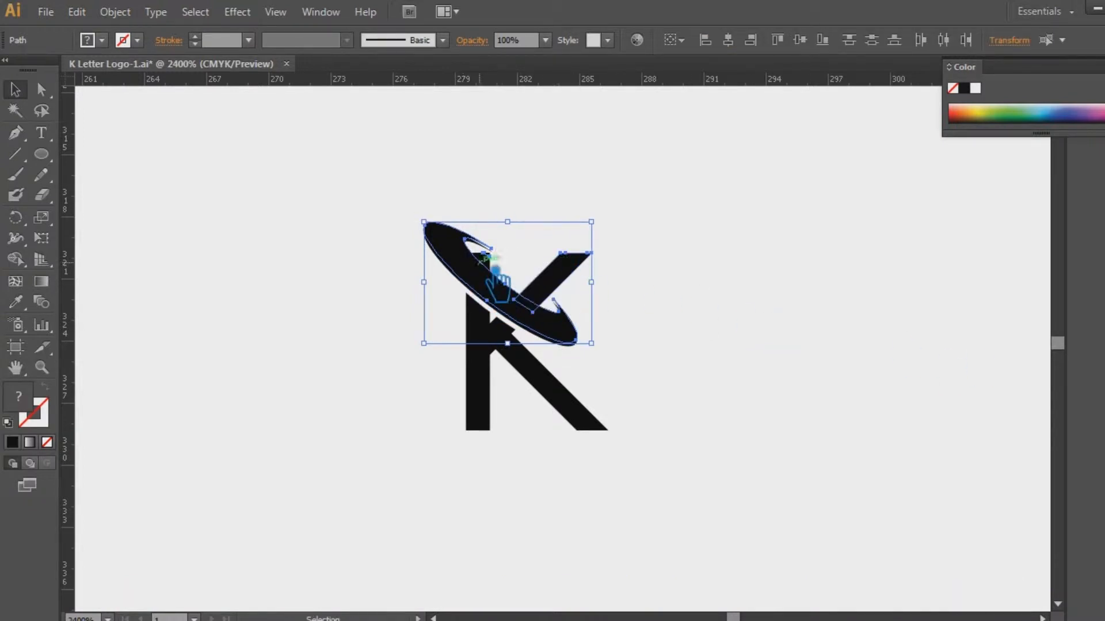
pyautogui.hotkey('ctrl', 'shift', 'F9')
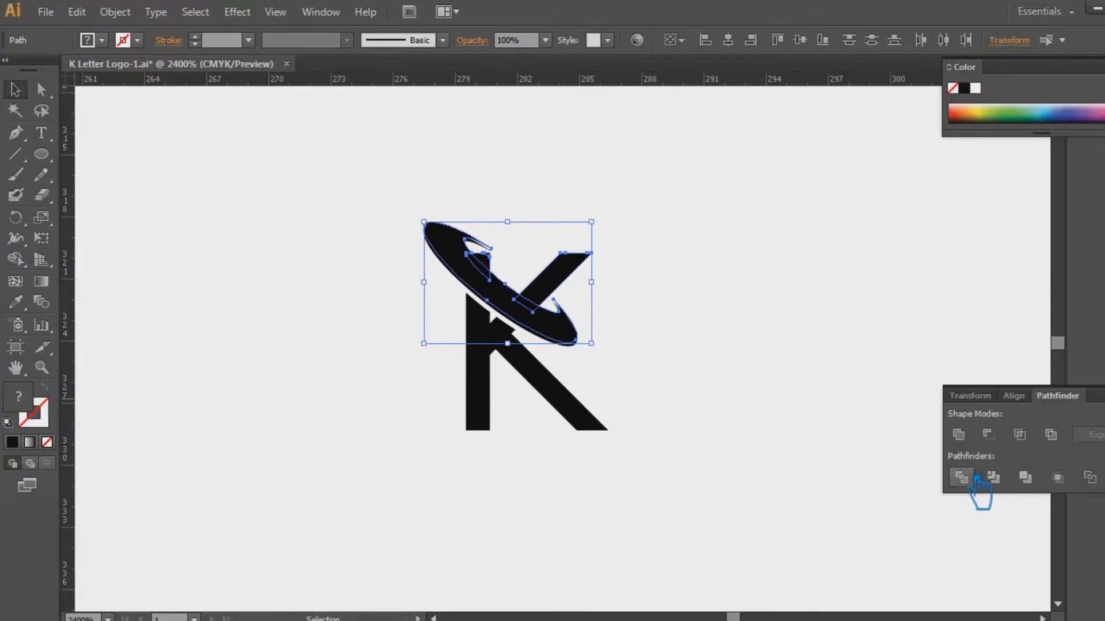
pyautogui.click(972, 481)
pyautogui.hotkey('ctrl', 'shift', 'F9')
pyautogui.click(649, 330)
# Ungroup the newly divided shapes and delete the leftover part of the raised ring copy.
pyautogui.rightClick(498, 284)
pyautogui.click(575, 390)
pyautogui.click(489, 300)
pyautogui.press('Delete')
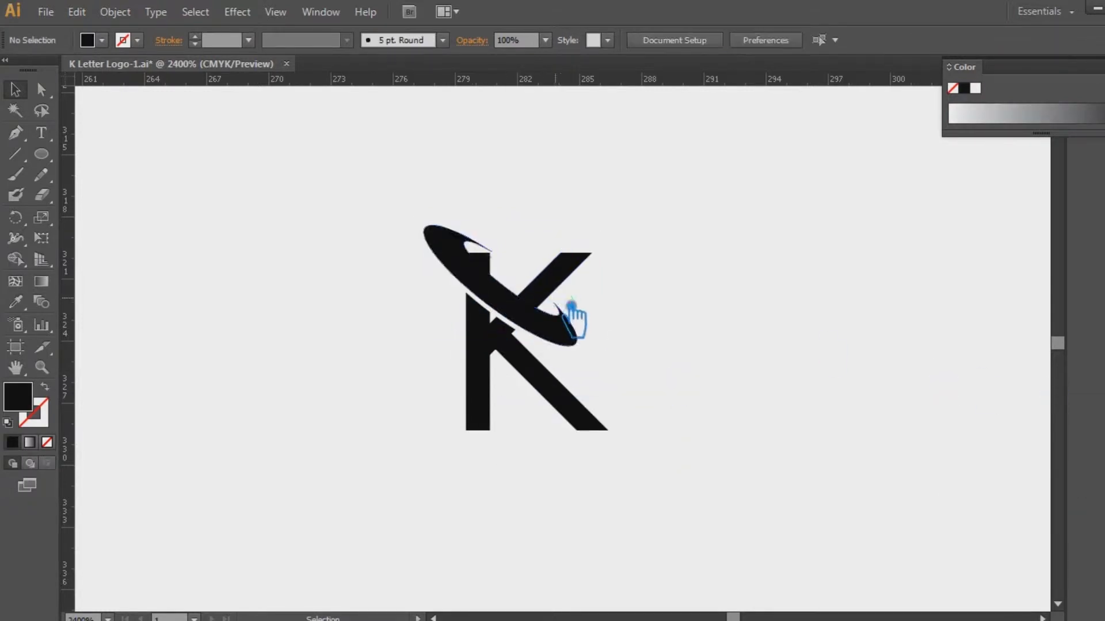
# Delete the cut pieces of the K's upper stem and upper arm that touch the ring, leaving a gap above it.
pyautogui.click(497, 280)
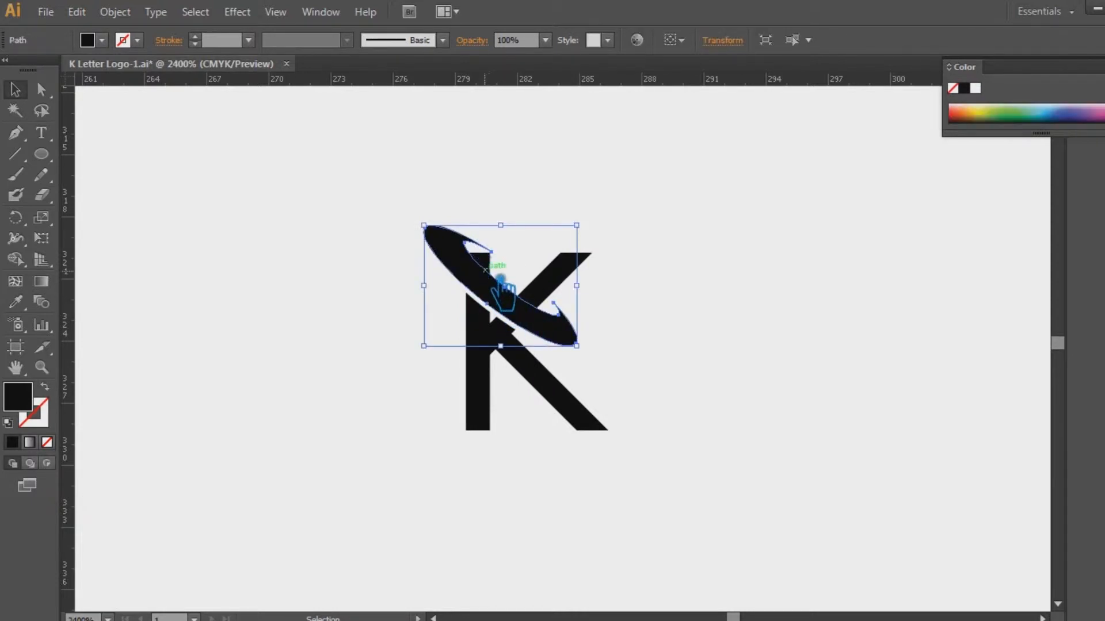
pyautogui.click(480, 271)
pyautogui.rightClick(479, 271)
pyautogui.click(392, 338)
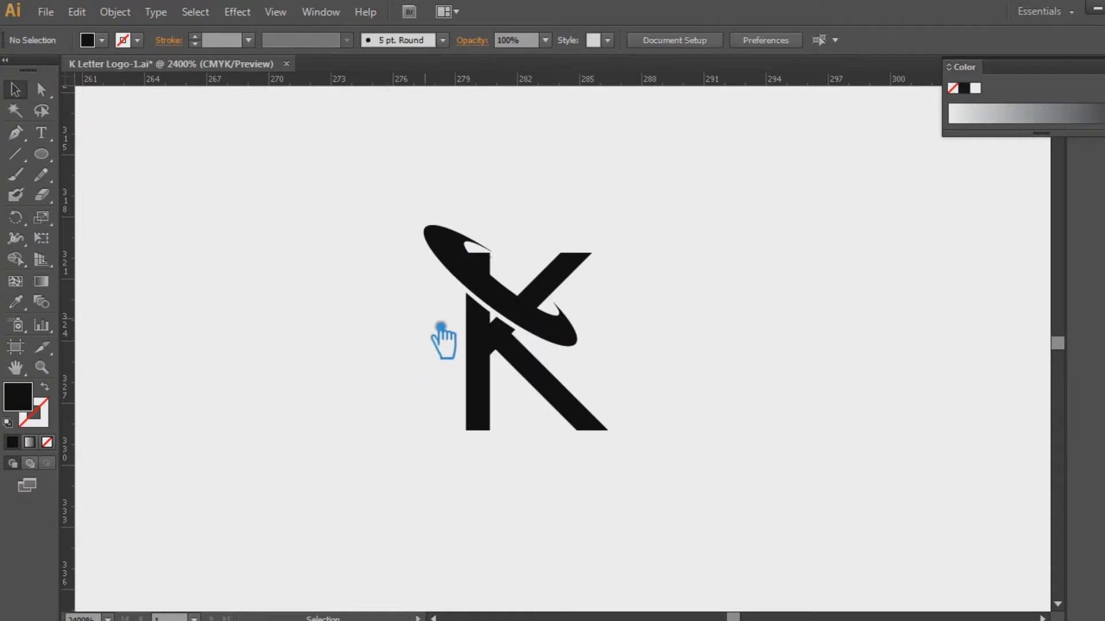
pyautogui.click(479, 270)
pyautogui.press('Delete')
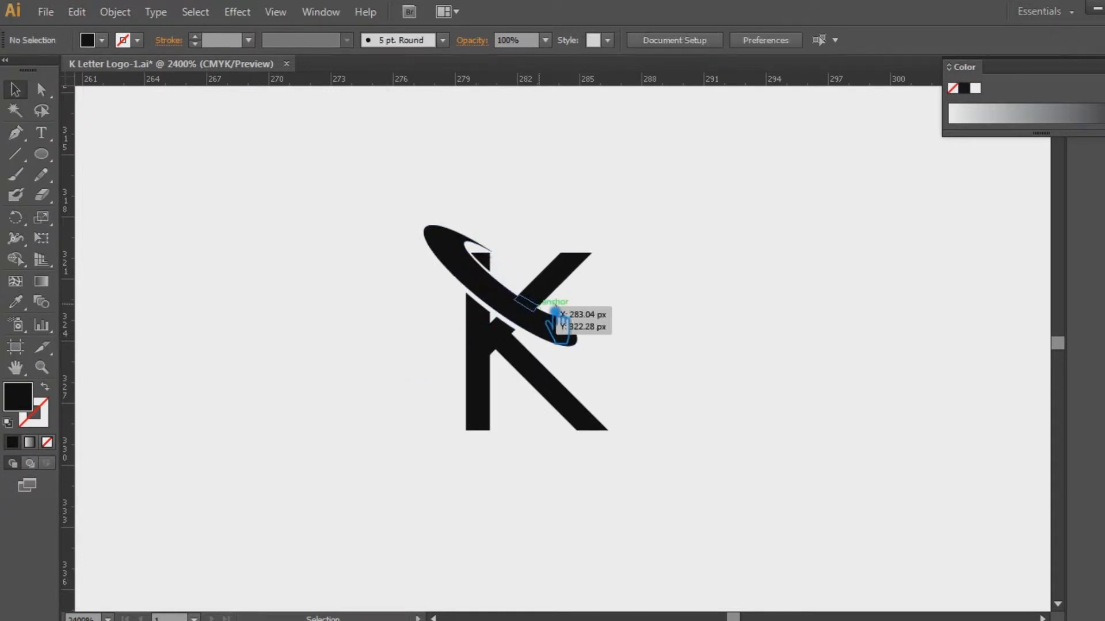
pyautogui.click(531, 304)
pyautogui.press('Delete')
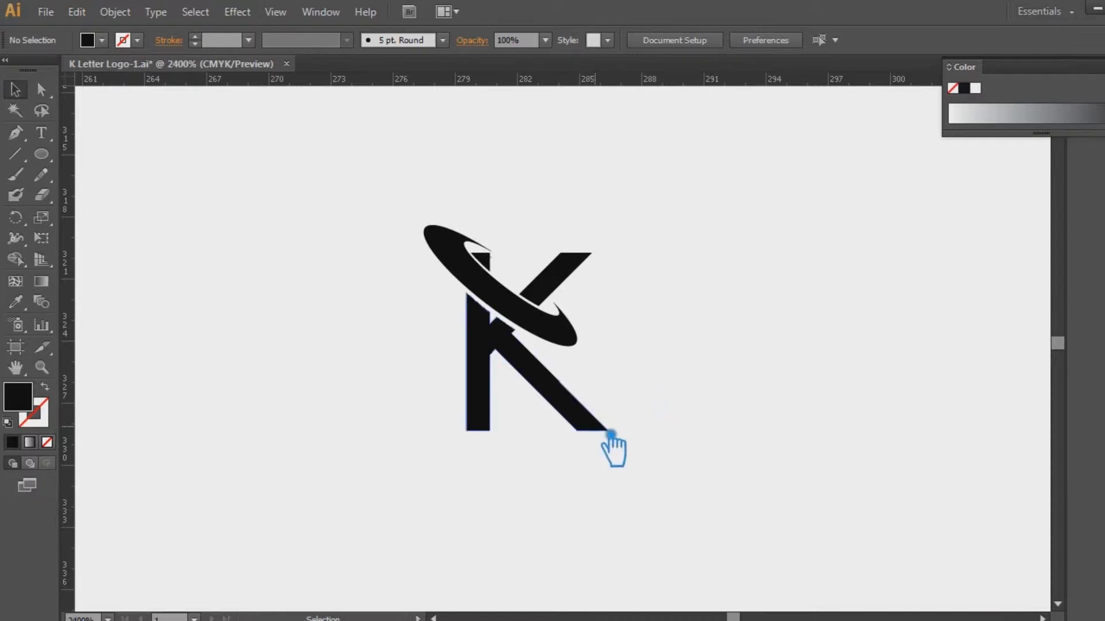
pyautogui.moveTo(387, 190); pyautogui.dragTo(504, 265)
pyautogui.click(634, 262)
pyautogui.click(476, 246)
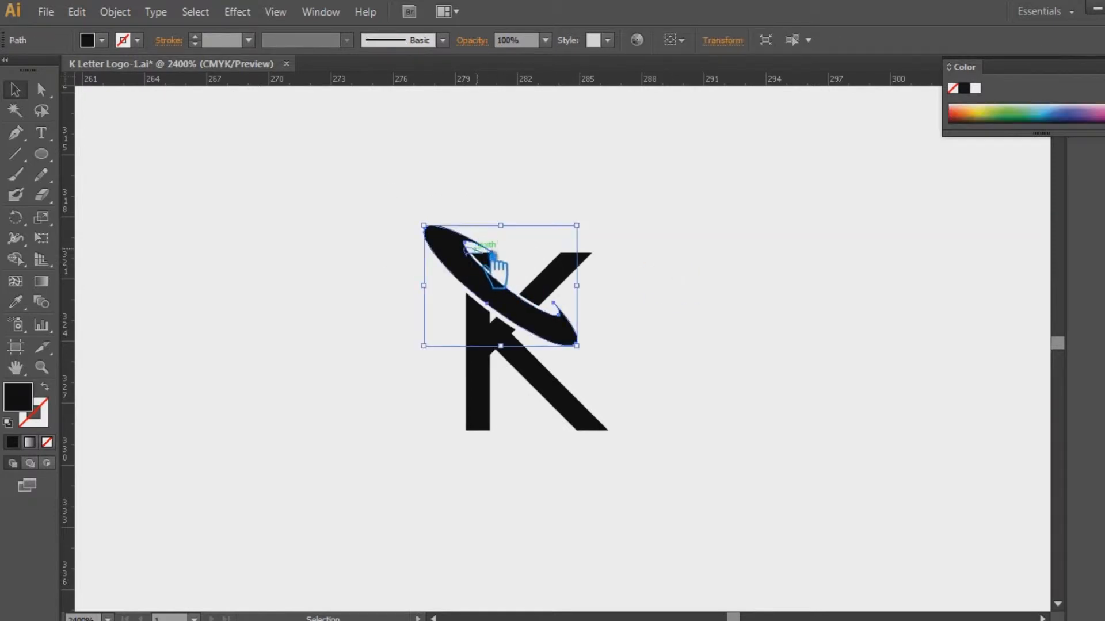
pyautogui.click(481, 251)
pyautogui.click(690, 311)
pyautogui.moveTo(638, 357); pyautogui.dragTo(394, 190)
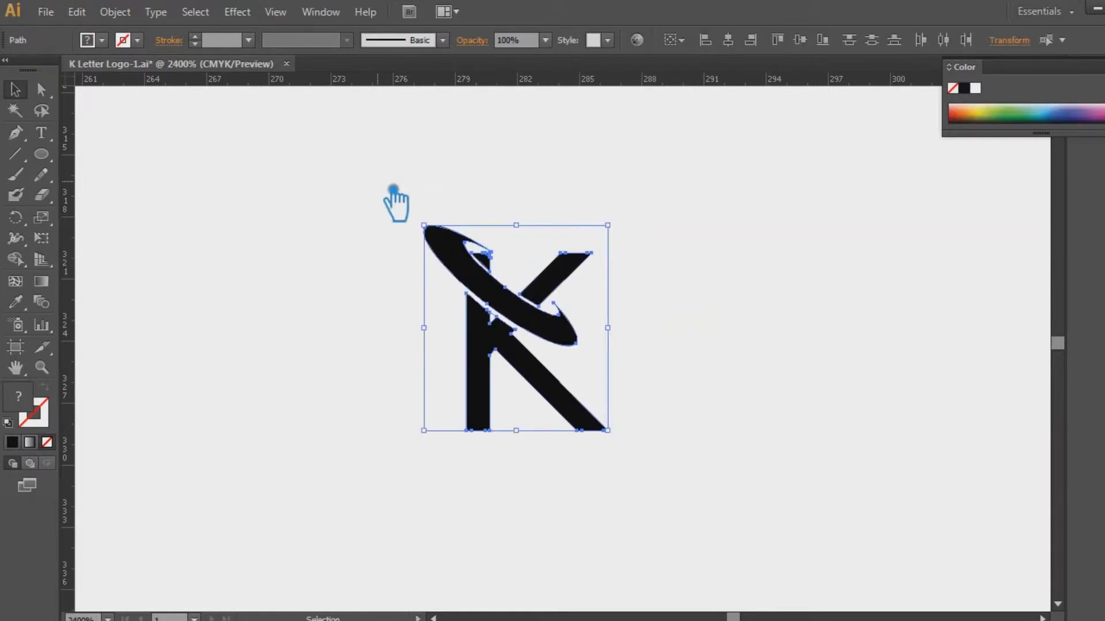
pyautogui.click(700, 249)
pyautogui.click(491, 271)
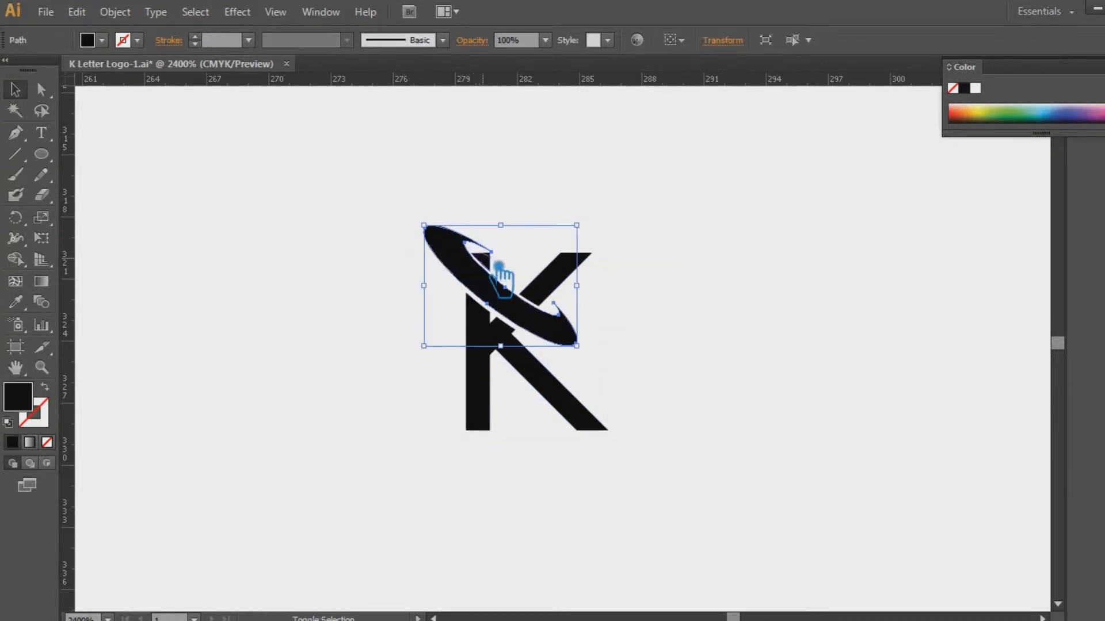
pyautogui.click(79, 109)
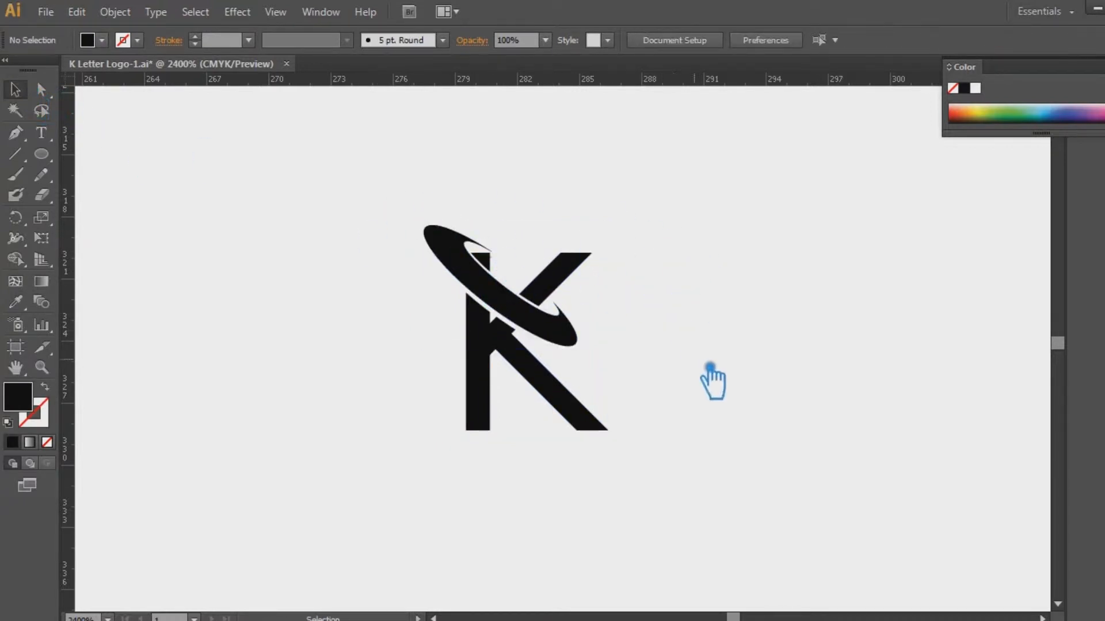
# Draw another flat black ellipse in the empty area beside the ring's upper-left end.
pyautogui.click(41, 154)
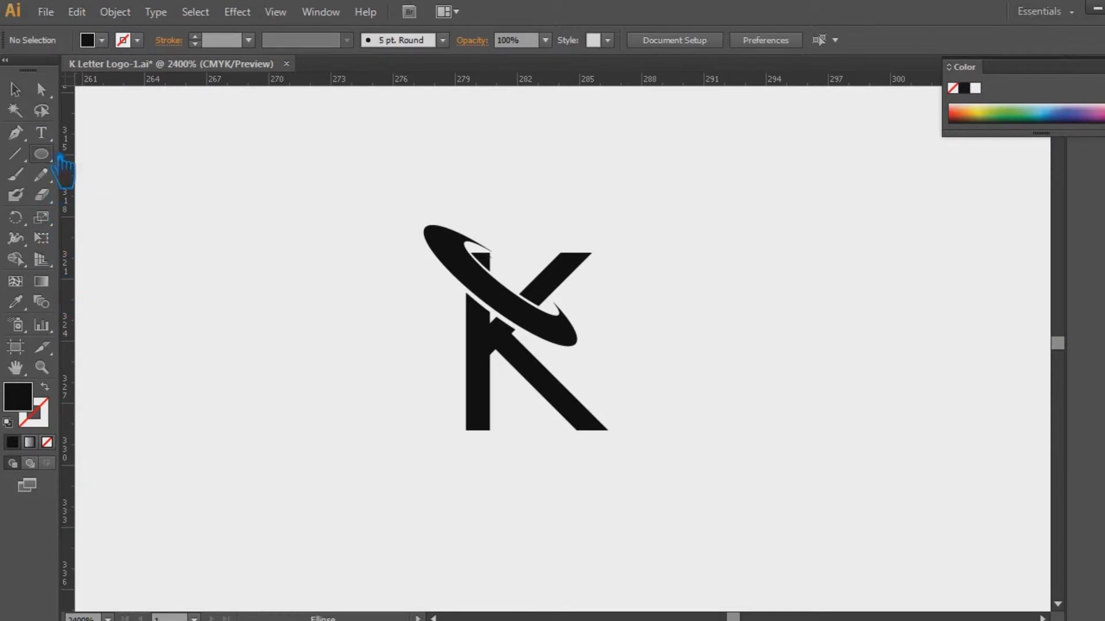
pyautogui.moveTo(217, 228); pyautogui.dragTo(375, 278)
pyautogui.click(15, 89)
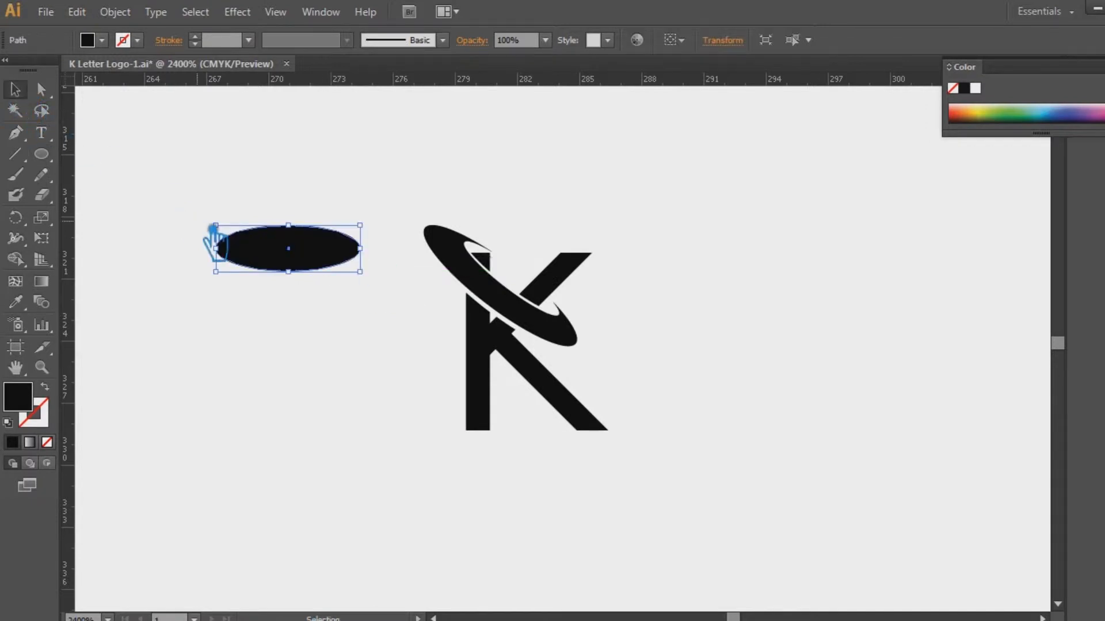
# Delete the spare ellipse and the leftover stem tip inside the ring, leaving only the K and ring.
pyautogui.press('Delete')
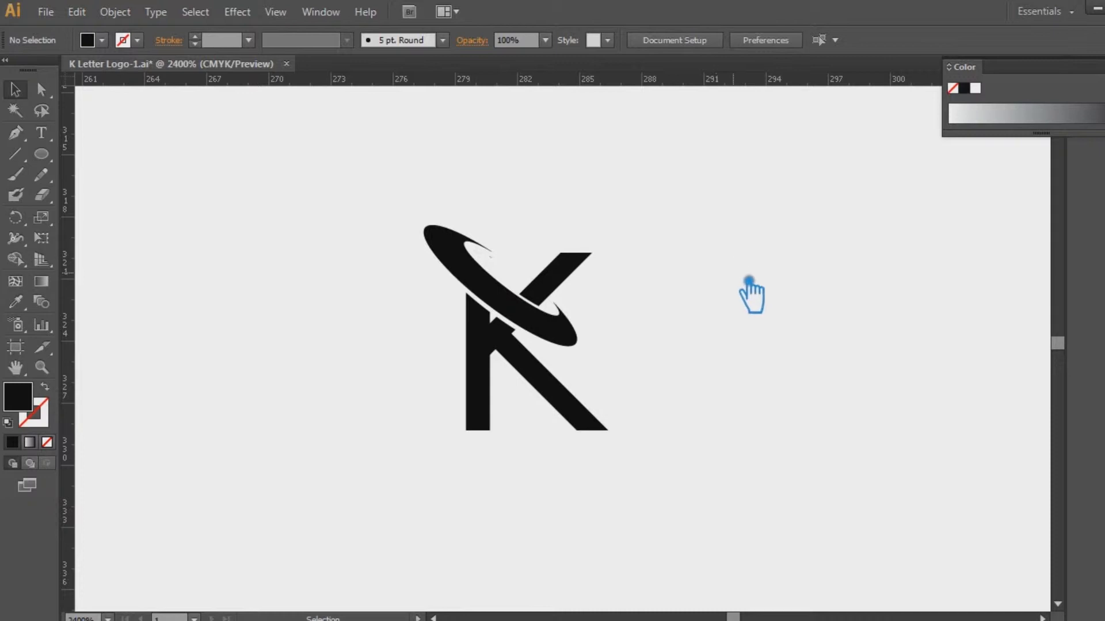
pyautogui.moveTo(742, 515); pyautogui.dragTo(270, 199)
pyautogui.click(284, 205)
pyautogui.click(506, 260)
pyautogui.click(710, 282)
pyautogui.moveTo(710, 509); pyautogui.dragTo(225, 138)
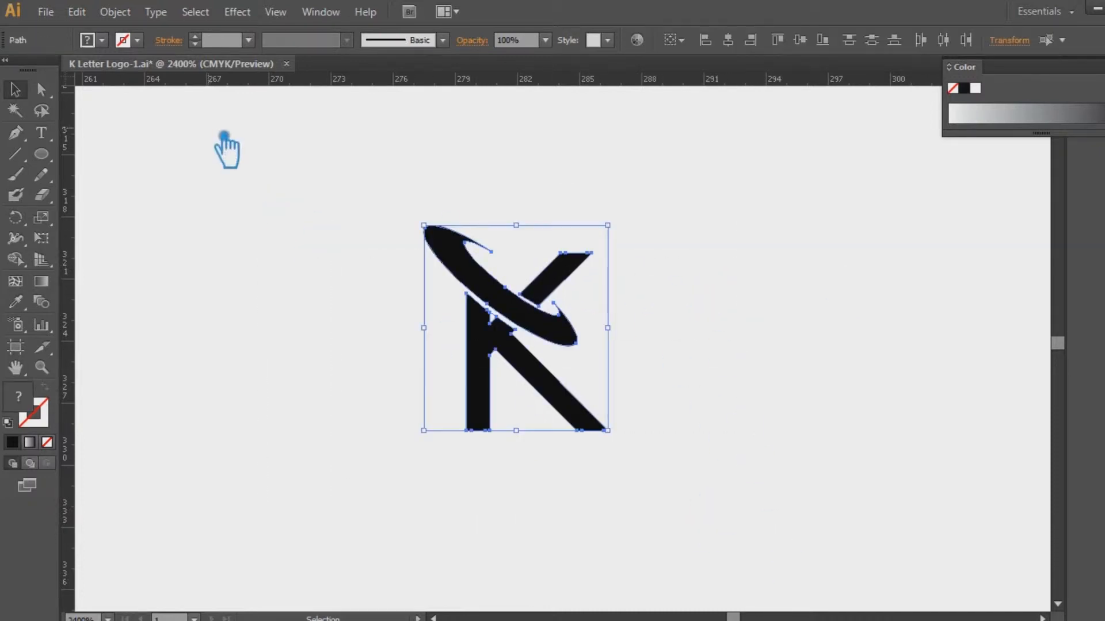
pyautogui.click(709, 307)
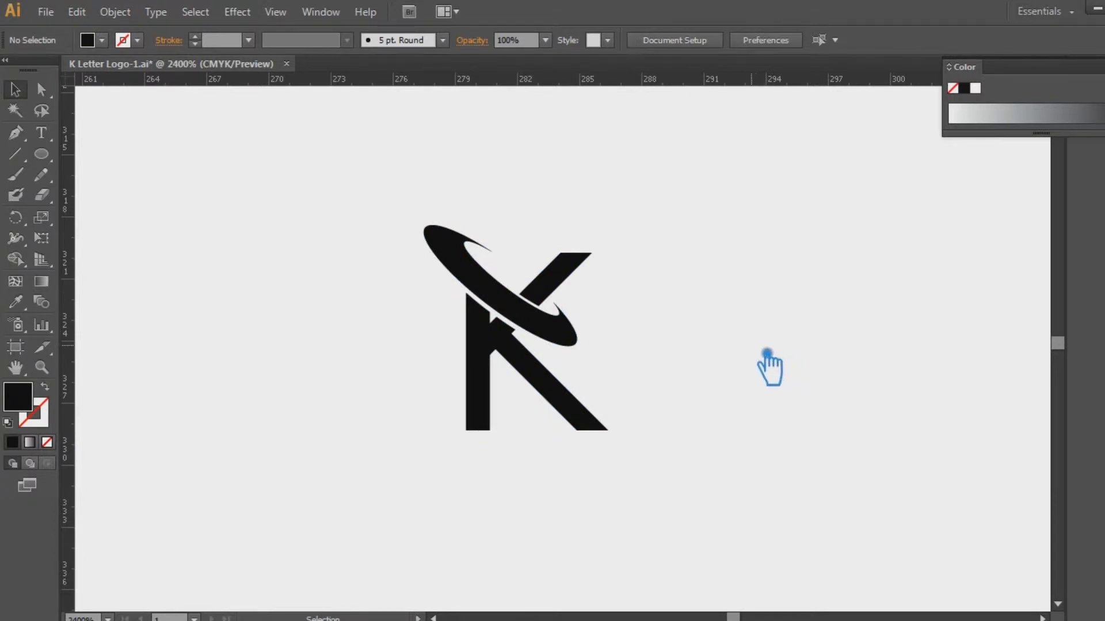
# Draw a straight diagonal line across the K's stem, roughly parallel to the lower leg and ending at the leg's underside.
pyautogui.hotkey('ctrl', '+')
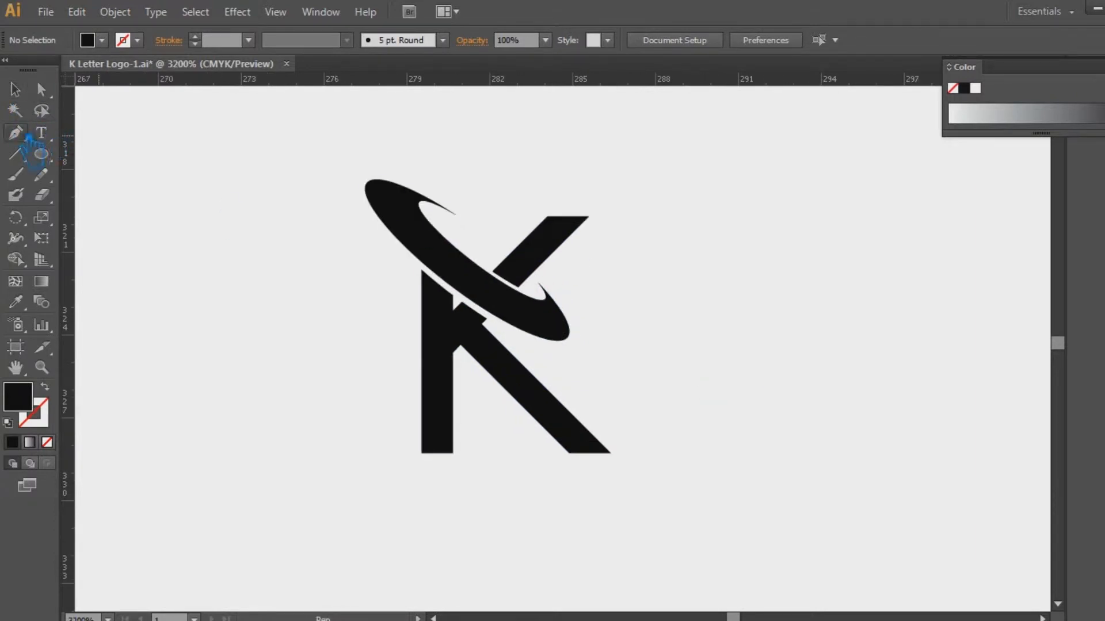
pyautogui.click(16, 89)
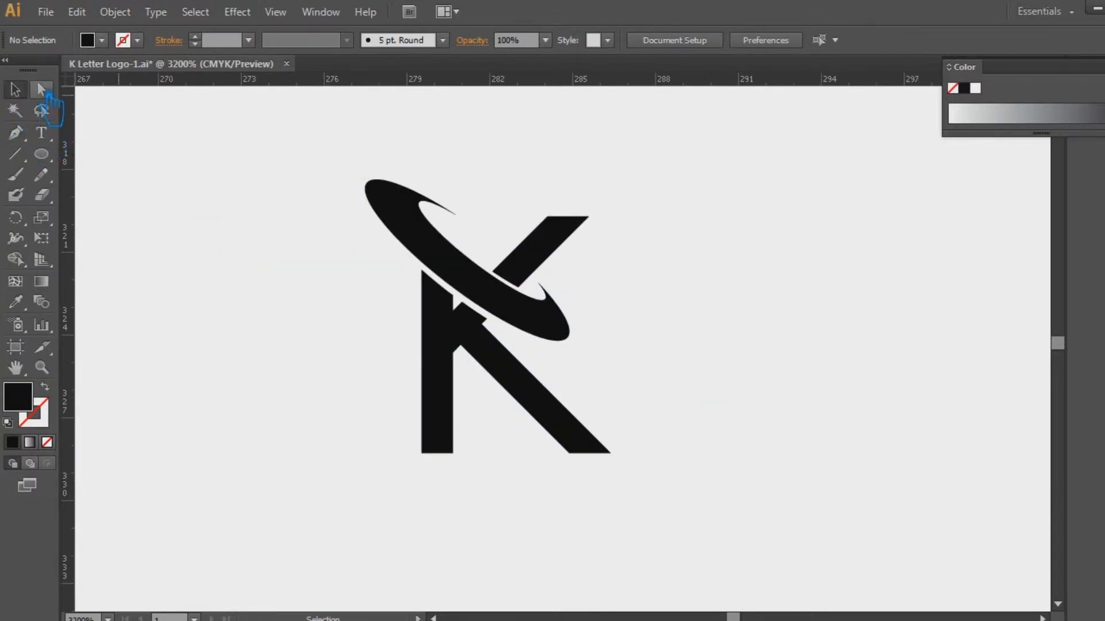
pyautogui.click(16, 132)
pyautogui.click(16, 153)
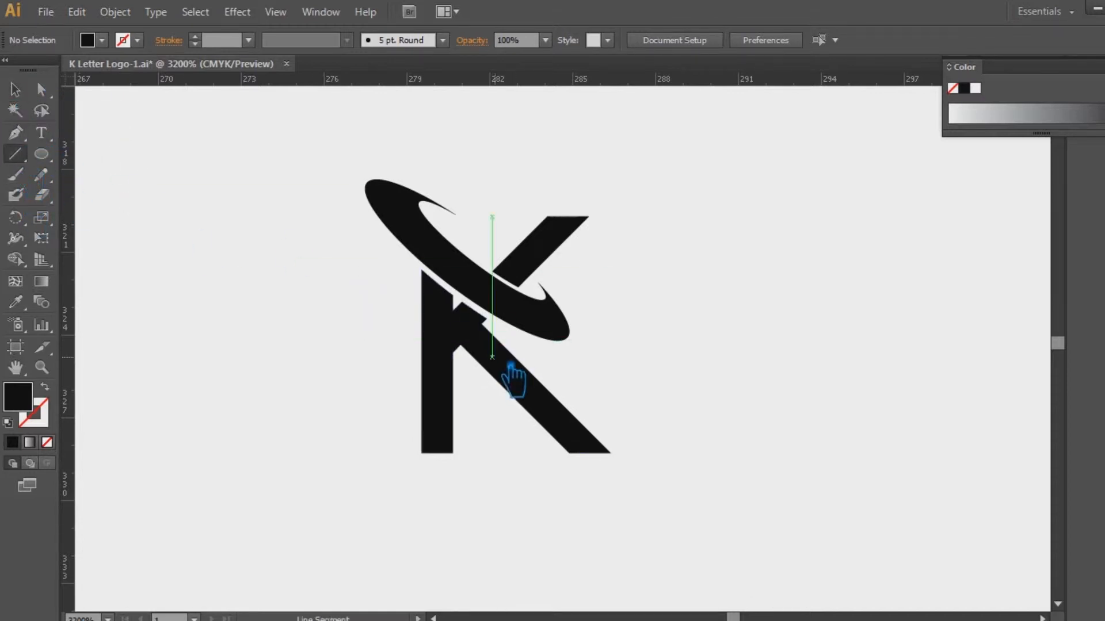
pyautogui.moveTo(510, 394); pyautogui.dragTo(371, 261)
pyautogui.click(16, 90)
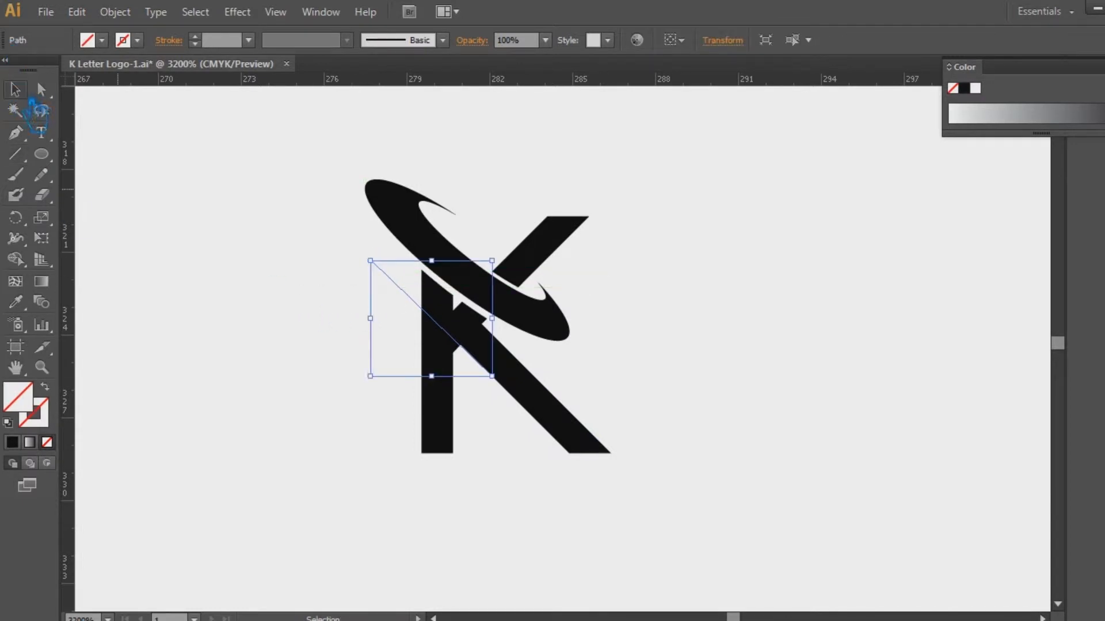
# Move the diagonal line up to the underside of the K's leg and group it with a closely spaced parallel copy.
pyautogui.press('Down')
pyautogui.press('a')
pyautogui.hotkey('ctrl', '=')
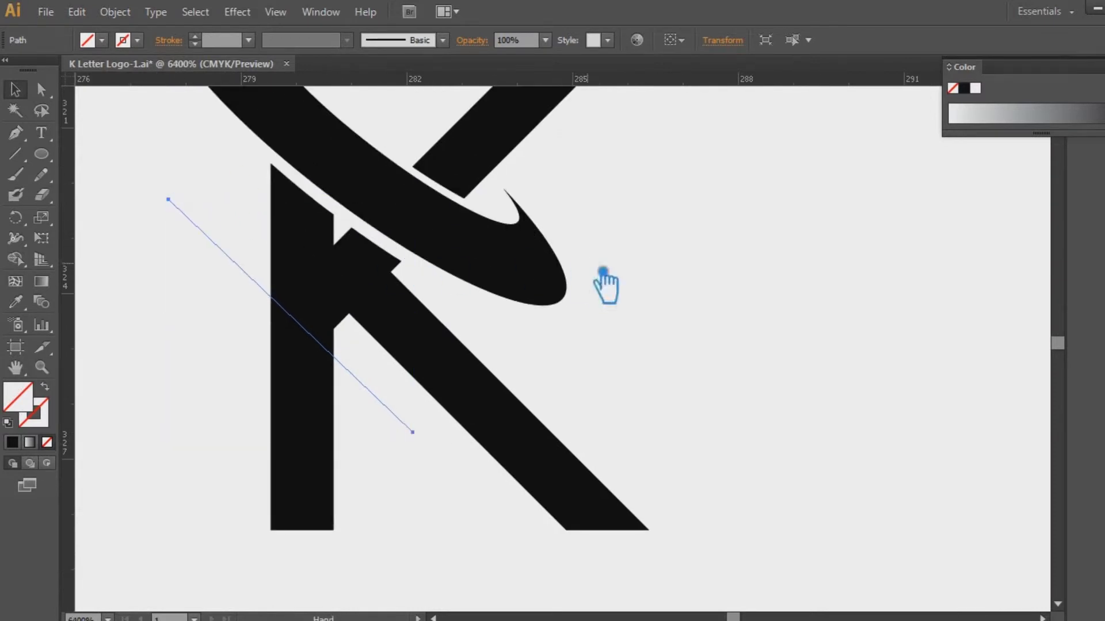
pyautogui.hscroll(-3, 604, 283)
pyautogui.moveTo(396, 293); pyautogui.dragTo(406, 254)
pyautogui.moveTo(260, 113); pyautogui.dragTo(345, 219)
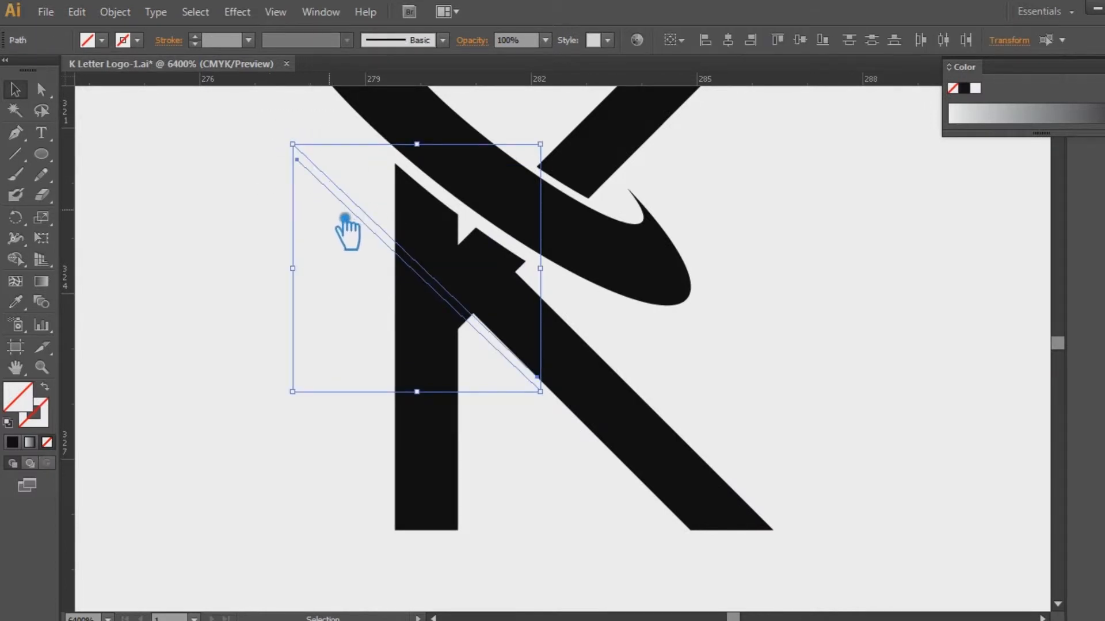
pyautogui.press('a')
pyautogui.press('v')
pyautogui.press('a')
pyautogui.press('v')
pyautogui.moveTo(392, 236); pyautogui.dragTo(390, 232)
# Try to divide the K's stem and leg with the two diagonal lines and ungroup the pieces.
pyautogui.moveTo(841, 461); pyautogui.dragTo(189, 315)
pyautogui.hotkey('shift', 'ctrl', 'F9')
pyautogui.click(961, 477)
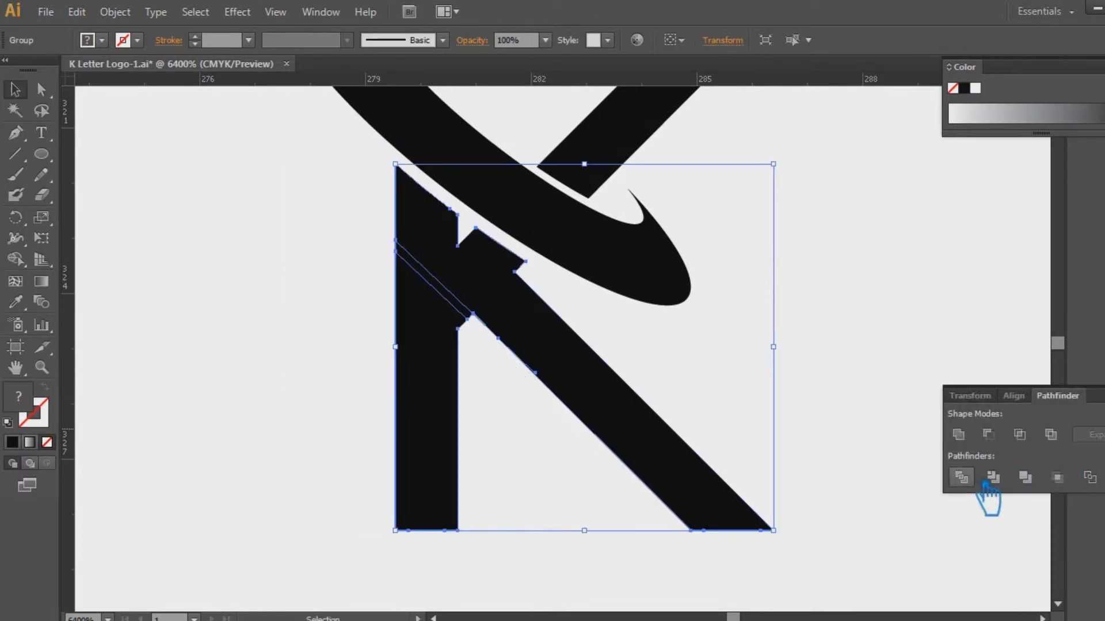
pyautogui.hotkey('shift', 'ctrl', 'F9')
pyautogui.click(723, 360)
pyautogui.rightClick(494, 311)
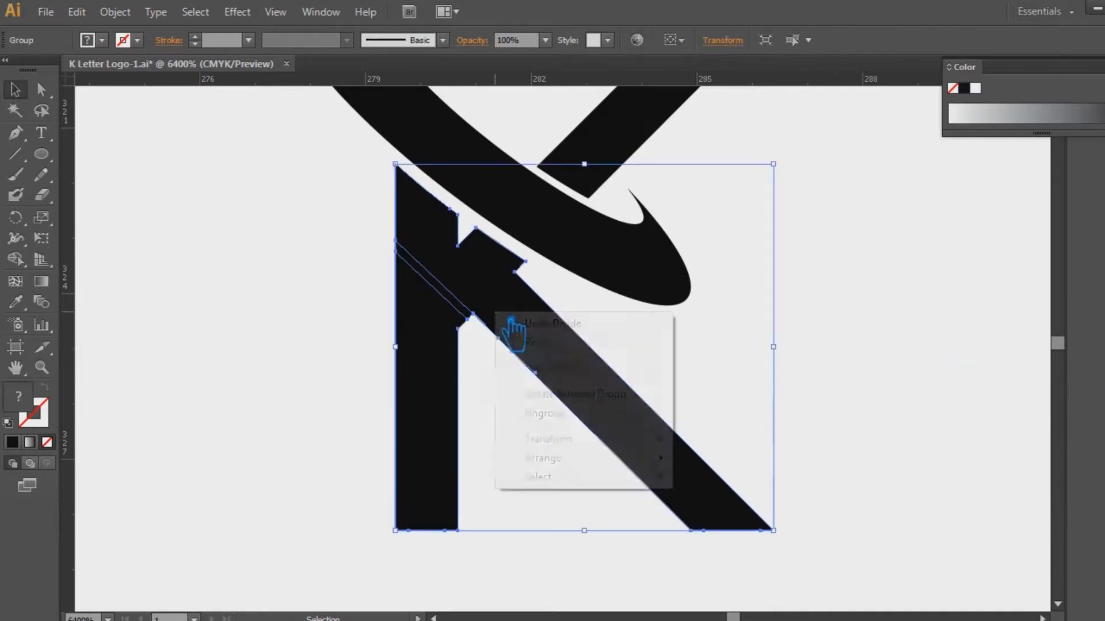
pyautogui.click(556, 415)
pyautogui.click(906, 339)
pyautogui.click(455, 303)
# Undo the ungrouping and division of the K's stem and leg.
pyautogui.scroll(2, 838, 345)
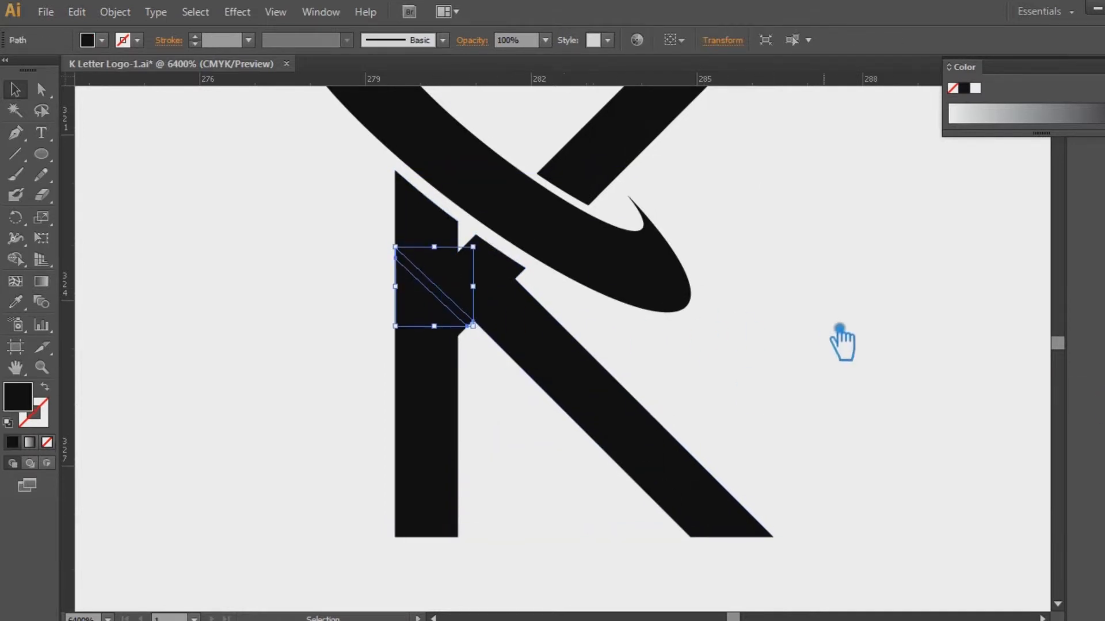
pyautogui.press('a')
pyautogui.hotkey('ctrl', '-')
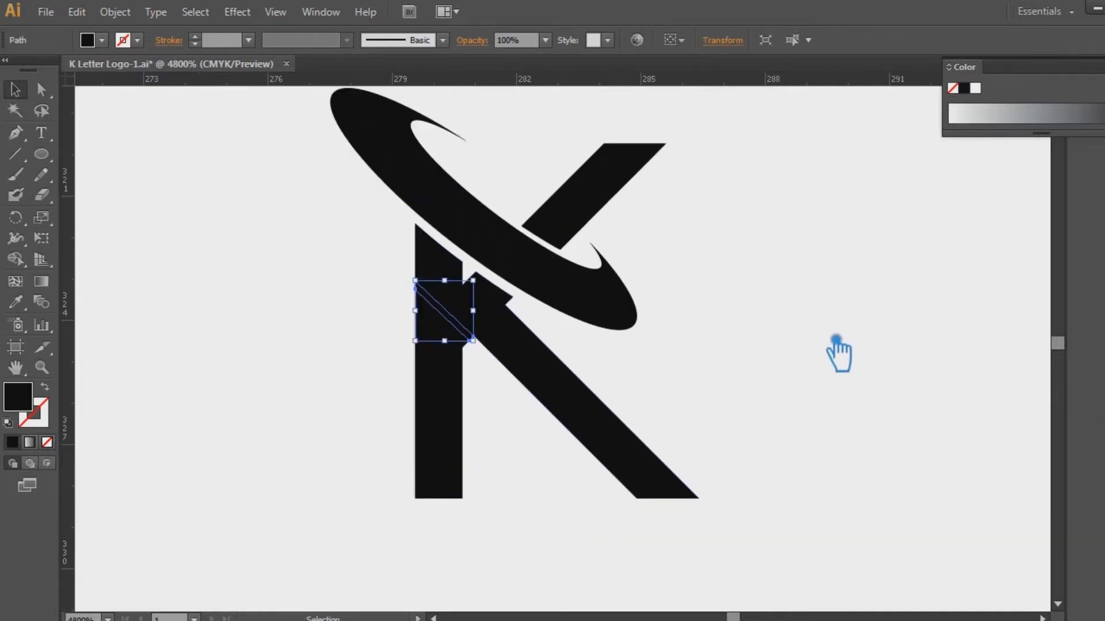
pyautogui.hotkey('ctrl', 'z')
pyautogui.hotkey('ctrl', 'z')
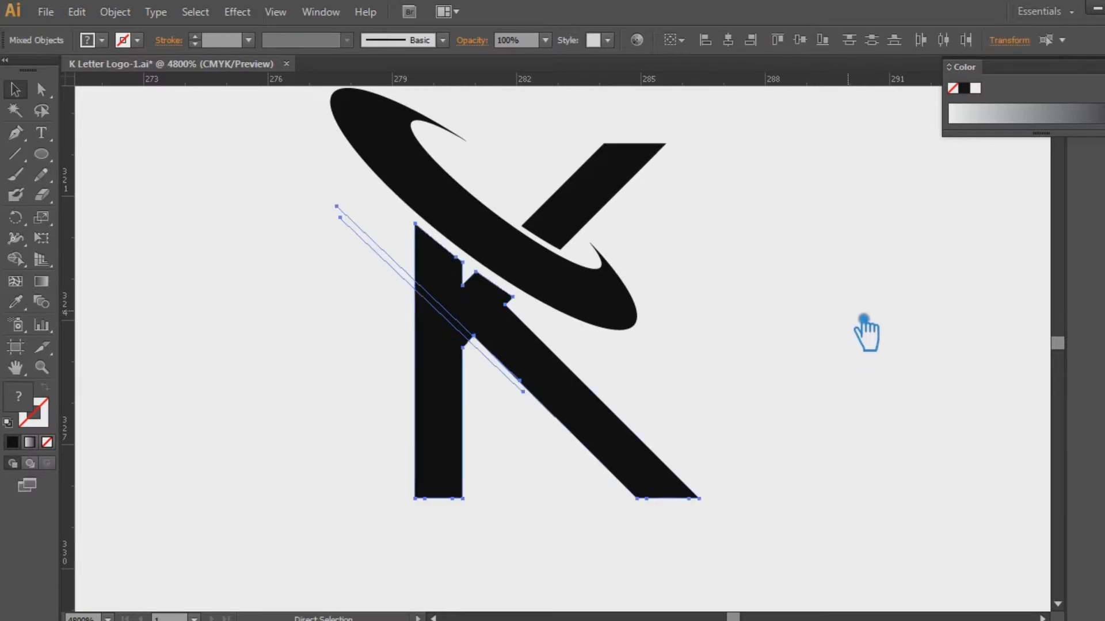
# Duplicate the pair of diagonal lines slightly below the originals across the K's stem.
pyautogui.click(905, 291)
pyautogui.click(398, 270)
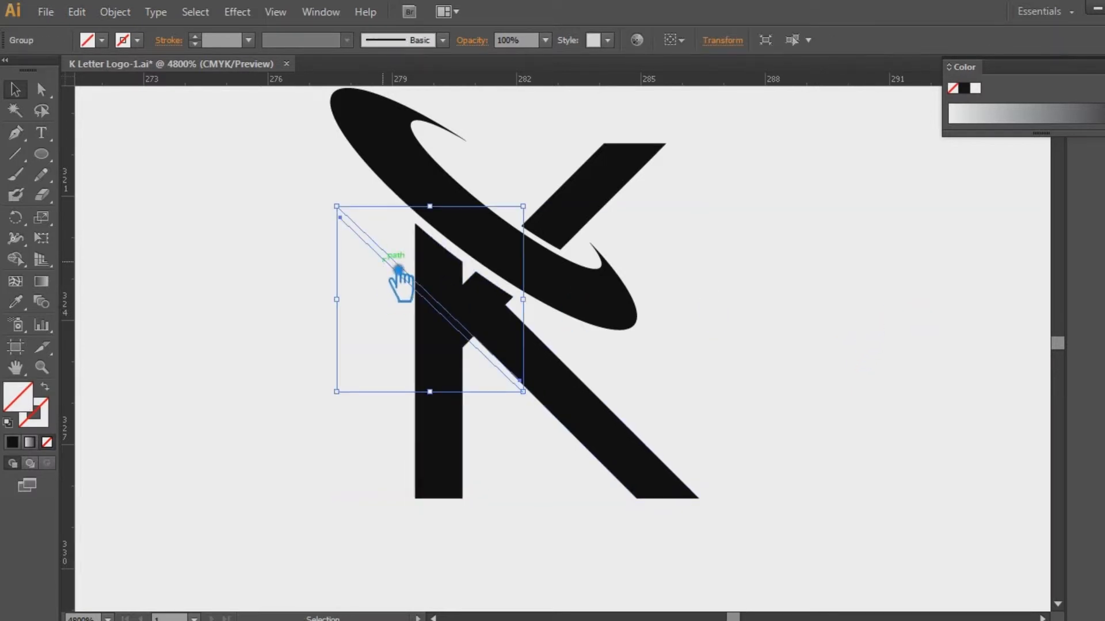
pyautogui.press('a')
pyautogui.hotkey('ctrl', '+')
pyautogui.moveTo(397, 252); pyautogui.dragTo(395, 260)
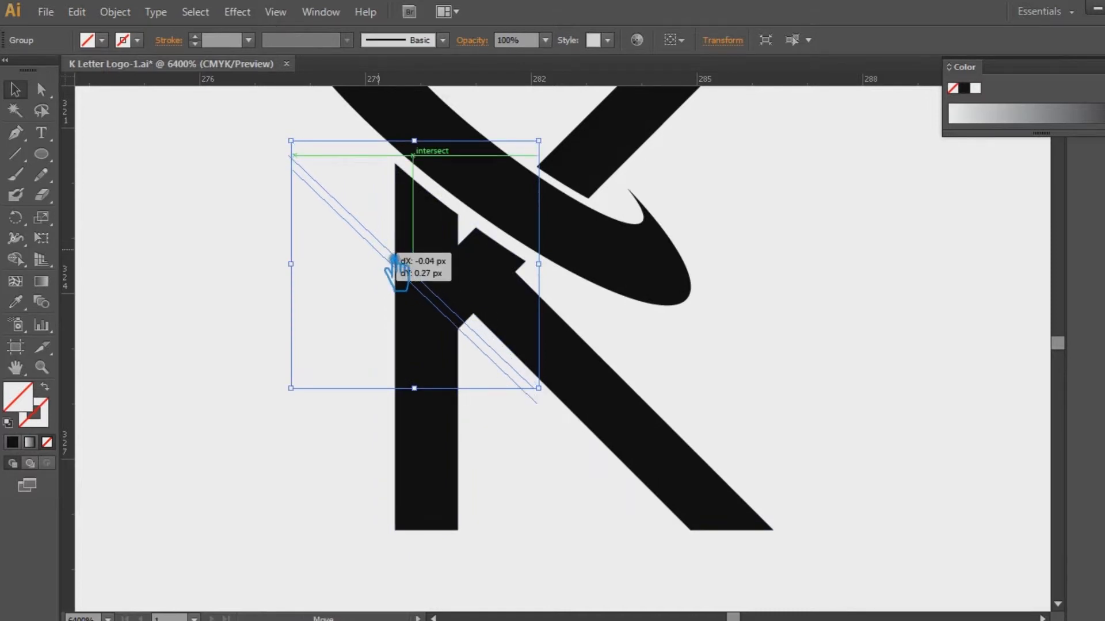
# Shift the copied pair of lines slightly up so that it interleaves with the original pair.
pyautogui.click(264, 123)
pyautogui.moveTo(264, 123); pyautogui.dragTo(354, 259)
pyautogui.press('a')
pyautogui.press('v')
pyautogui.click(264, 219)
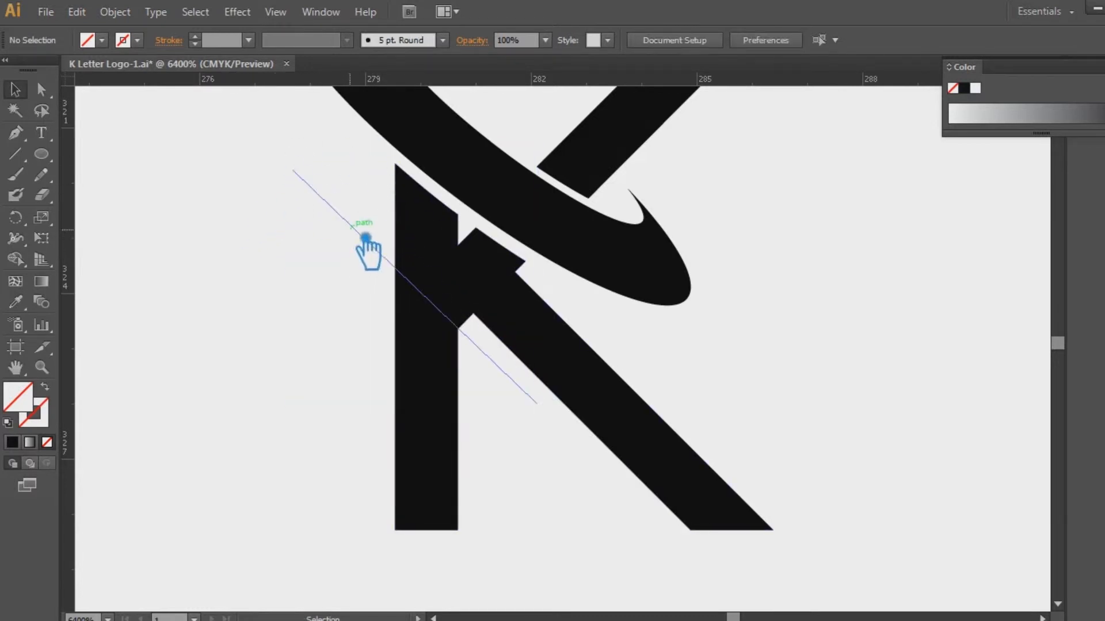
pyautogui.moveTo(366, 237); pyautogui.dragTo(365, 229)
pyautogui.moveTo(265, 116); pyautogui.dragTo(347, 199)
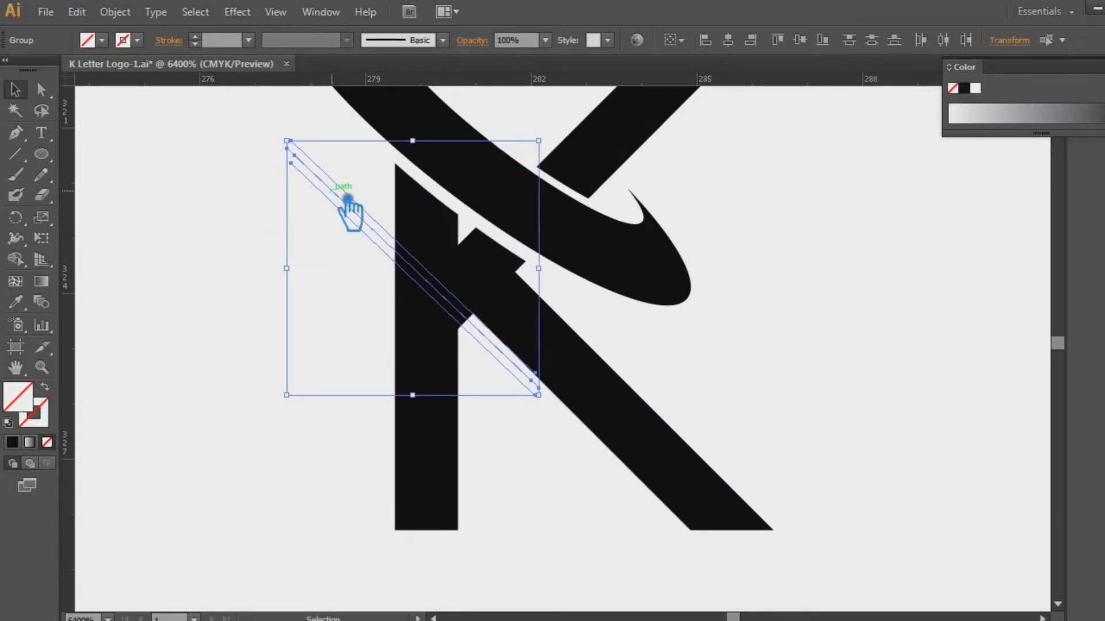
# Divide the K's stem and leg with all the diagonal lines and ungroup the resulting pieces.
pyautogui.click(220, 285)
pyautogui.moveTo(722, 417); pyautogui.dragTo(313, 303)
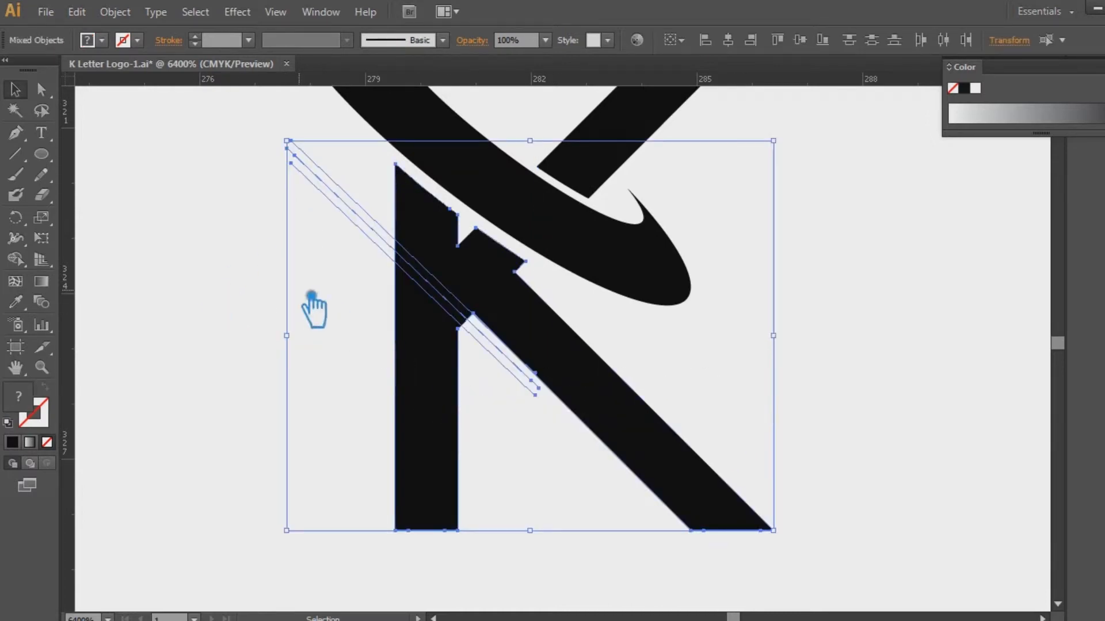
pyautogui.hotkey('ctrl', 'shift', 'F9')
pyautogui.click(972, 483)
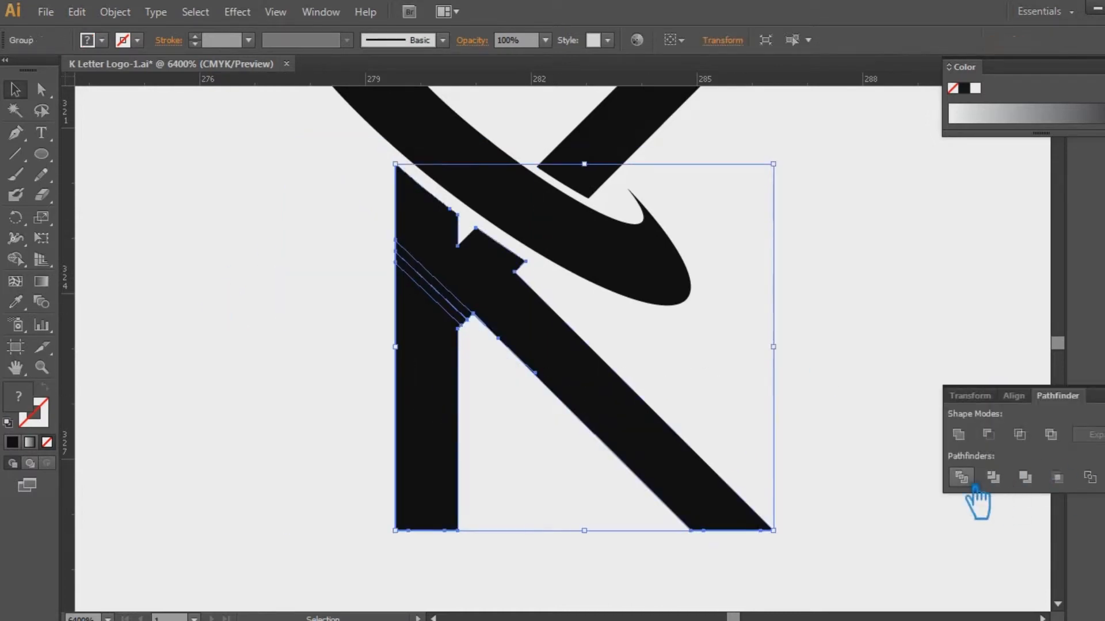
pyautogui.click(574, 313)
pyautogui.rightClick(468, 309)
pyautogui.click(838, 400)
# Examine the narrow cut strips in the stem and the K's upper piece, and check the whole logo.
pyautogui.click(456, 309)
pyautogui.click(444, 291)
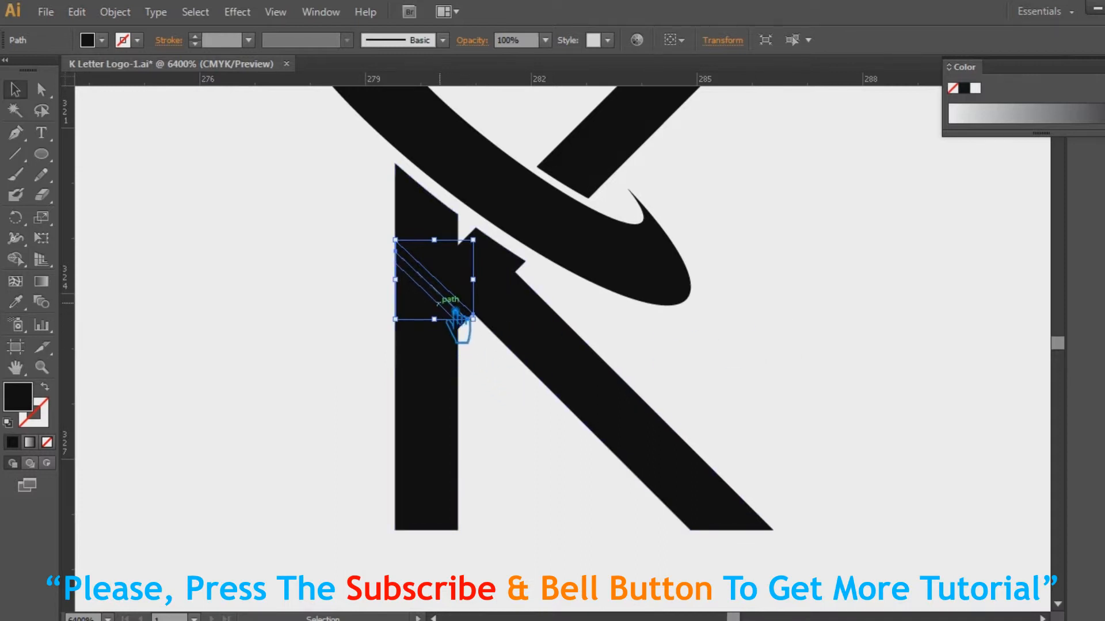
pyautogui.click(549, 348)
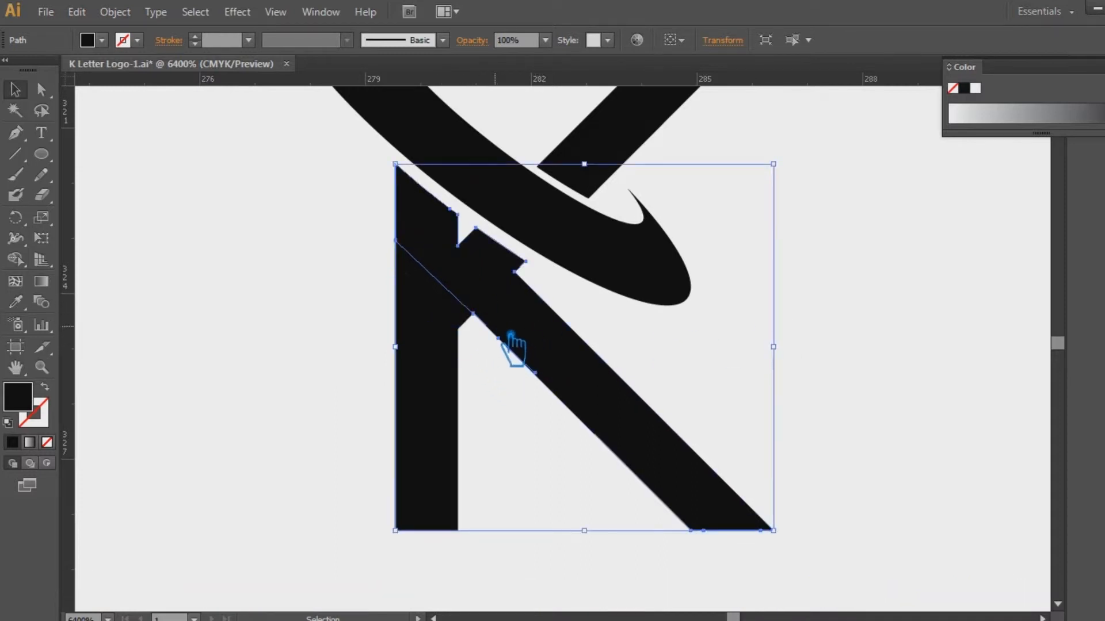
pyautogui.press('a')
pyautogui.hotkey('ctrl', '-')
pyautogui.hotkey('ctrl', '-')
pyautogui.press('v')
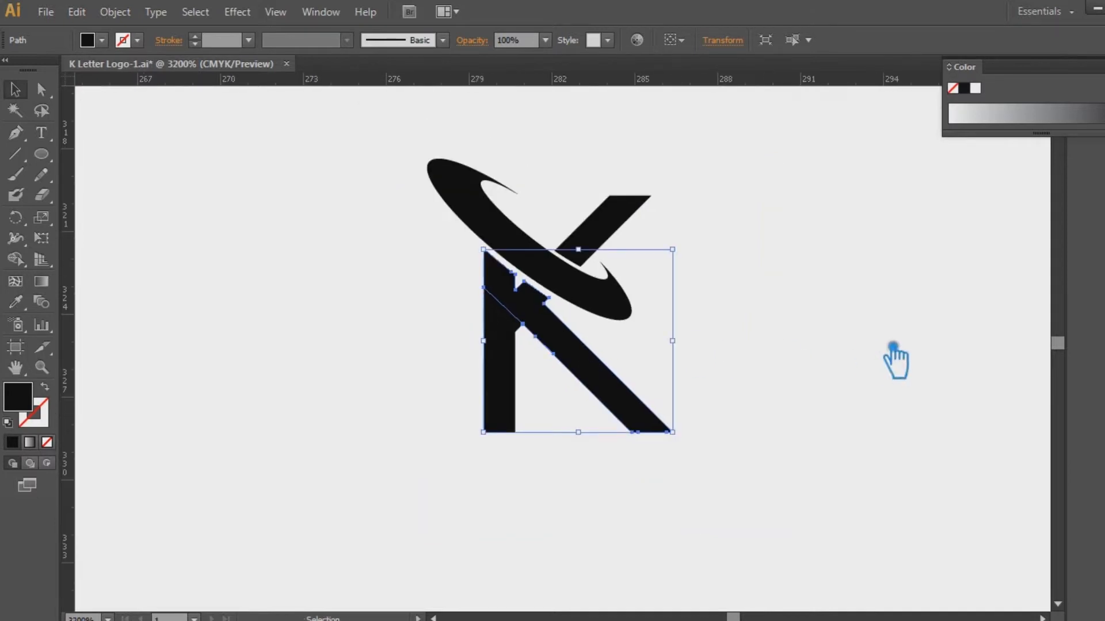
pyautogui.click(794, 339)
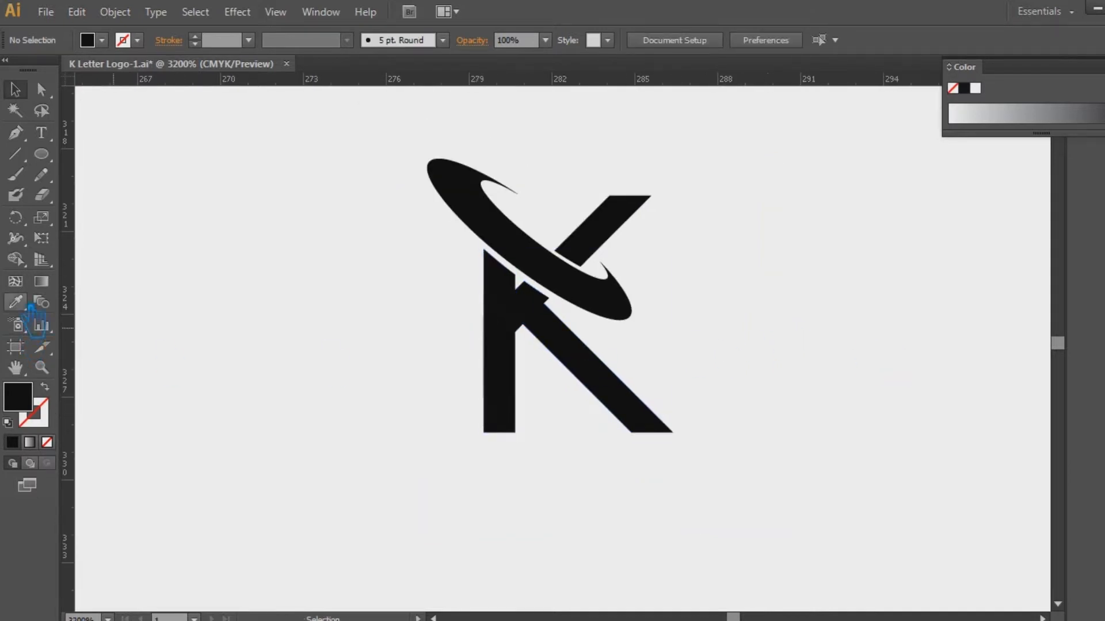
# Apply a black-to-white gradient along the length of the ring, dark at its upper-left end.
pyautogui.click(461, 217)
pyautogui.click(41, 282)
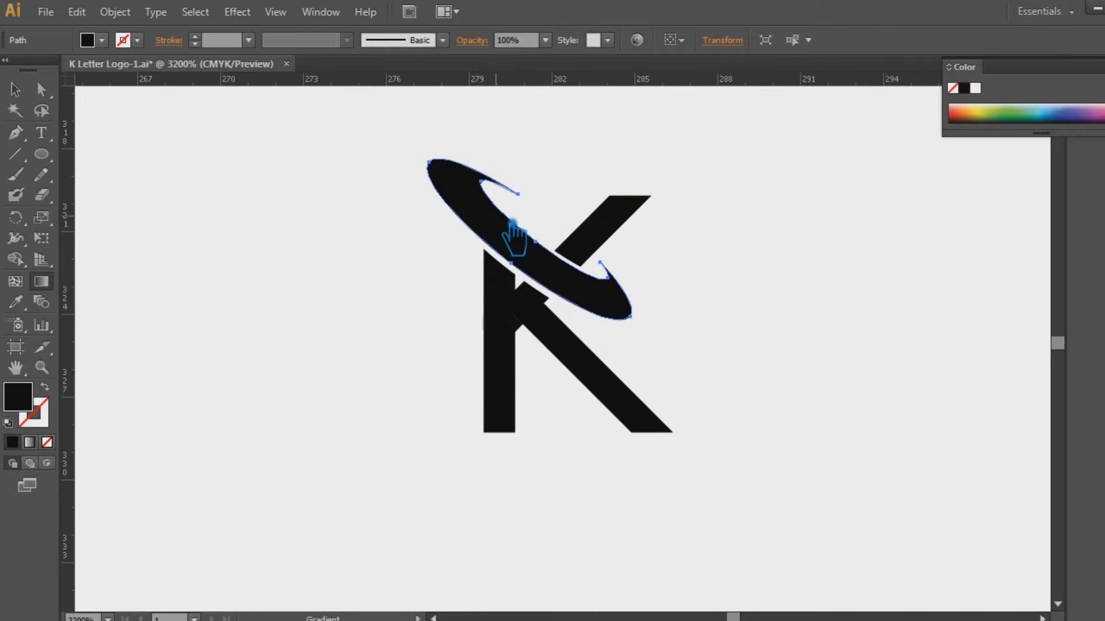
pyautogui.click(516, 237)
pyautogui.moveTo(625, 334); pyautogui.dragTo(438, 154)
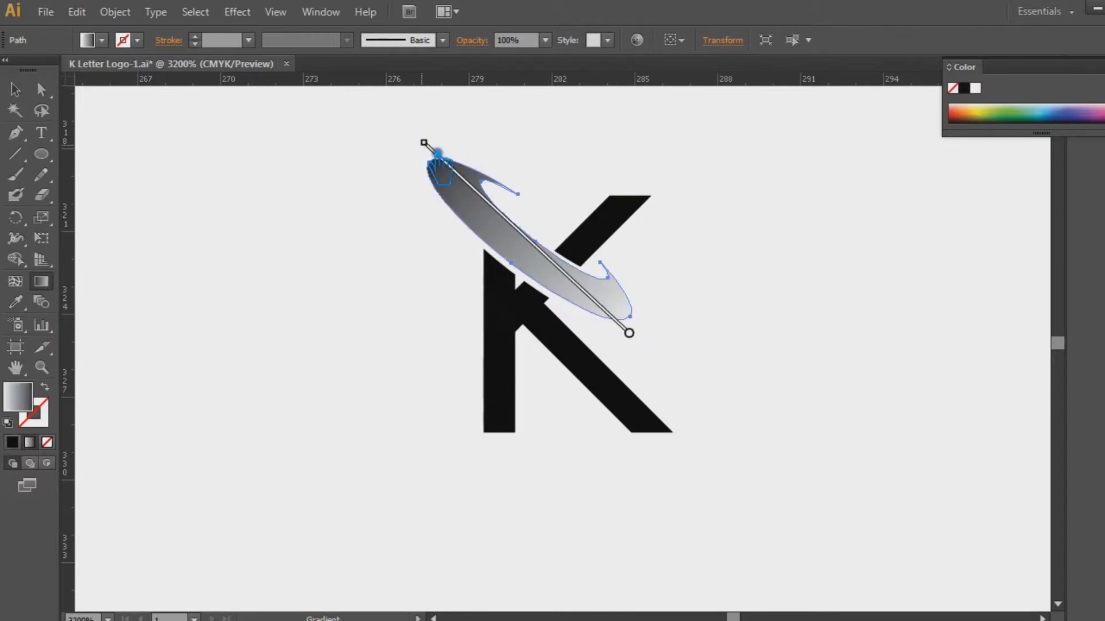
# Redraw the ring's gradient so it spans from the lower-right tip to well beyond the upper-left end.
pyautogui.moveTo(648, 328)
pyautogui.mouseDown()
pyautogui.moveTo(575, 291)
pyautogui.moveTo(446, 175)
pyautogui.moveTo(452, 182)
pyautogui.mouseUp()
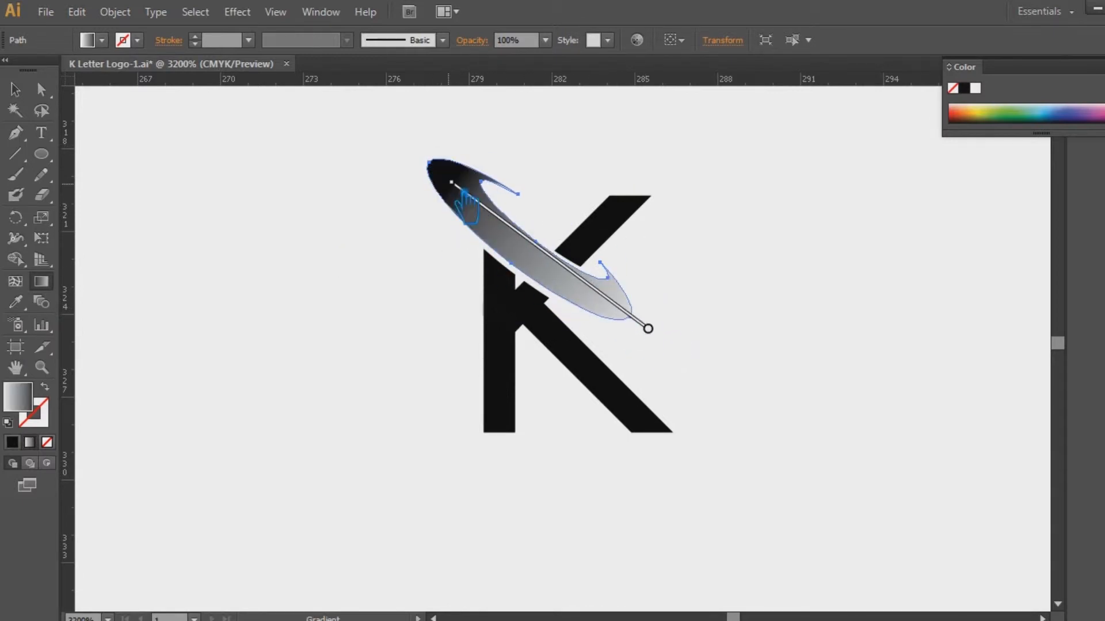
pyautogui.moveTo(619, 323)
pyautogui.mouseDown()
pyautogui.moveTo(513, 261)
pyautogui.moveTo(440, 163)
pyautogui.moveTo(460, 215)
pyautogui.moveTo(442, 175)
pyautogui.mouseUp()
pyautogui.moveTo(537, 241)
pyautogui.mouseDown()
pyautogui.moveTo(616, 300)
pyautogui.moveTo(601, 295)
pyautogui.mouseUp()
pyautogui.moveTo(432, 157); pyautogui.dragTo(368, 115)
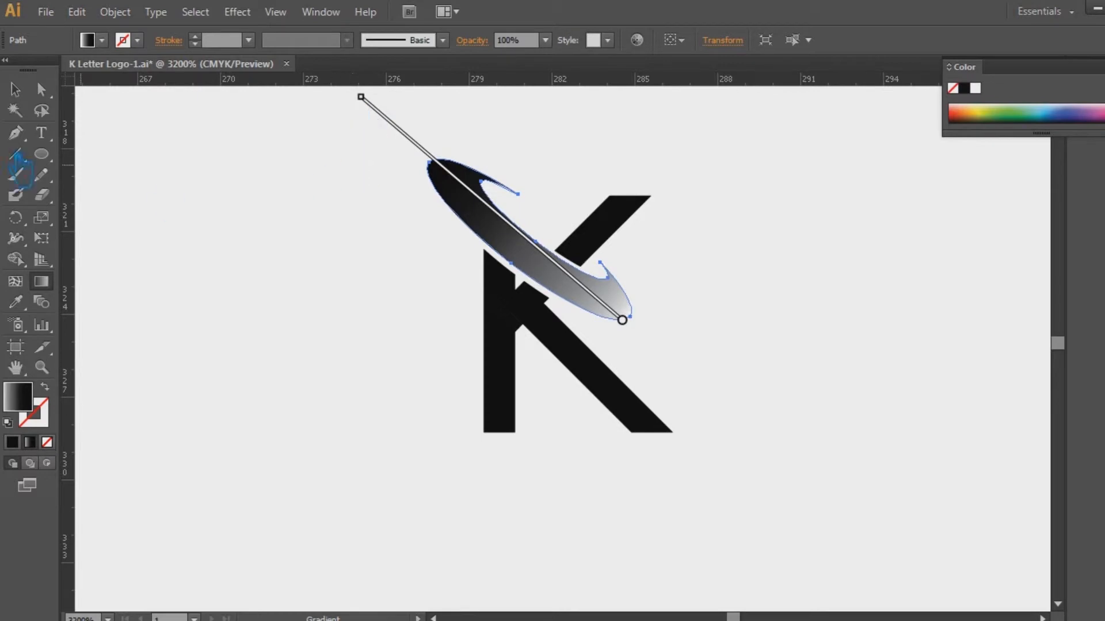
pyautogui.click(15, 90)
pyautogui.click(804, 345)
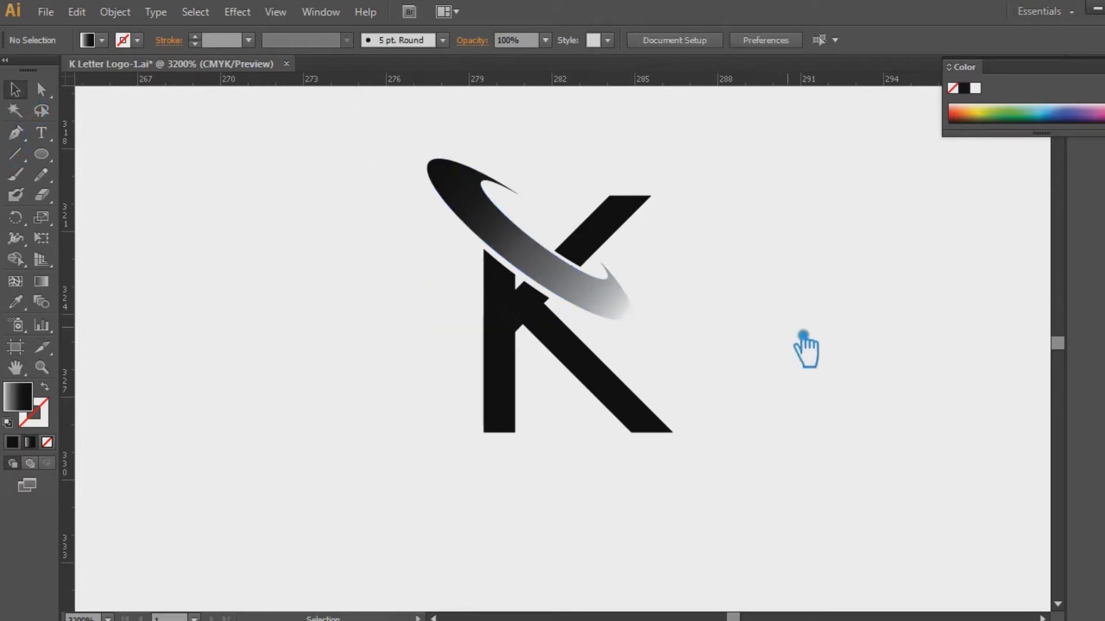
# Change the dark color stop of the ring's linear gradient to deep purple 390047.
pyautogui.click(532, 270)
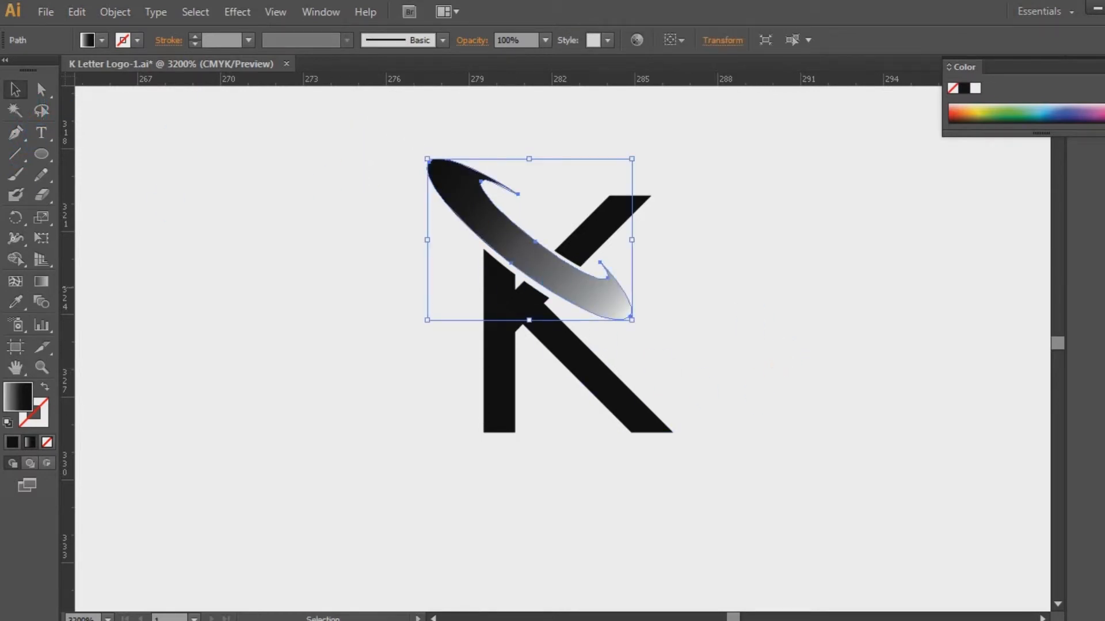
pyautogui.hotkey('ctrl', 'F9')
pyautogui.click(1098, 326)
pyautogui.doubleClick(1097, 327)
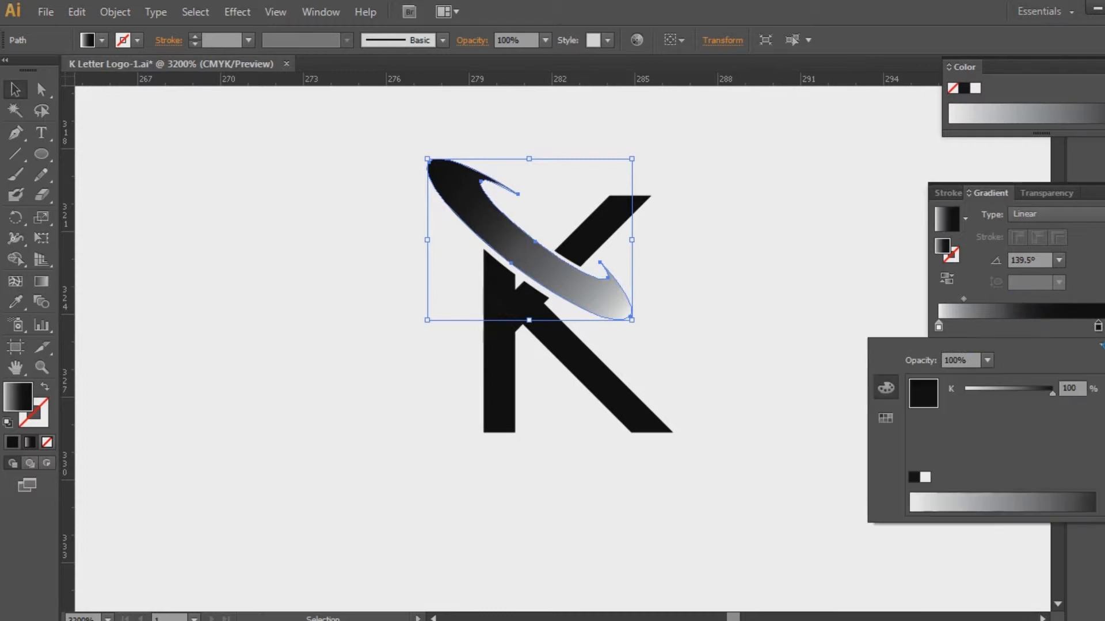
pyautogui.click(1100, 345)
pyautogui.click(1023, 373)
pyautogui.doubleClick(952, 251)
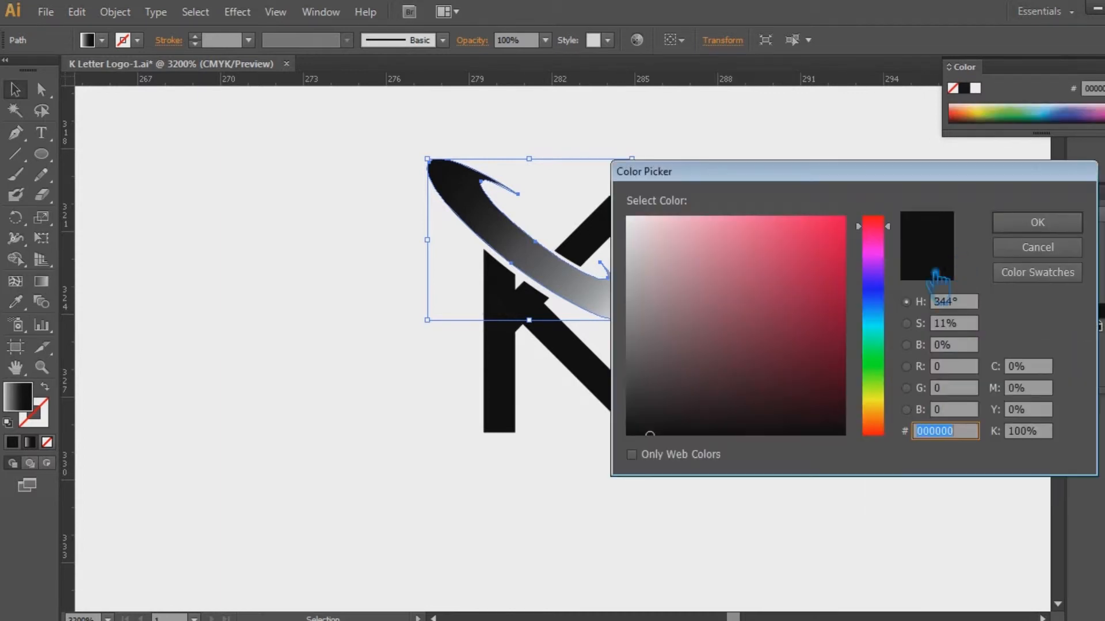
pyautogui.write('034b5b')
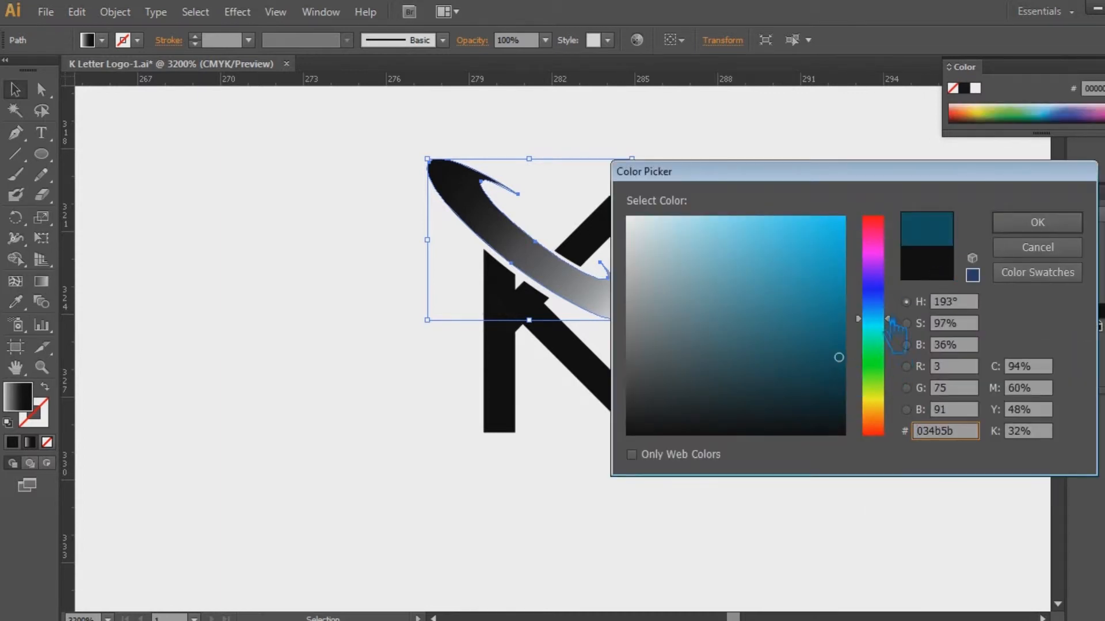
pyautogui.click(877, 261)
pyautogui.moveTo(838, 346); pyautogui.dragTo(844, 375)
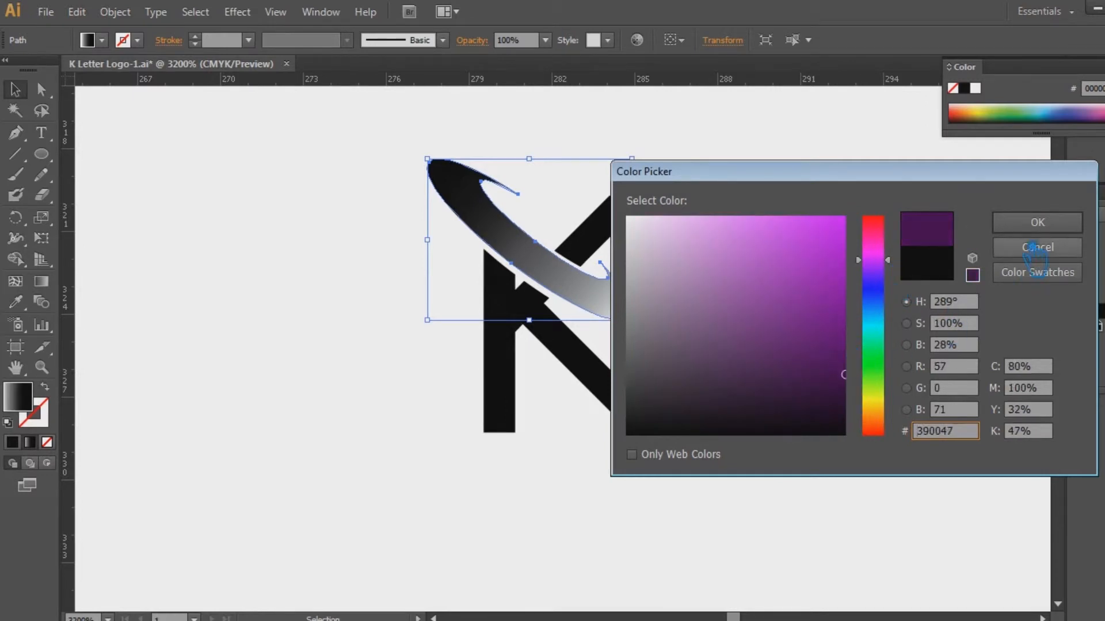
pyautogui.click(1027, 226)
pyautogui.click(788, 280)
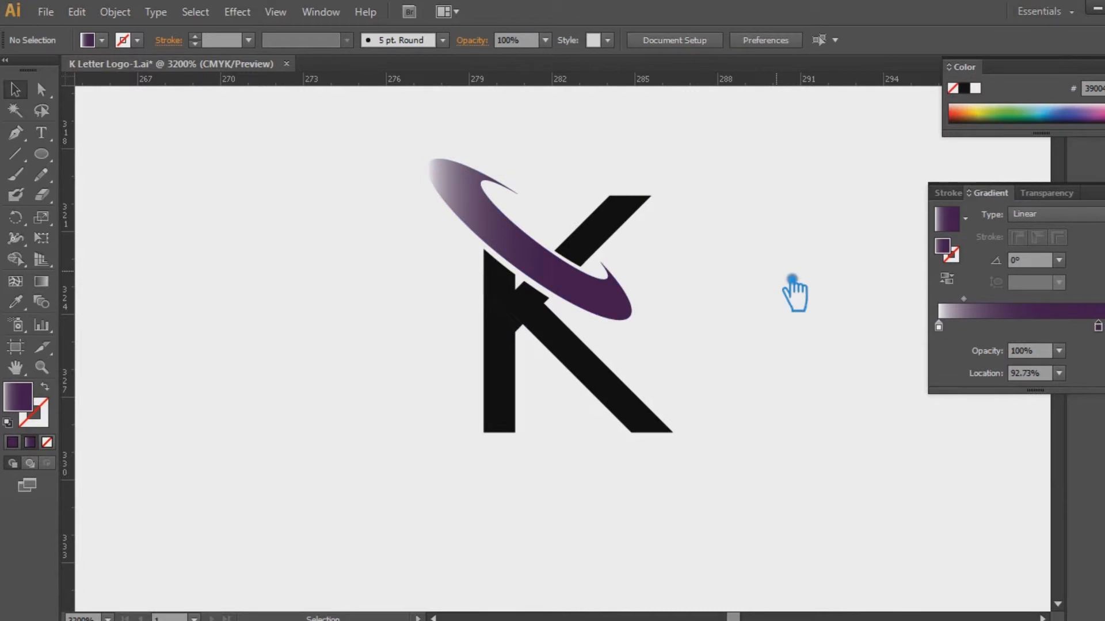
pyautogui.hotkey('ctrl', 'F9')
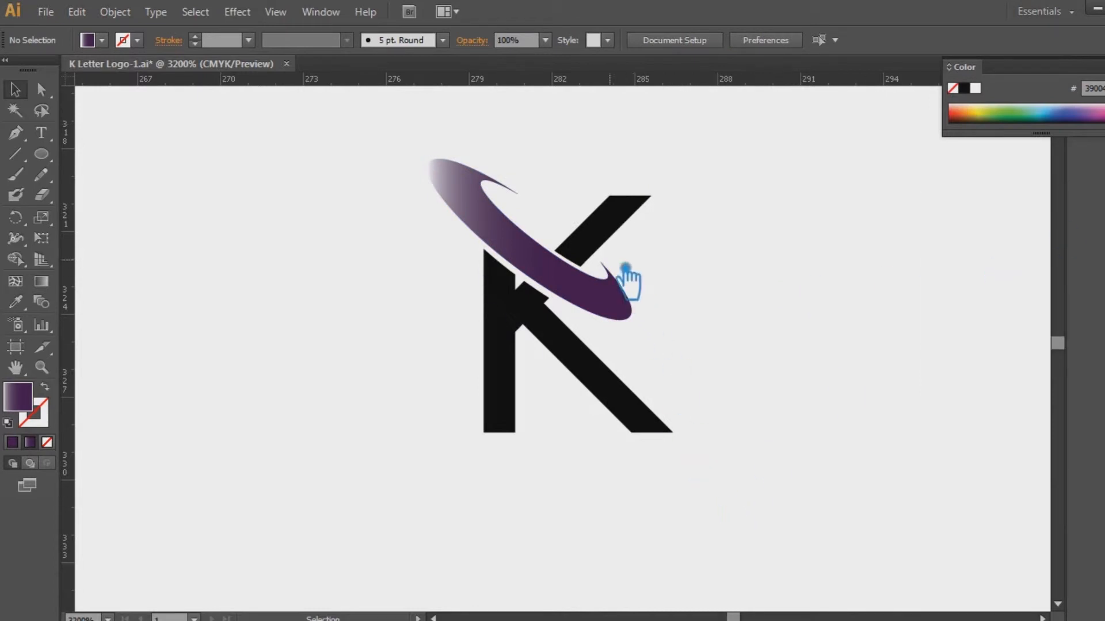
pyautogui.click(621, 236)
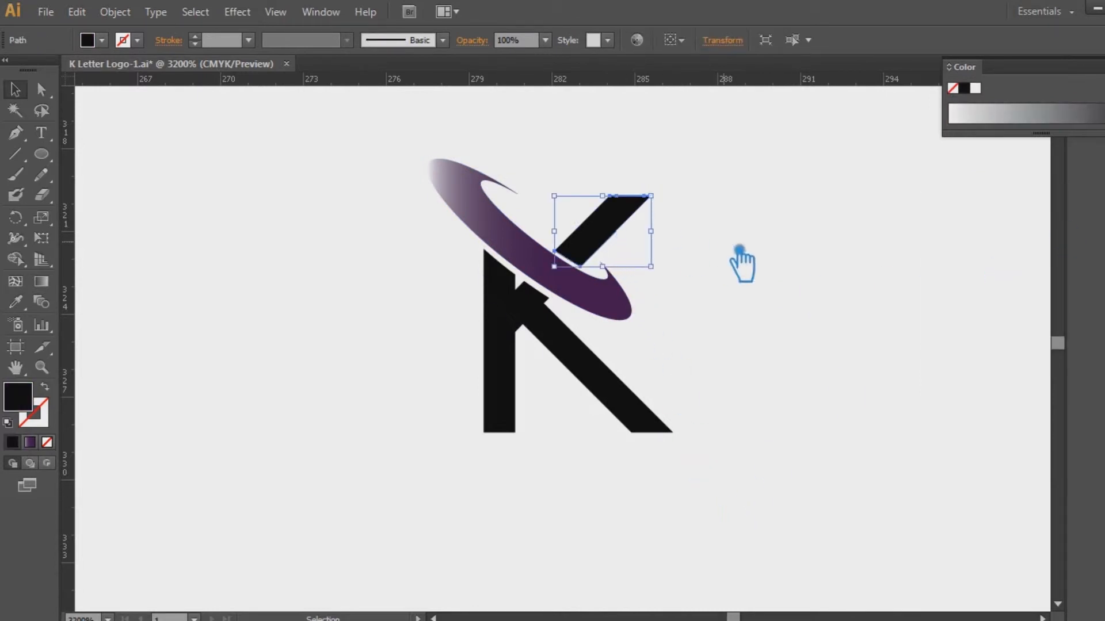
pyautogui.press('Delete')
pyautogui.hotkey('ctrl', 'z')
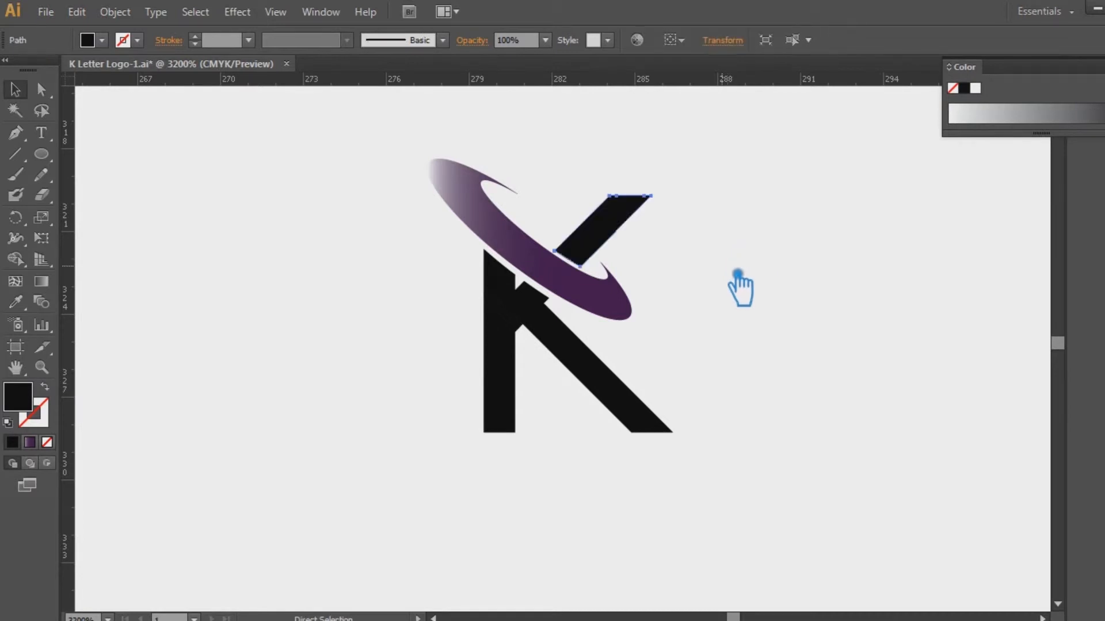
# Fill the K's diagonal leg with pure red ff0000.
pyautogui.click(617, 402)
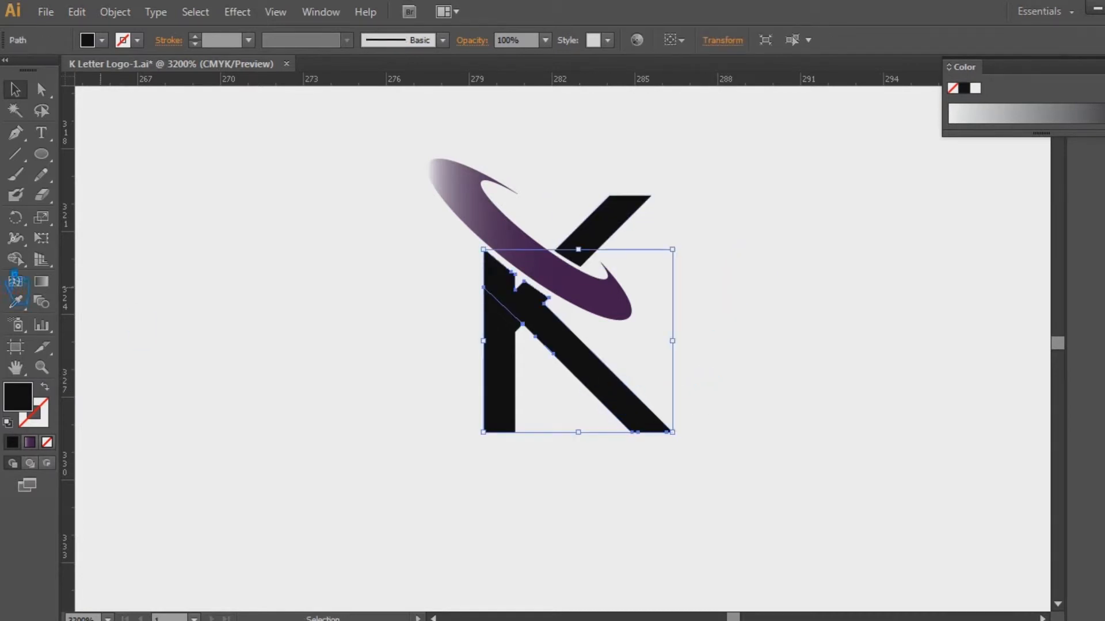
pyautogui.doubleClick(30, 402)
pyautogui.click(886, 331)
pyautogui.moveTo(893, 286); pyautogui.dragTo(846, 216)
pyautogui.click(1054, 228)
pyautogui.click(1098, 65)
pyautogui.click(1071, 115)
pyautogui.click(863, 369)
# Change the diagonal leg's fill to dark red 820000.
pyautogui.click(585, 381)
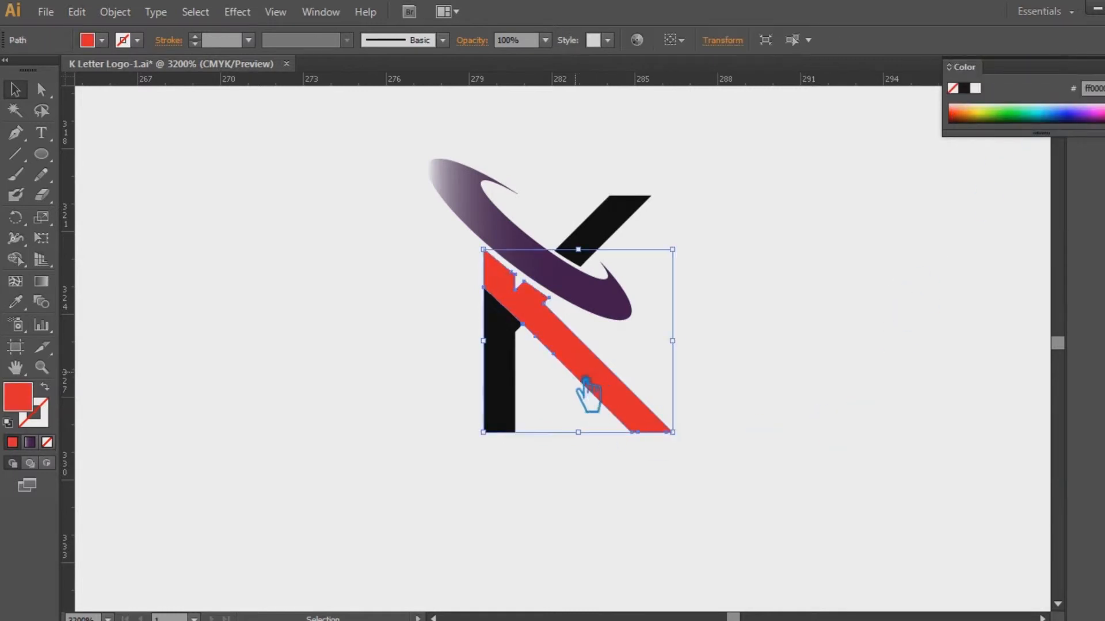
pyautogui.doubleClick(40, 408)
pyautogui.moveTo(850, 299); pyautogui.dragTo(850, 323)
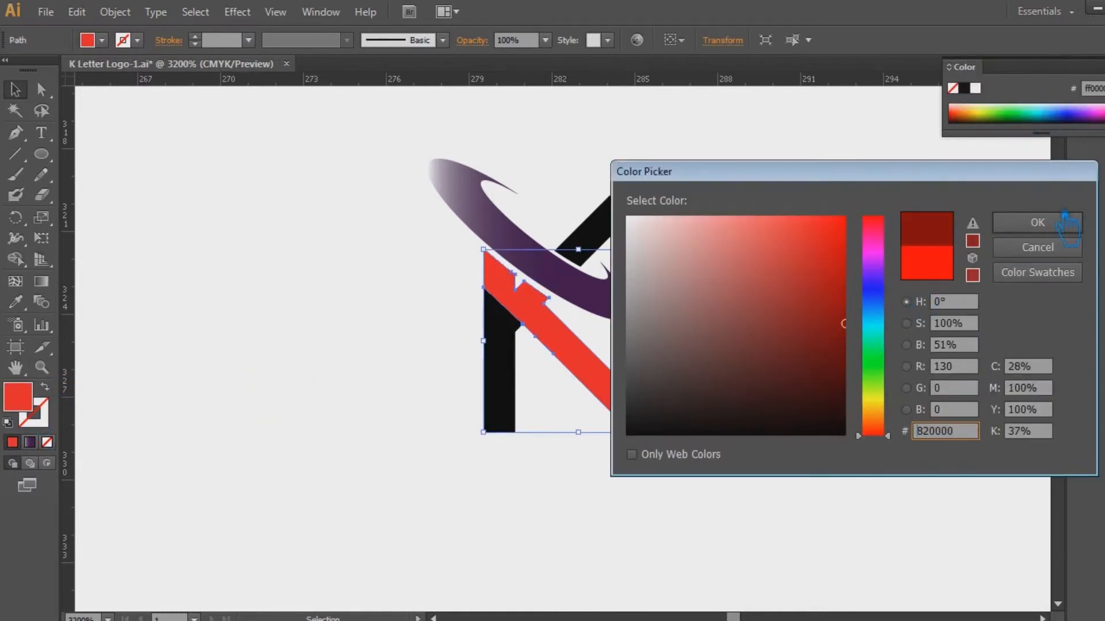
pyautogui.click(1036, 219)
pyautogui.click(1005, 260)
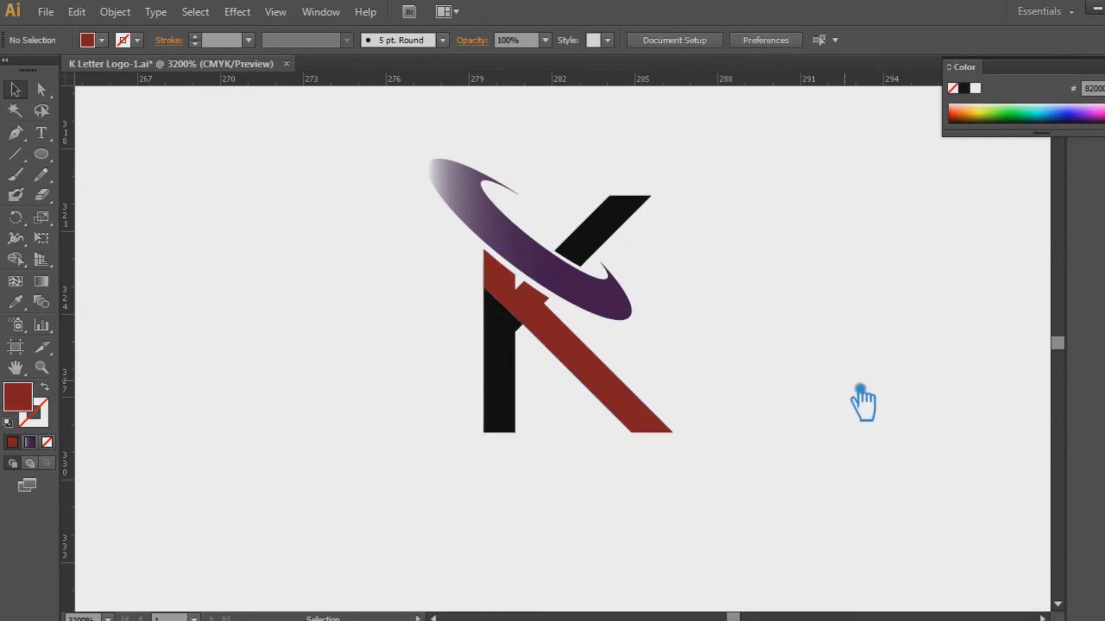
# Give the narrow strip directly beneath the diagonal leg the leg's dark red and darken it slightly.
pyautogui.click(526, 326)
pyautogui.click(588, 369)
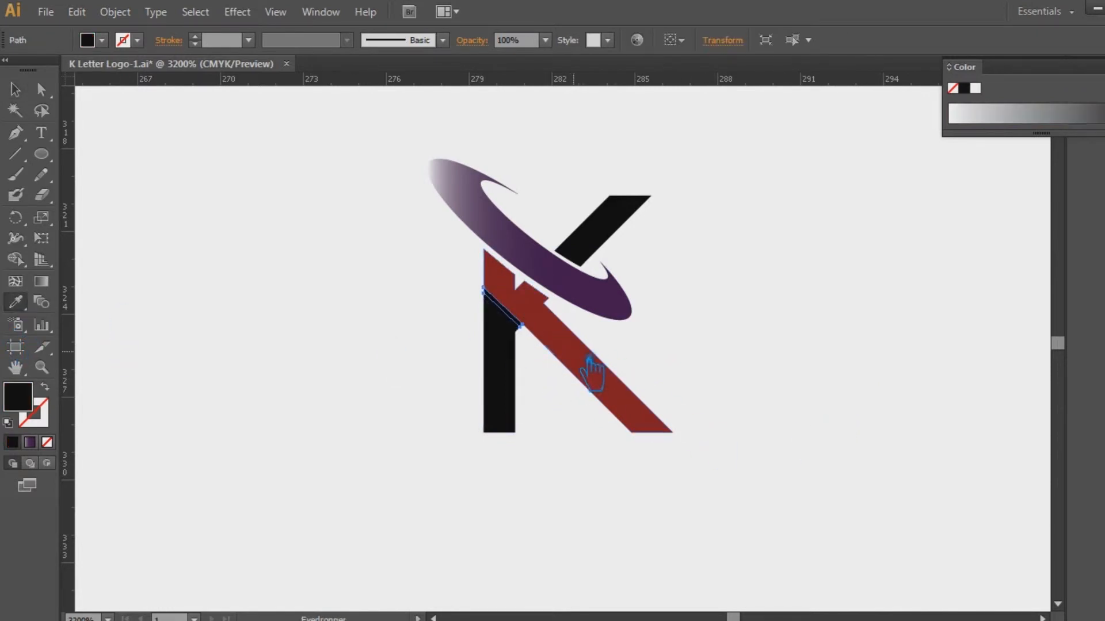
pyautogui.doubleClick(22, 402)
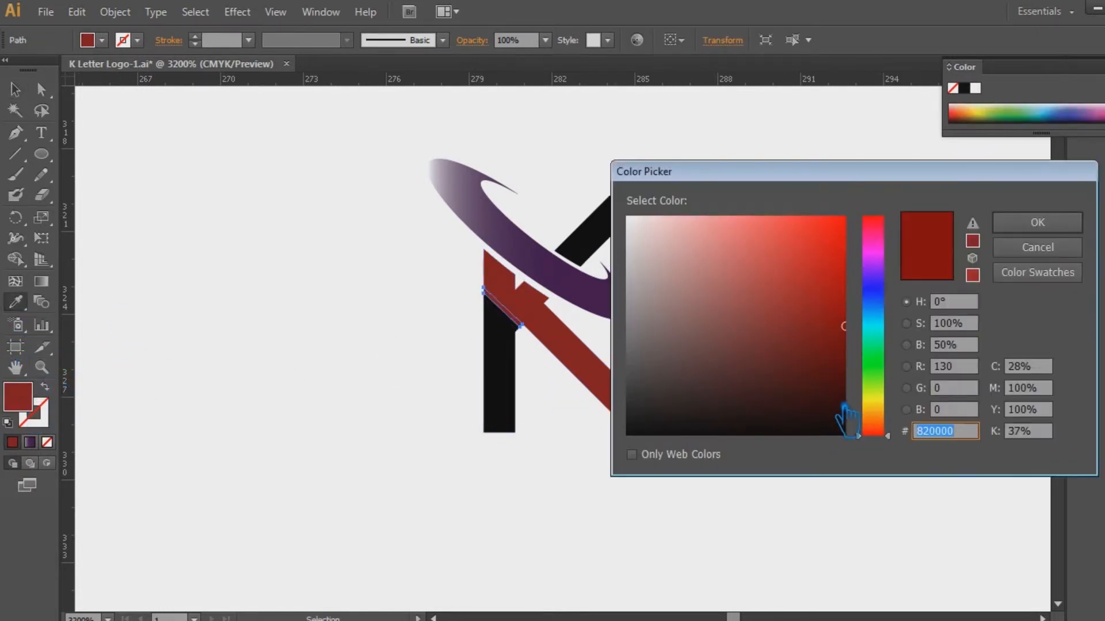
pyautogui.moveTo(854, 371)
pyautogui.mouseDown()
pyautogui.moveTo(863, 375)
pyautogui.moveTo(864, 332)
pyautogui.mouseUp()
pyautogui.click(1056, 226)
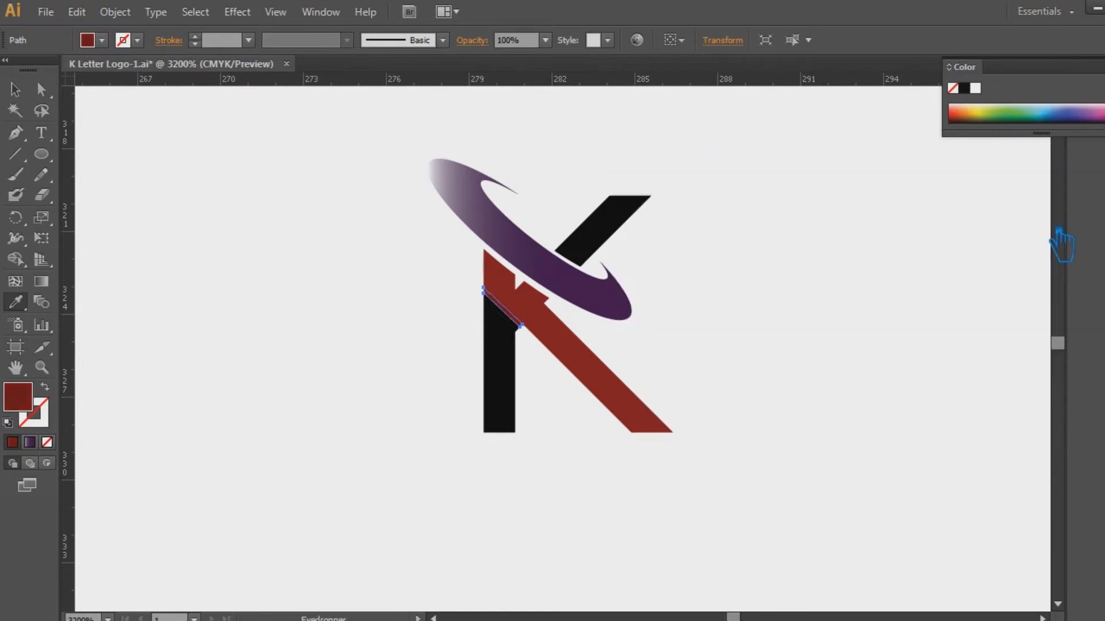
pyautogui.click(254, 202)
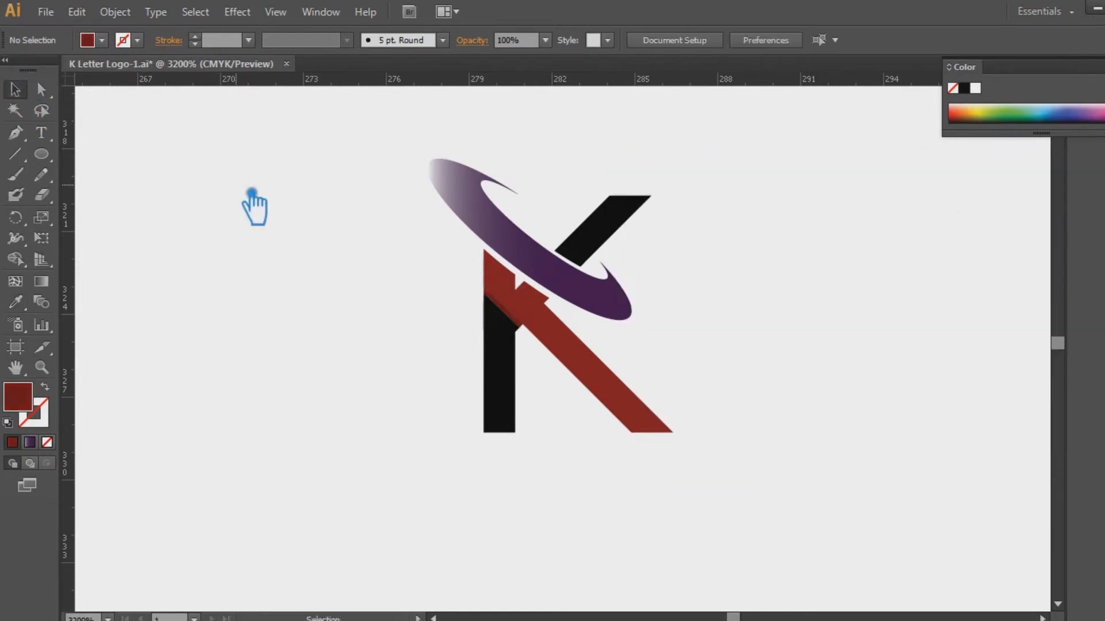
# Darken the narrow strip beneath the leg further to a deep maroon.
pyautogui.click(521, 322)
pyautogui.doubleClick(32, 405)
pyautogui.moveTo(855, 360); pyautogui.dragTo(866, 397)
pyautogui.click(1026, 232)
pyautogui.click(375, 205)
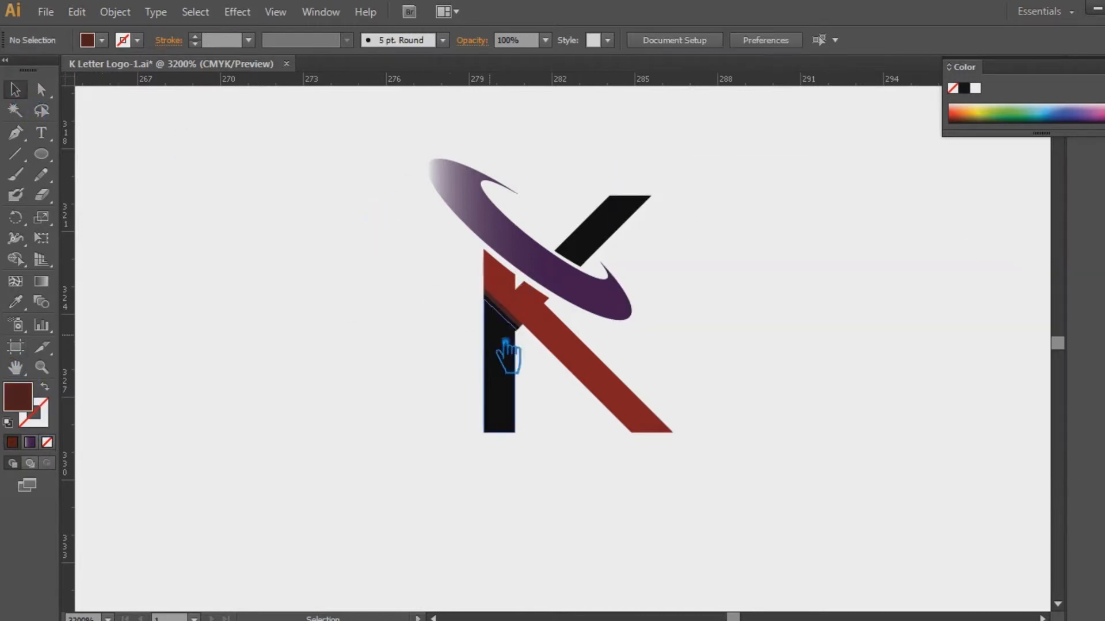
# Try removing the black strip between the stem and the maroon strip, and restore it.
pyautogui.click(511, 322)
pyautogui.press('Delete')
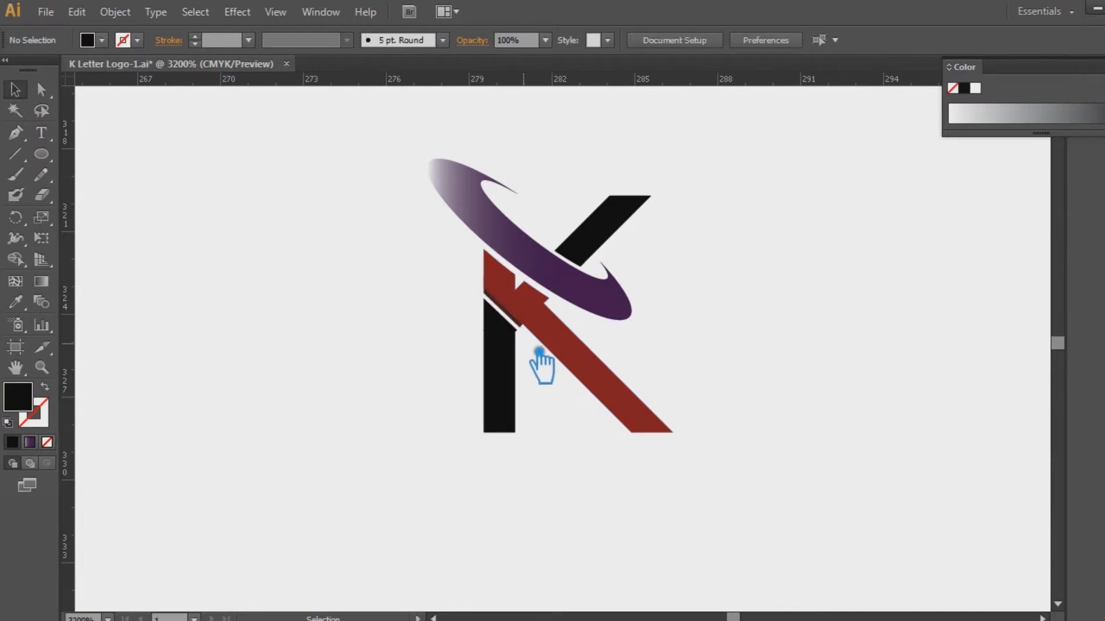
pyautogui.hotkey('ctrl', '+')
pyautogui.hotkey('ctrl', '+')
pyautogui.moveTo(590, 365); pyautogui.dragTo(728, 419)
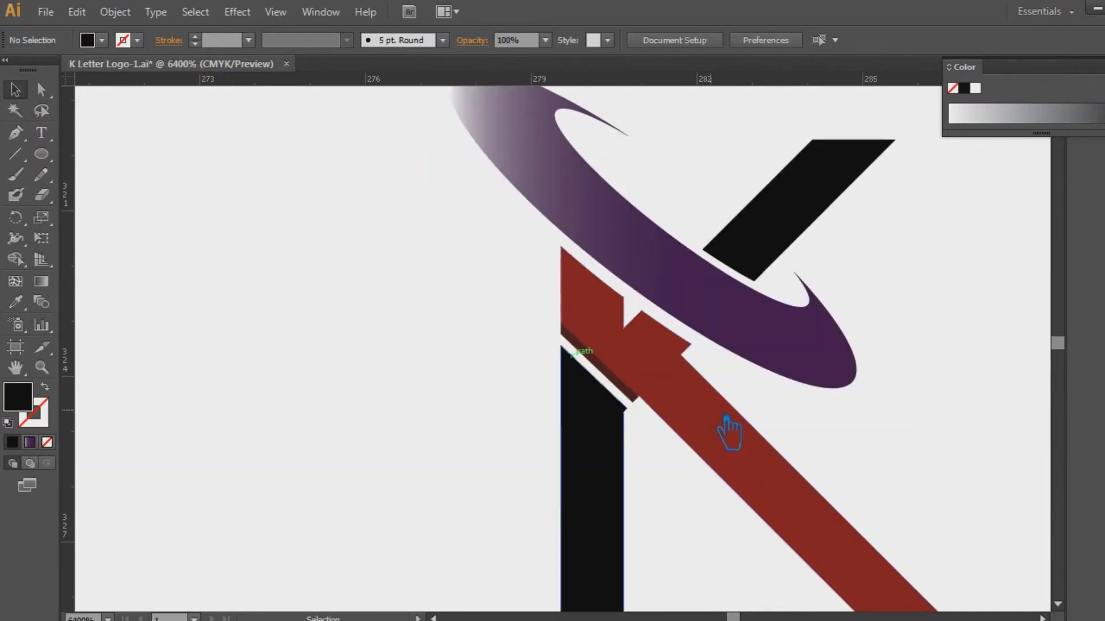
pyautogui.click(633, 397)
pyautogui.click(677, 467)
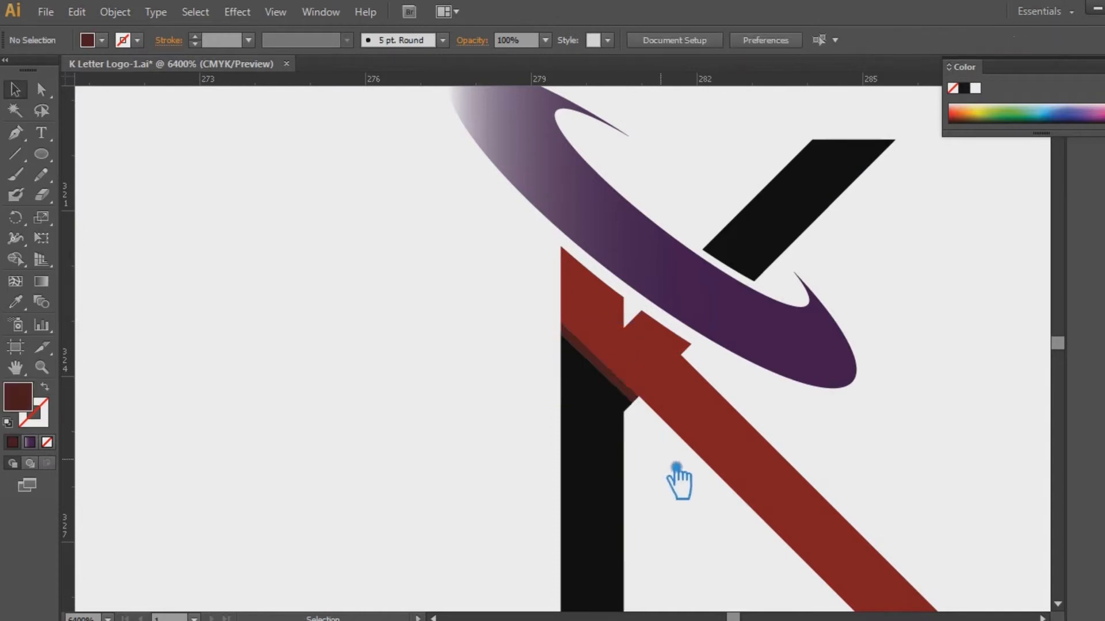
# Unite the narrow black strip with the stem below it into one shape using Pathfinder.
pyautogui.click(618, 397)
pyautogui.keyDown('shift'); pyautogui.click(609, 492); pyautogui.keyUp('shift')
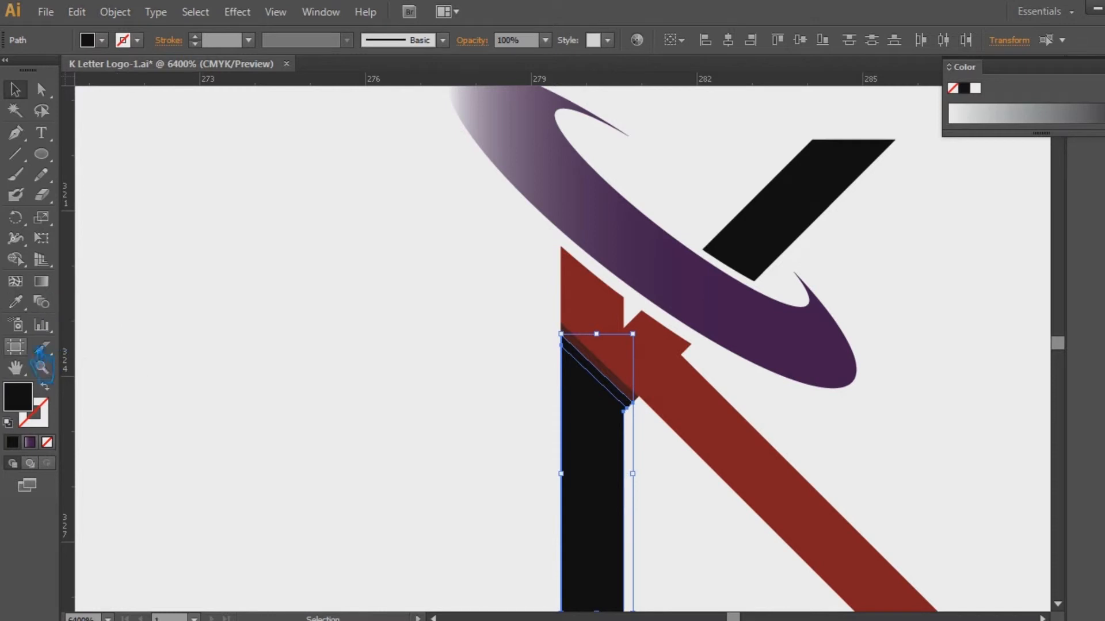
pyautogui.hotkey('ctrl', 'shift', 'F9')
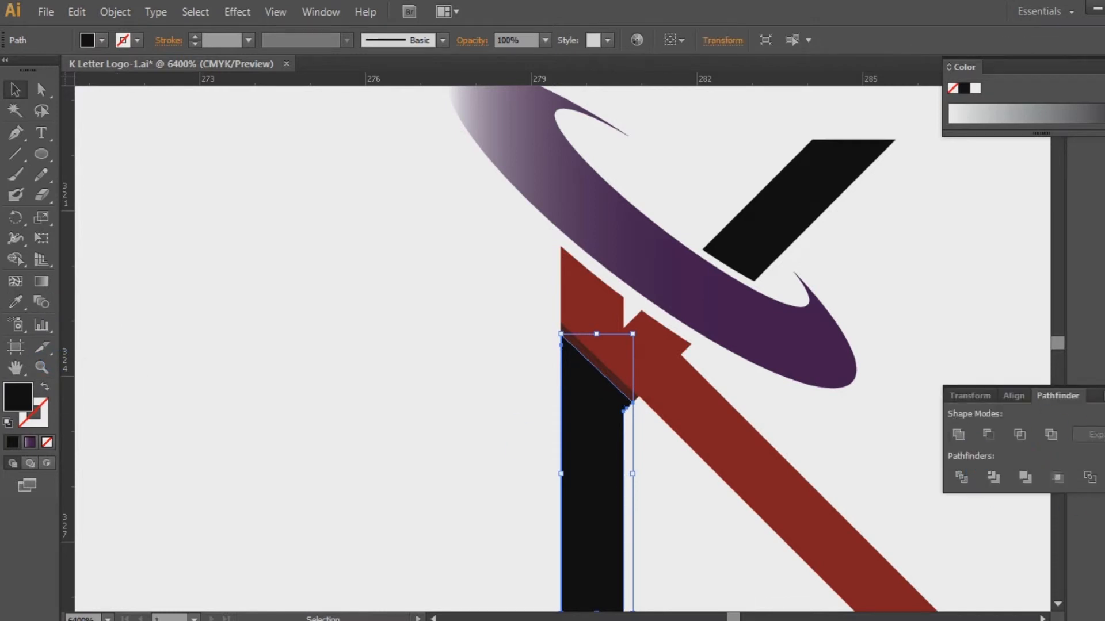
pyautogui.hotkey('ctrl', 'shift', 'F9')
pyautogui.click(1027, 361)
pyautogui.moveTo(969, 414); pyautogui.dragTo(803, 413)
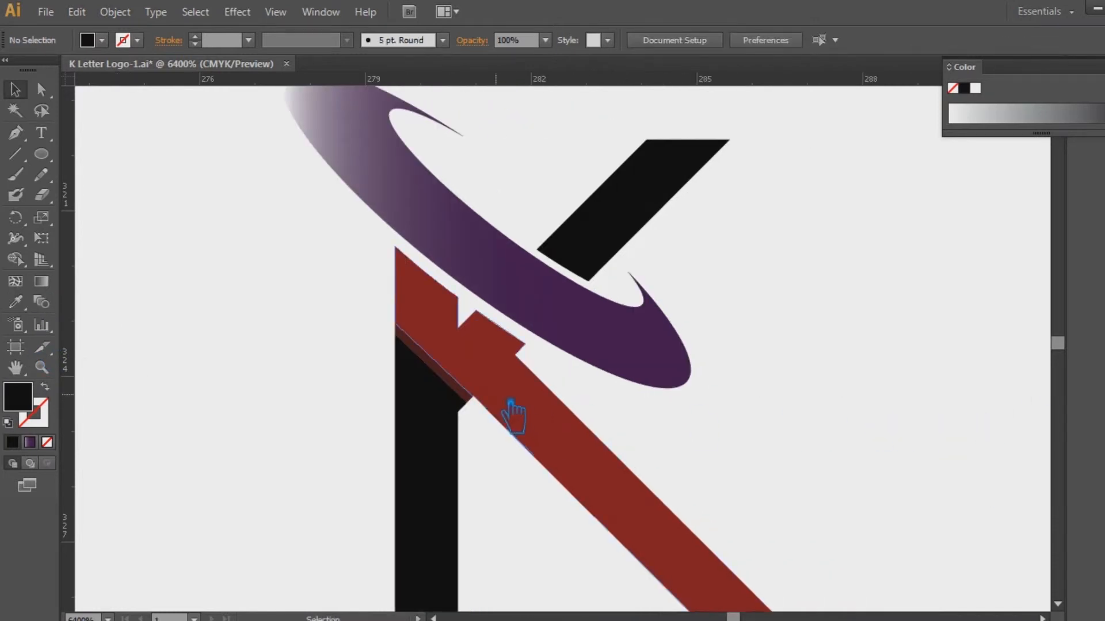
# Match the maroon strip beneath the leg to the diagonal leg's dark red with the Eyedropper.
pyautogui.click(462, 397)
pyautogui.click(566, 436)
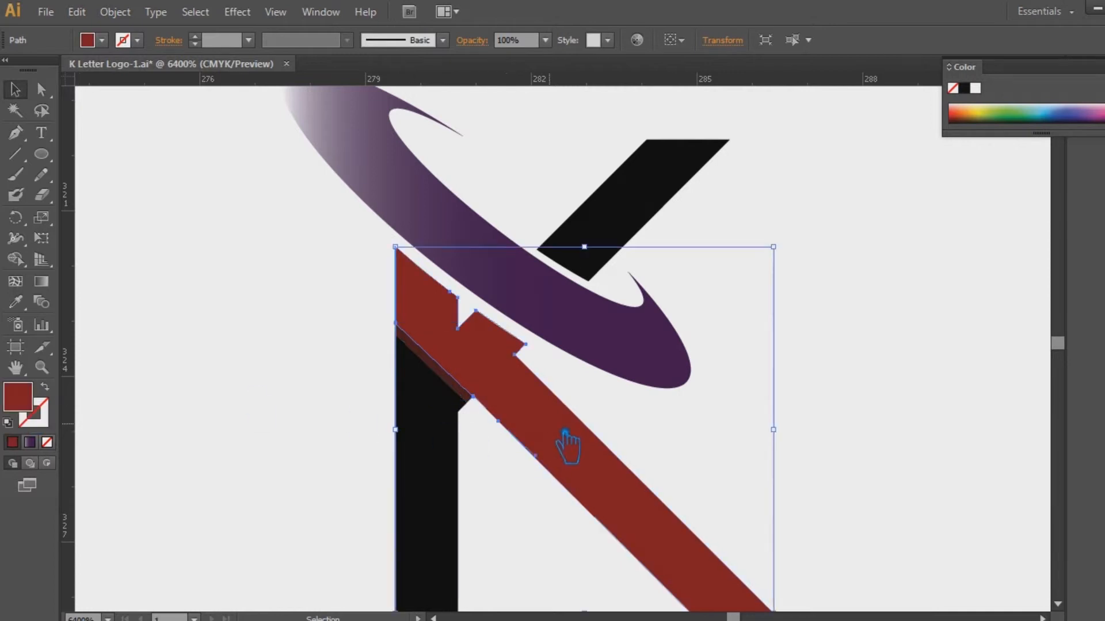
pyautogui.click(15, 302)
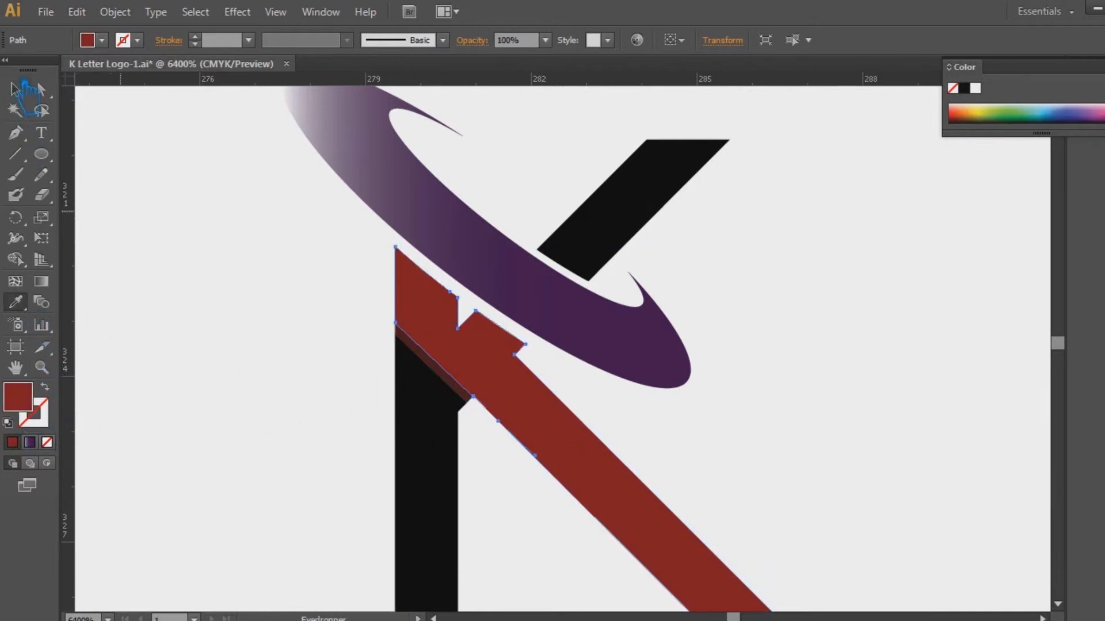
pyautogui.click(16, 88)
pyautogui.click(397, 386)
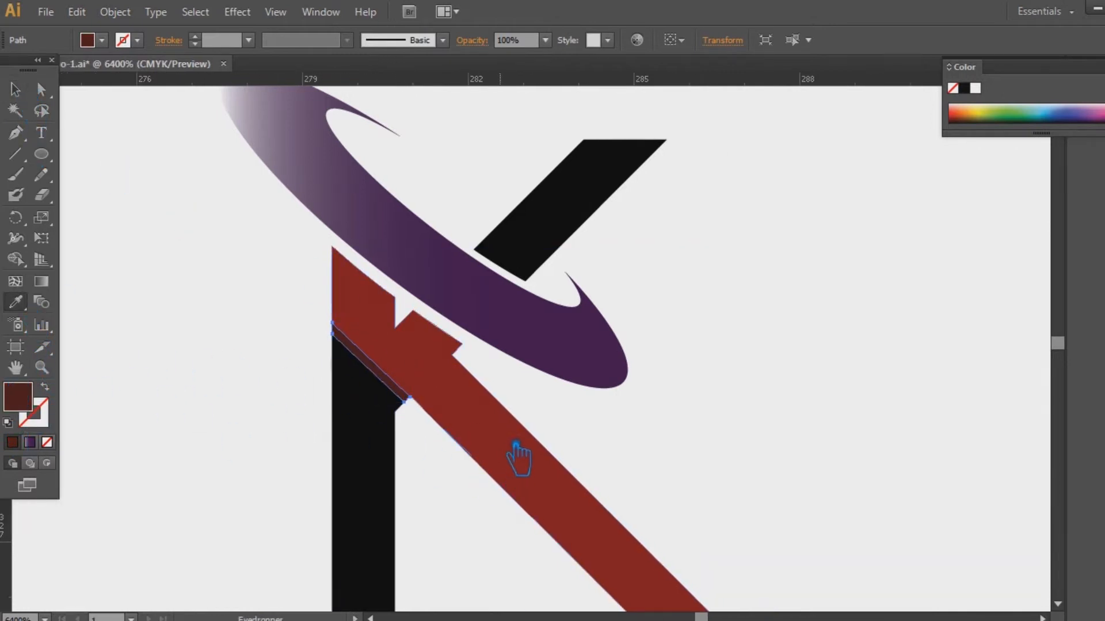
pyautogui.click(518, 456)
pyautogui.click(16, 89)
# Change the diagonal leg's fill to the brighter red af0011.
pyautogui.click(481, 407)
pyautogui.doubleClick(24, 406)
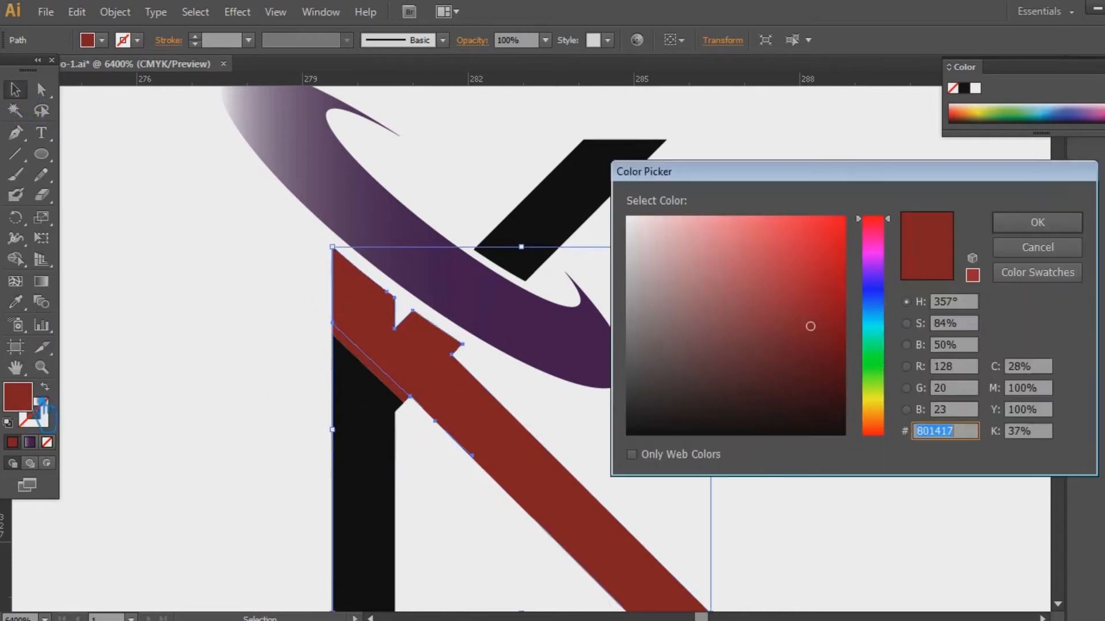
pyautogui.moveTo(836, 330); pyautogui.dragTo(841, 305)
pyautogui.click(1037, 223)
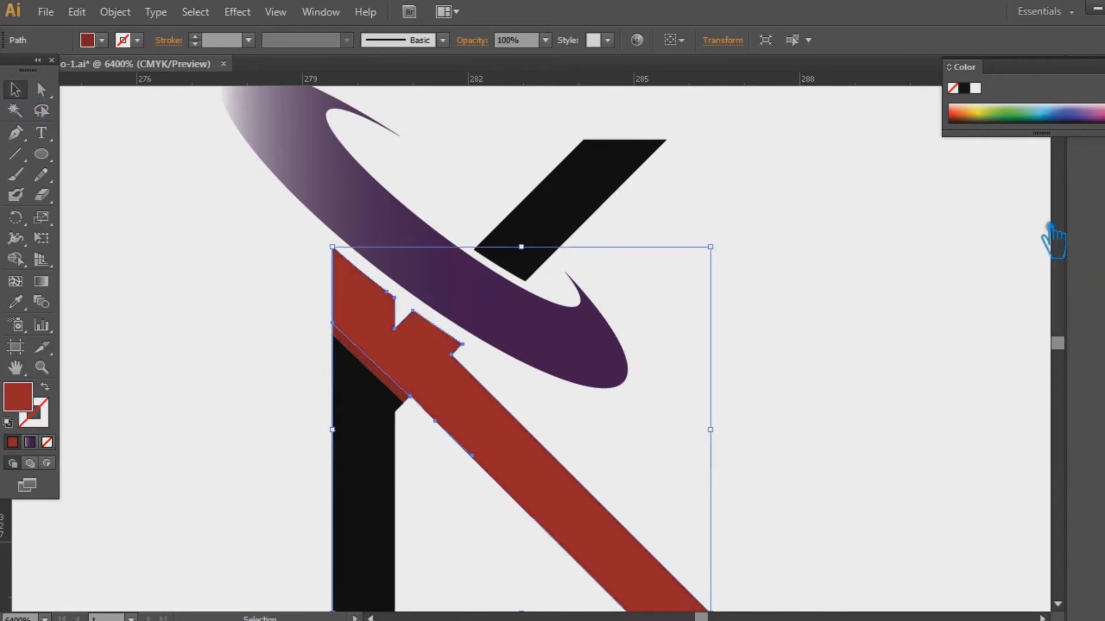
pyautogui.click(891, 295)
pyautogui.click(507, 444)
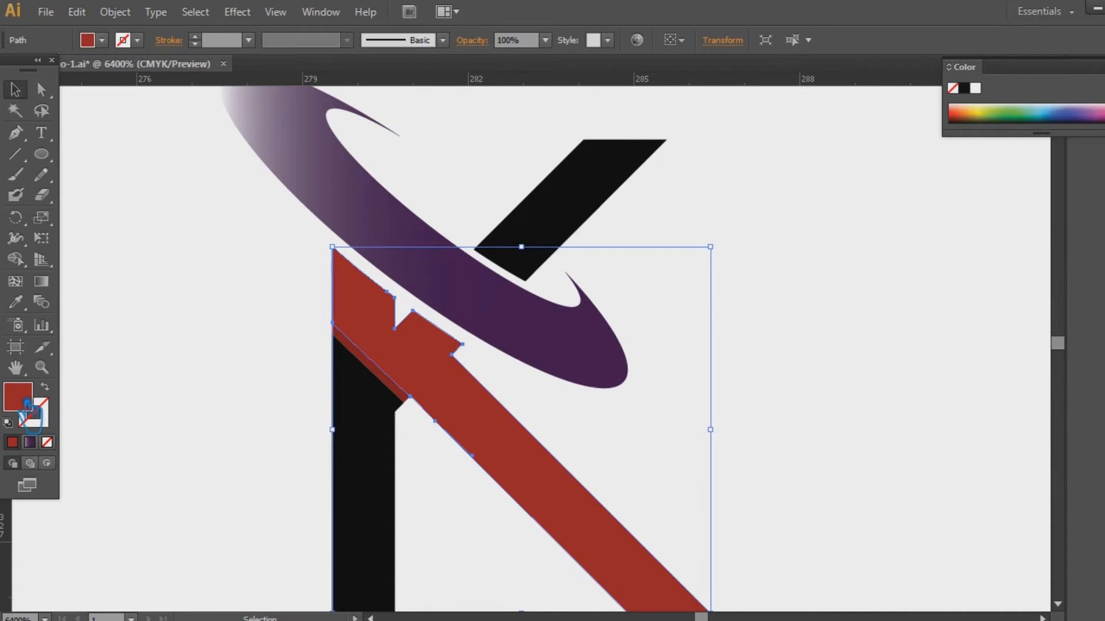
pyautogui.doubleClick(26, 408)
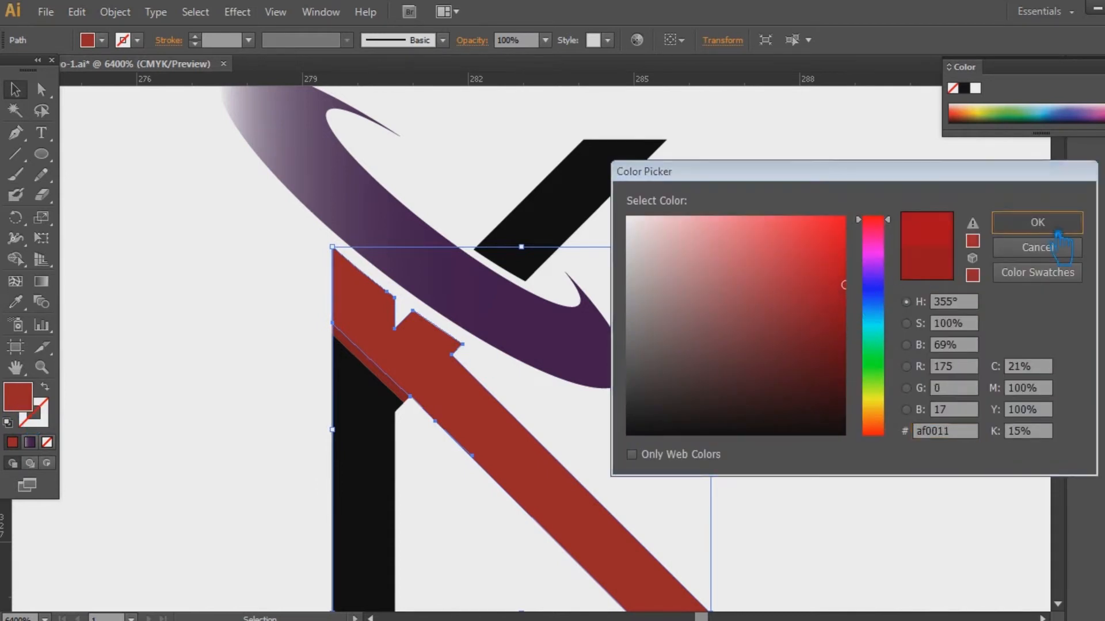
pyautogui.click(1037, 222)
pyautogui.click(937, 316)
# Fill the K's upper arm with the dark red sampled from the narrow strip beneath the leg.
pyautogui.scroll(-3, 938, 316)
pyautogui.hscroll(-1, 828, 328)
pyautogui.click(429, 419)
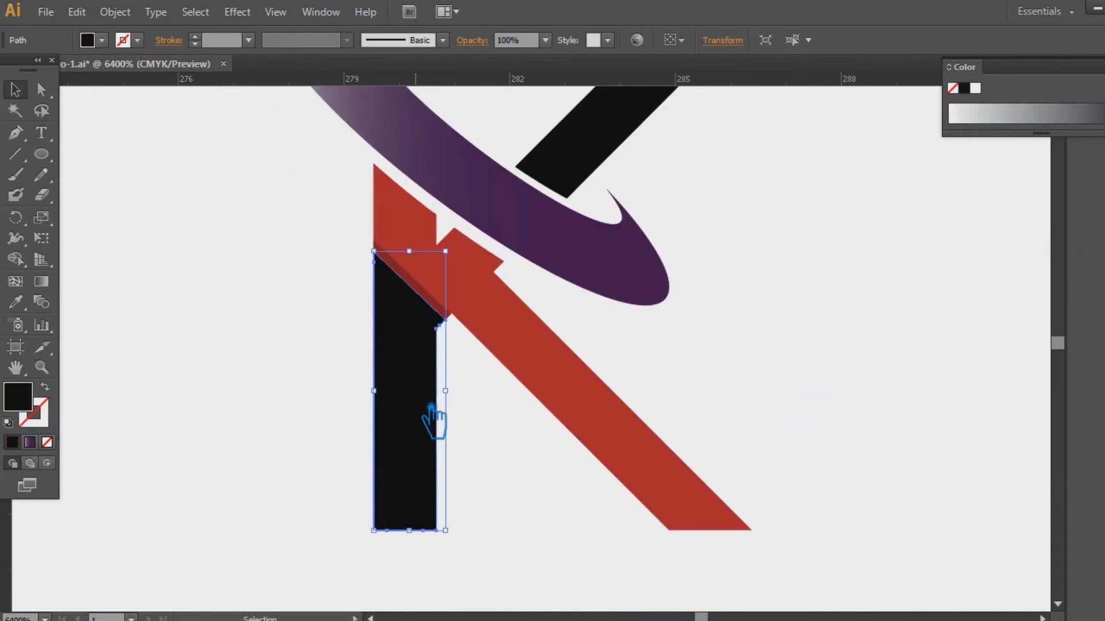
pyautogui.moveTo(159, 414); pyautogui.dragTo(153, 491)
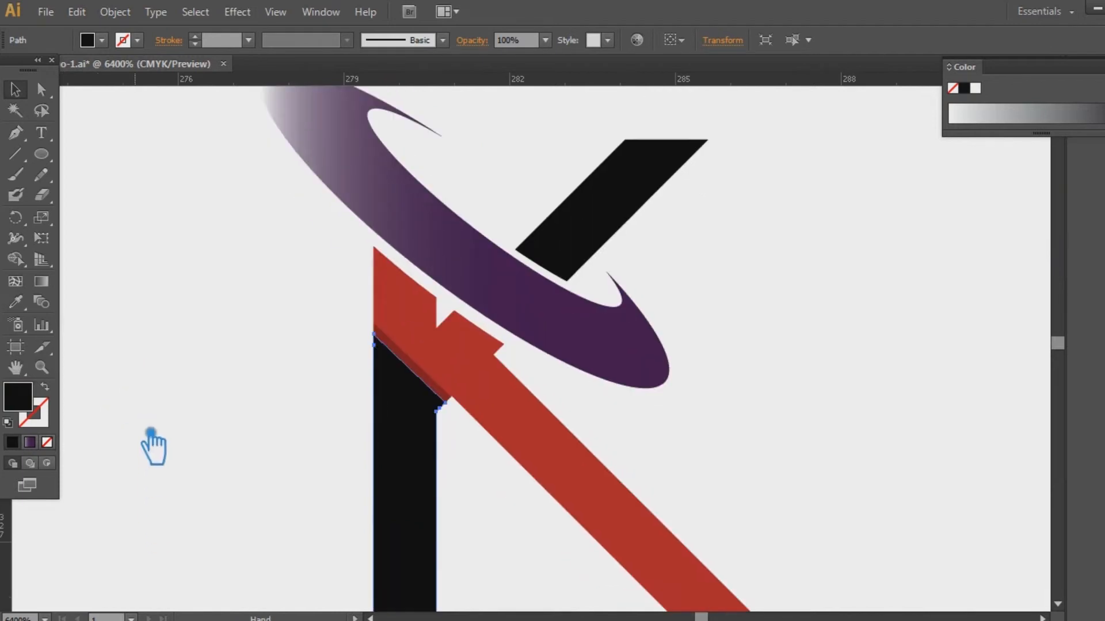
pyautogui.click(599, 236)
pyautogui.click(22, 304)
pyautogui.click(543, 450)
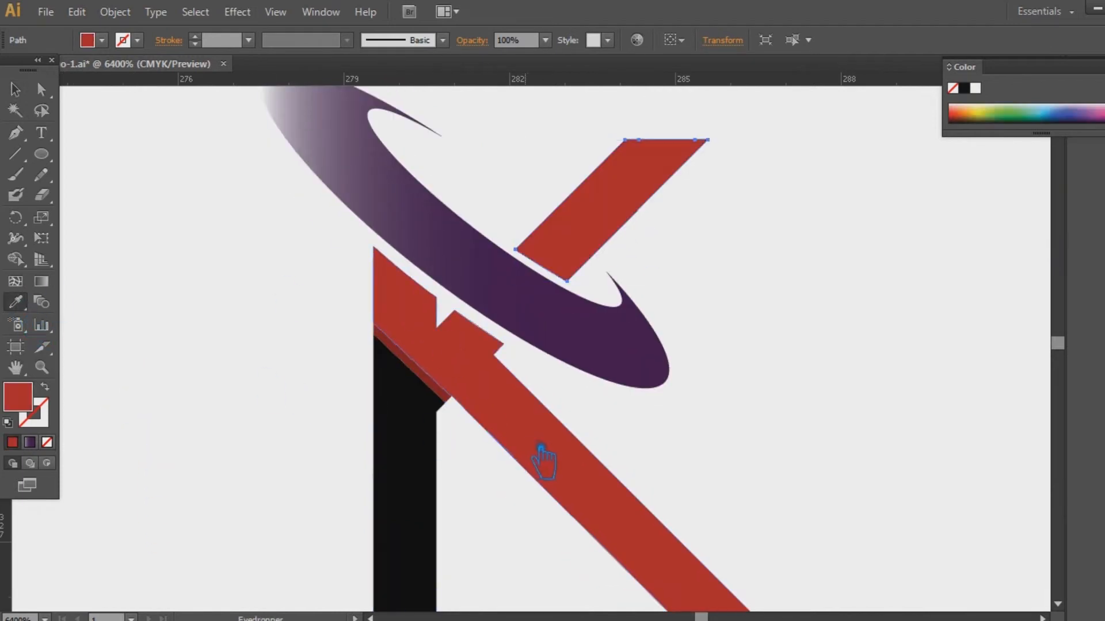
pyautogui.click(426, 381)
pyautogui.press('v')
pyautogui.click(805, 367)
pyautogui.moveTo(805, 366); pyautogui.dragTo(782, 408)
pyautogui.hotkey('ctrl', '-')
pyautogui.hotkey('ctrl', '-')
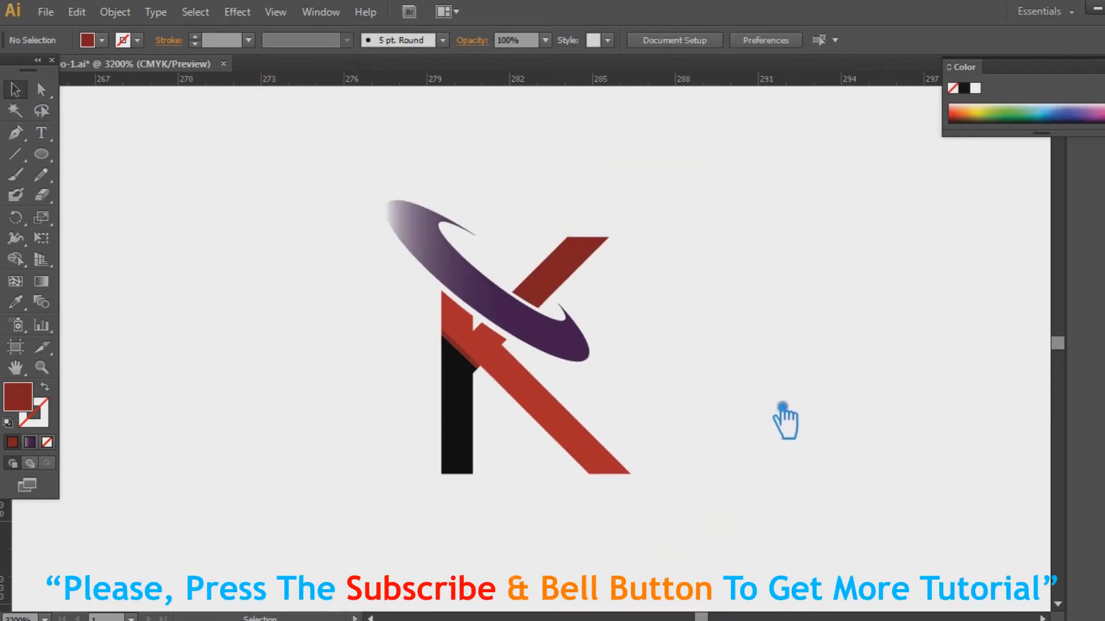
# Change the black stem's fill to dark gray.
pyautogui.click(460, 458)
pyautogui.doubleClick(19, 397)
pyautogui.moveTo(631, 382); pyautogui.dragTo(627, 416)
pyautogui.click(1038, 222)
pyautogui.click(836, 330)
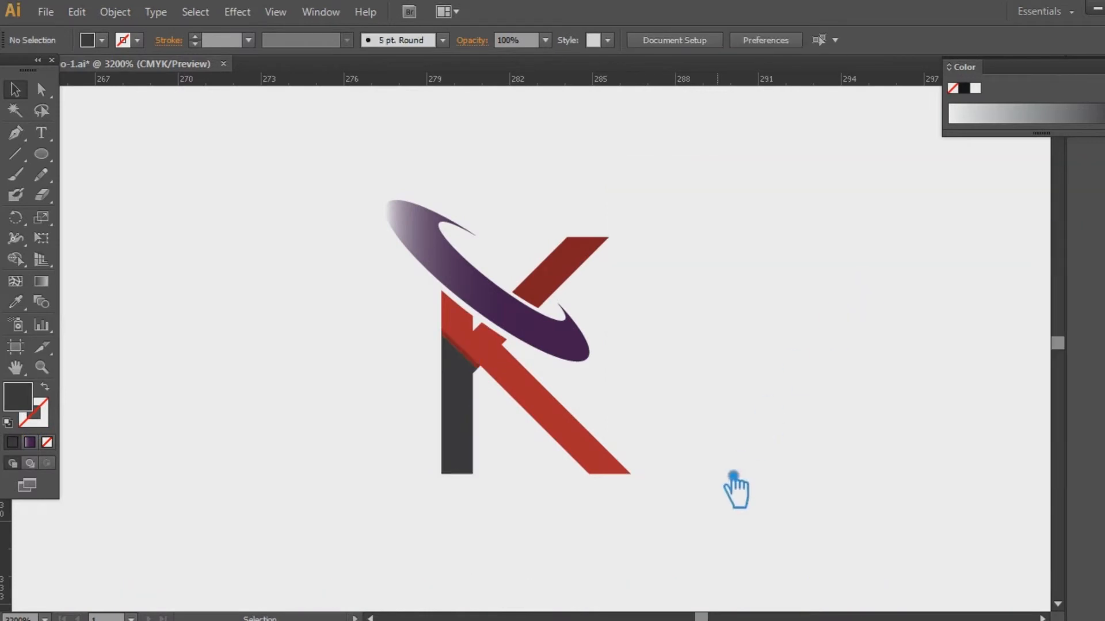
# Look up the hex code of the dark red strip's fill beneath the leg.
pyautogui.click(480, 299)
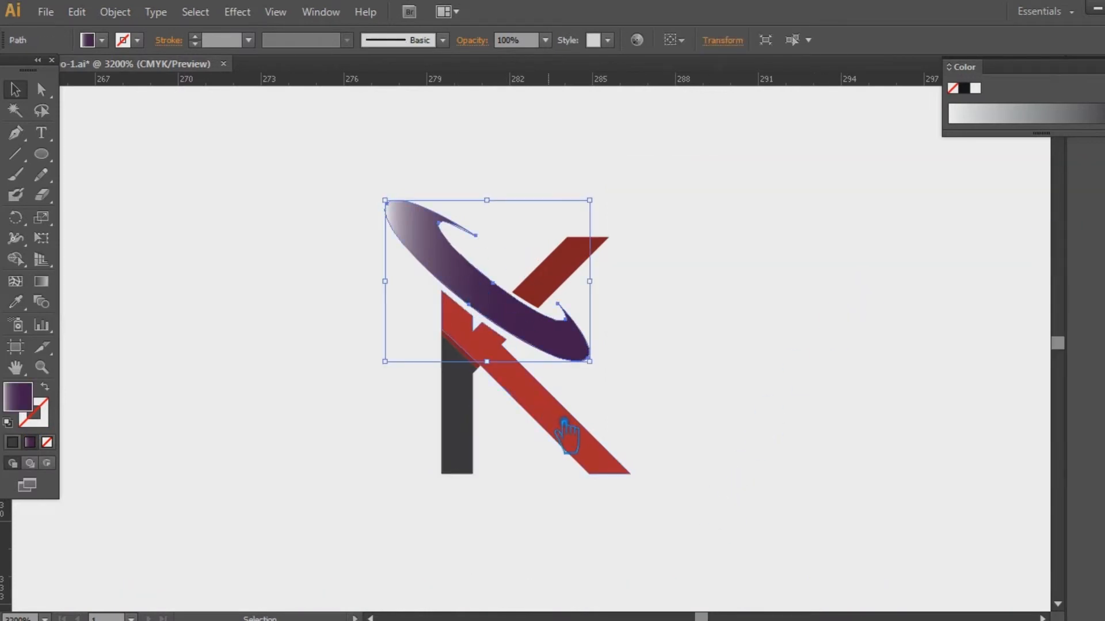
pyautogui.click(568, 438)
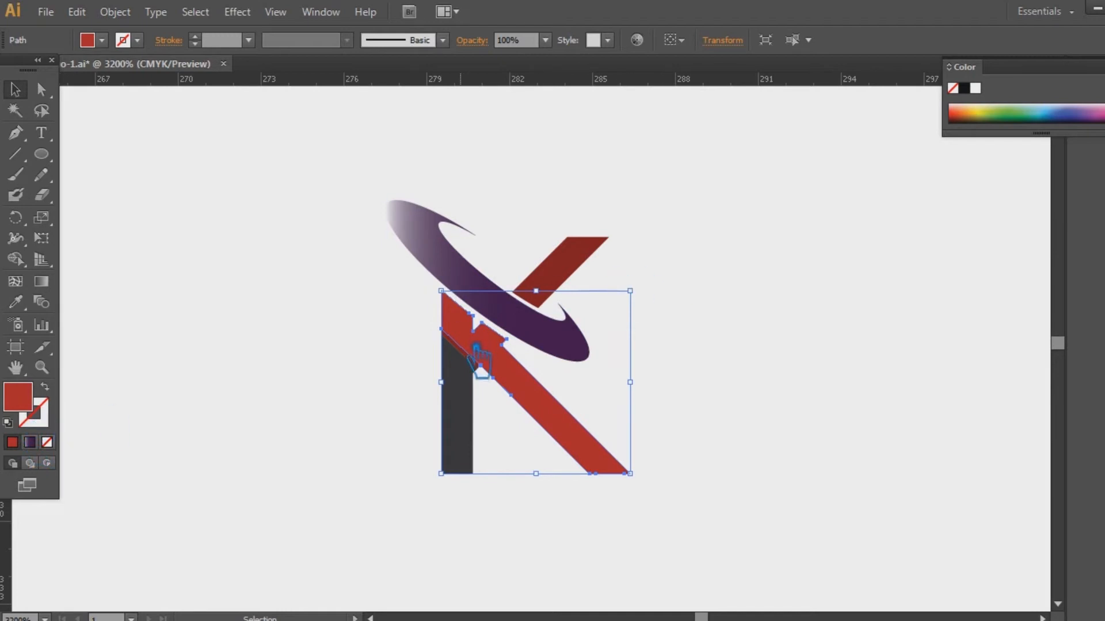
pyautogui.click(478, 363)
pyautogui.doubleClick(41, 404)
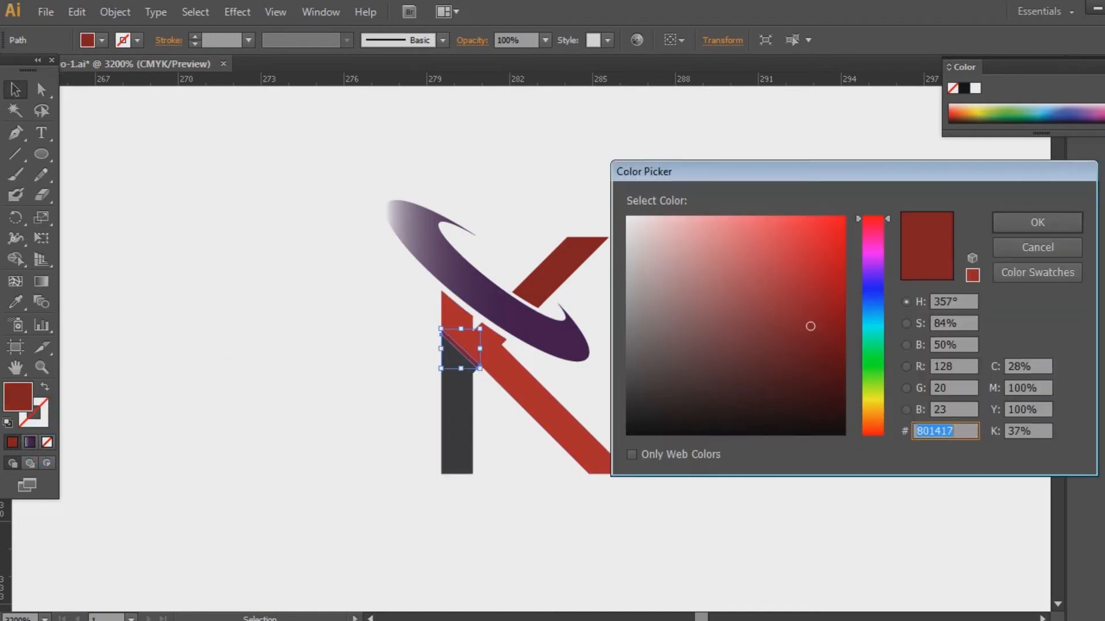
pyautogui.click(1037, 222)
# Set the dark stop of the ring's linear gradient to the dark red 801417.
pyautogui.click(525, 336)
pyautogui.hotkey('ctrl', 'F9')
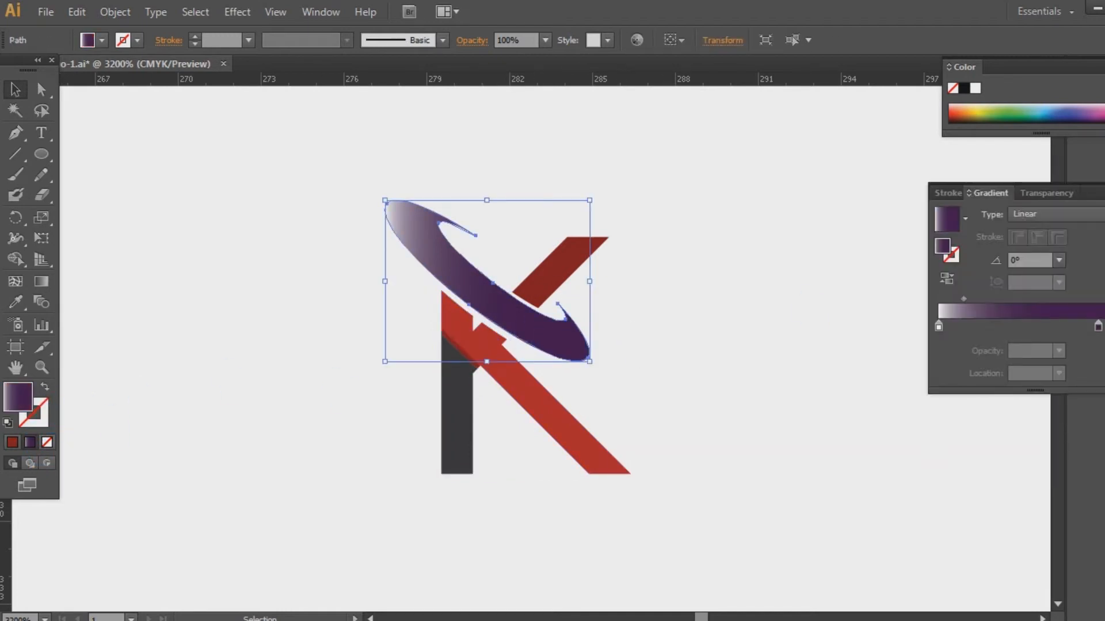
pyautogui.doubleClick(952, 256)
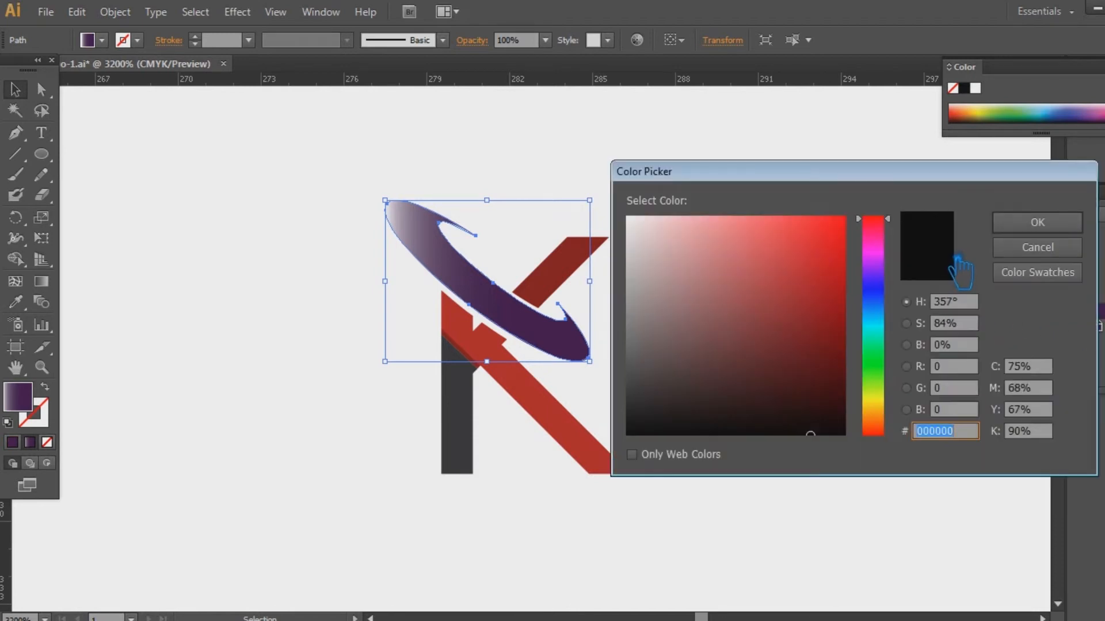
pyautogui.write('801417')
pyautogui.click(1037, 222)
pyautogui.click(771, 270)
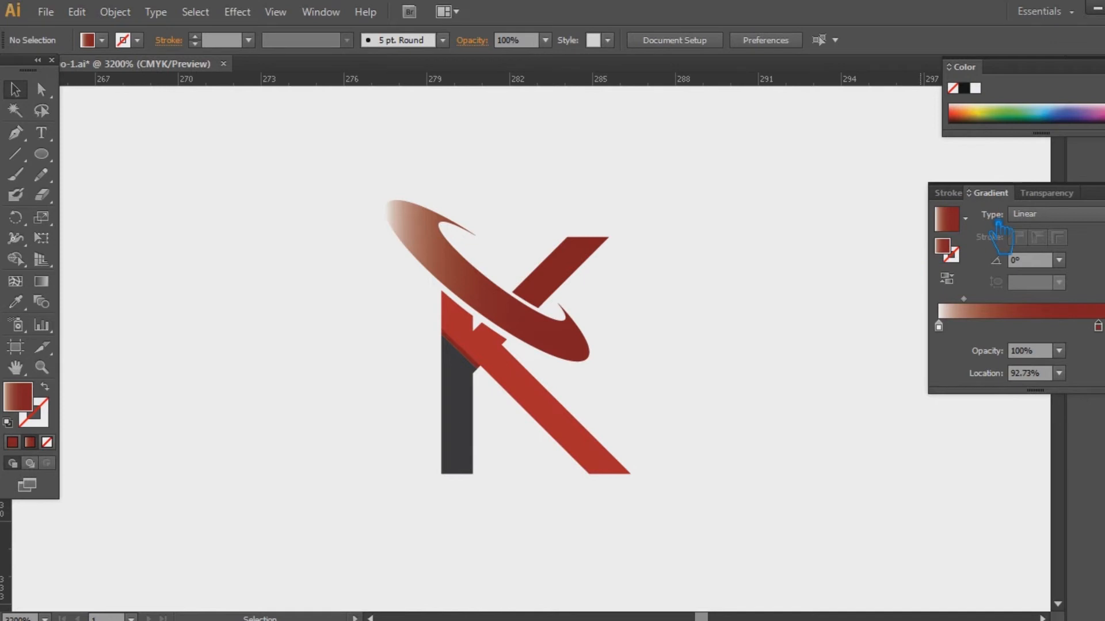
# Shift the ring gradient's midpoint to about 26% so the light tone reaches further along the ring.
pyautogui.moveTo(965, 299); pyautogui.dragTo(1008, 301)
pyautogui.click(521, 302)
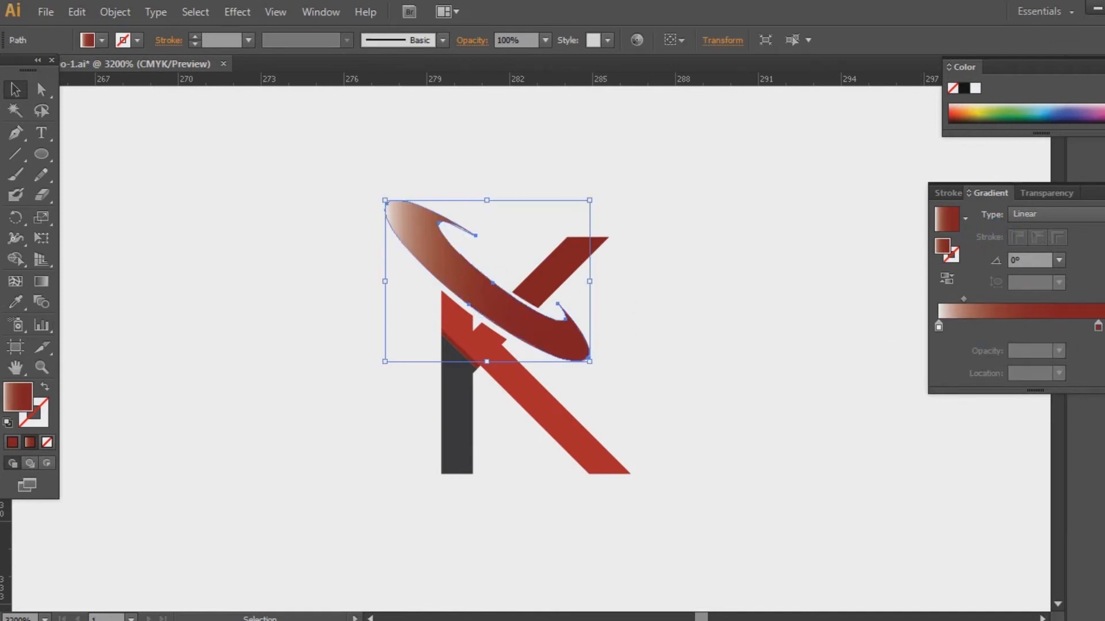
pyautogui.moveTo(1098, 326); pyautogui.dragTo(1104, 327)
pyautogui.moveTo(984, 312)
pyautogui.mouseDown()
pyautogui.moveTo(1014, 312)
pyautogui.moveTo(999, 313)
pyautogui.mouseUp()
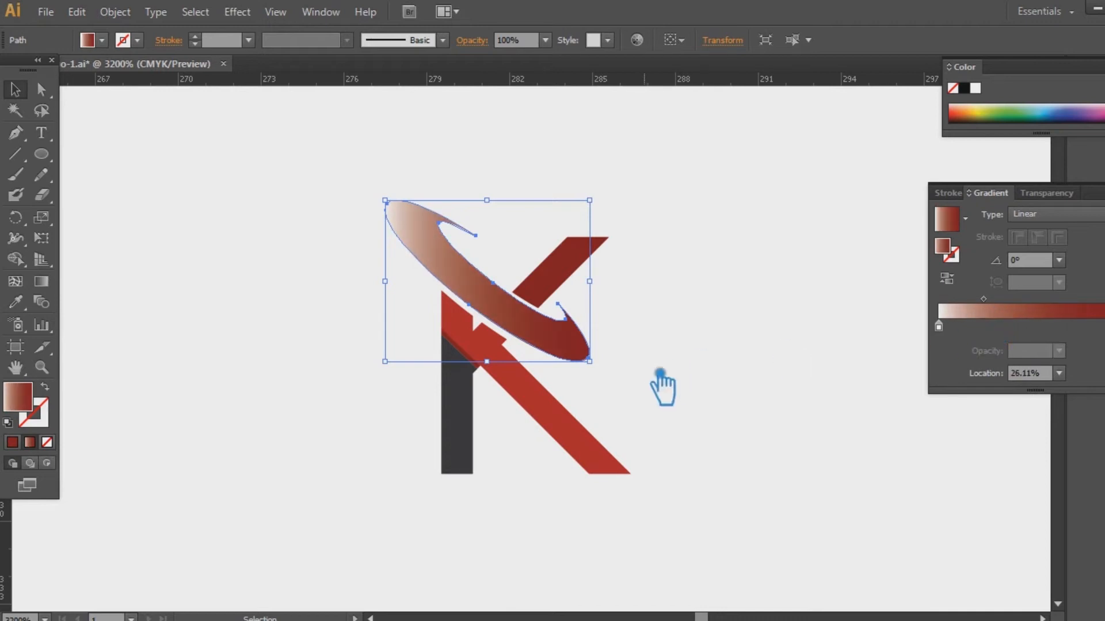
pyautogui.click(694, 364)
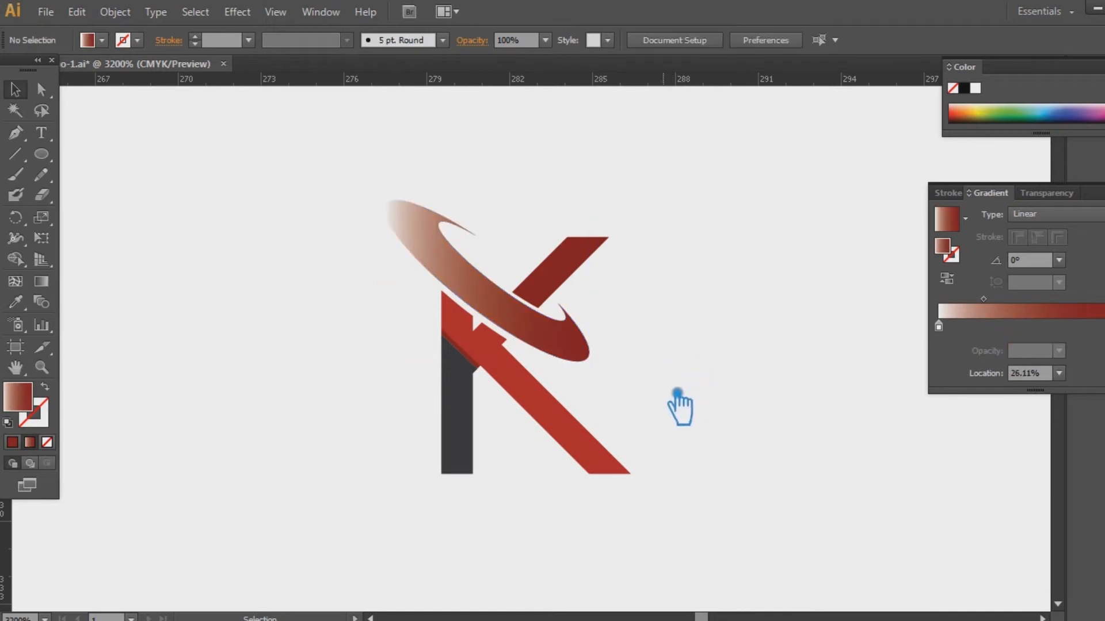
# Mix the light red ff6c6c in the diagonal leg's fill picker to get its hex code, and undo the leg's recolor.
pyautogui.click(592, 405)
pyautogui.doubleClick(30, 401)
pyautogui.moveTo(801, 253); pyautogui.dragTo(793, 213)
pyautogui.moveTo(894, 384); pyautogui.dragTo(896, 460)
pyautogui.moveTo(787, 231); pyautogui.dragTo(772, 214)
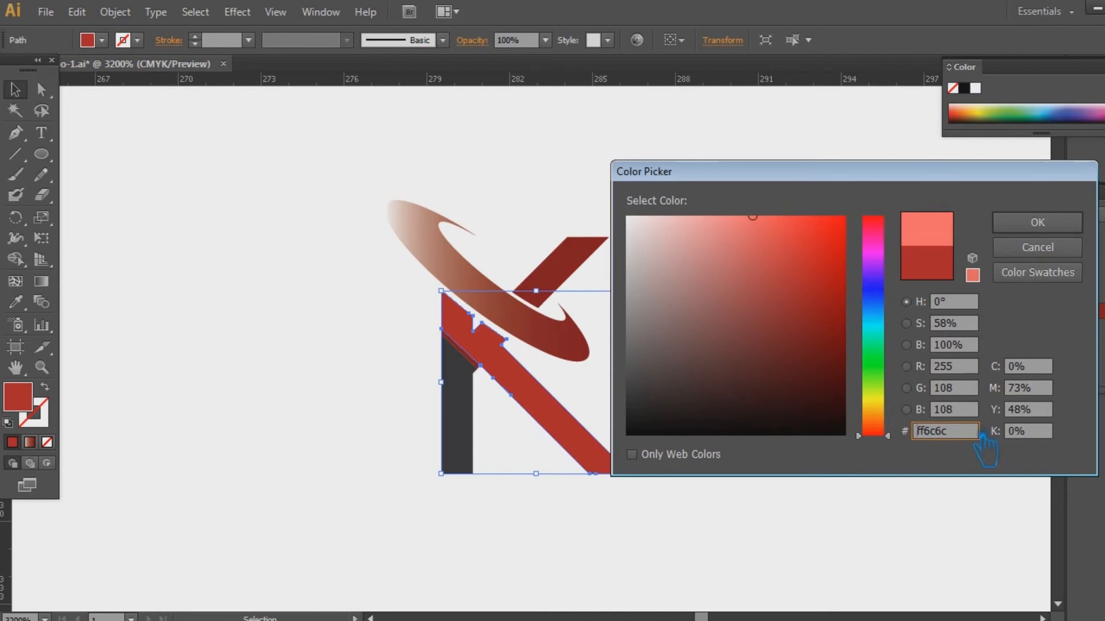
pyautogui.click(1037, 224)
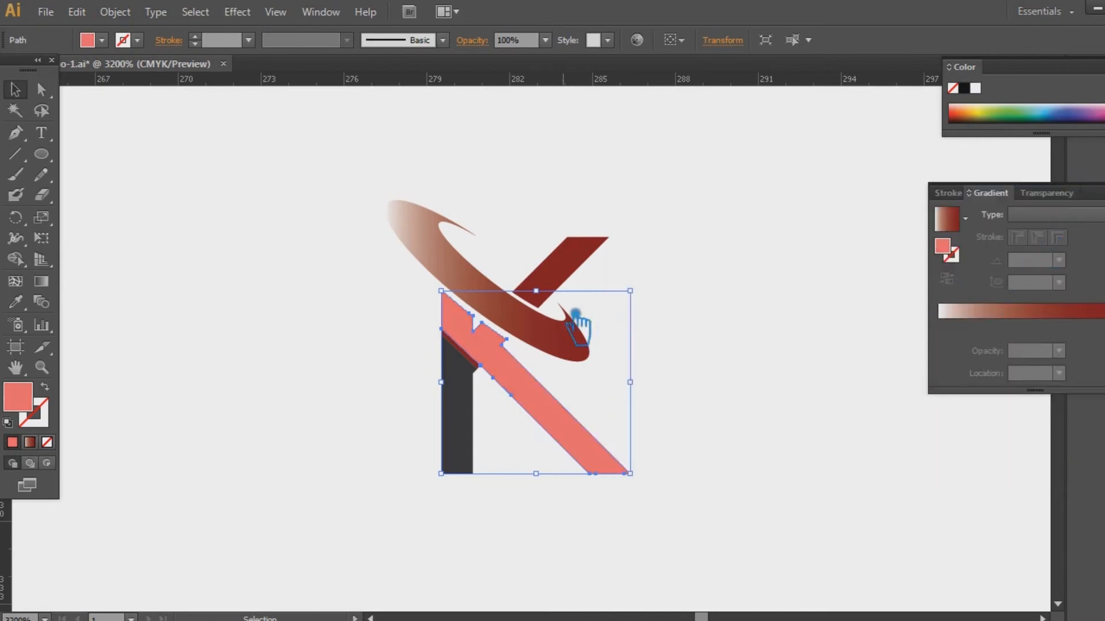
pyautogui.hotkey('ctrl', 'z')
# Switch the ring gradient's light stop from grayscale to RGB and color it light red ff6c6c.
pyautogui.click(432, 231)
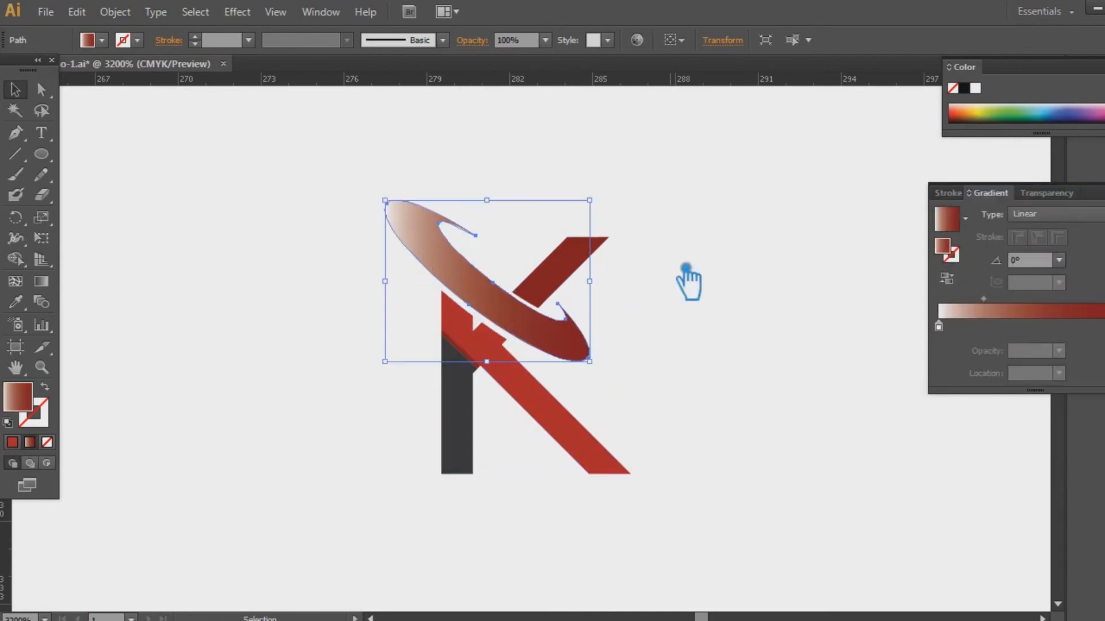
pyautogui.click(938, 326)
pyautogui.doubleClick(938, 326)
pyautogui.click(1098, 351)
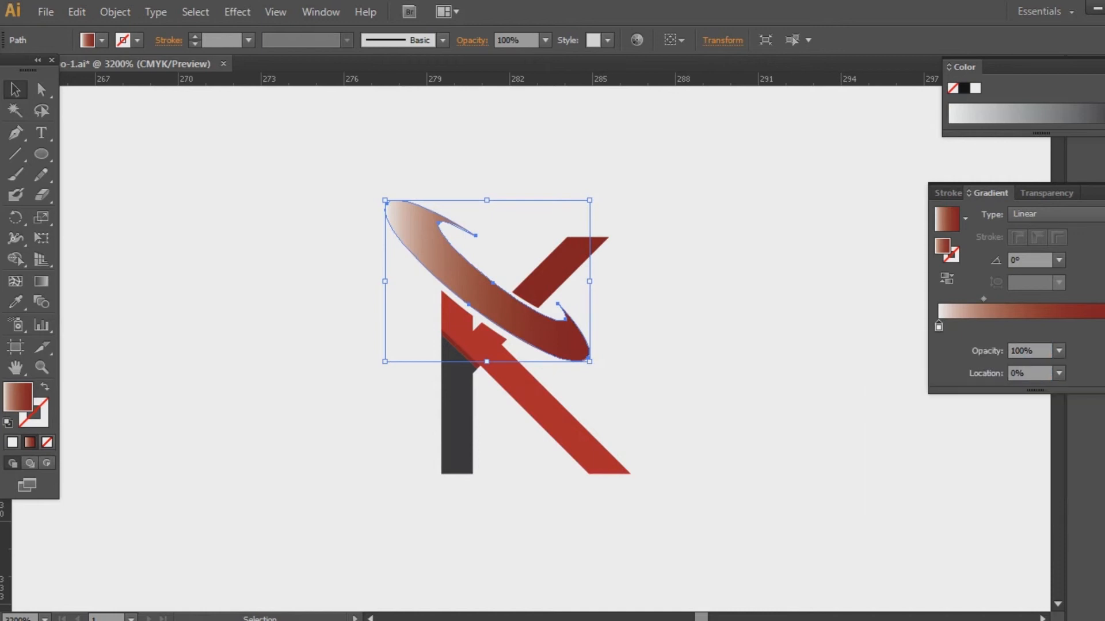
pyautogui.doubleClick(938, 326)
pyautogui.click(1100, 344)
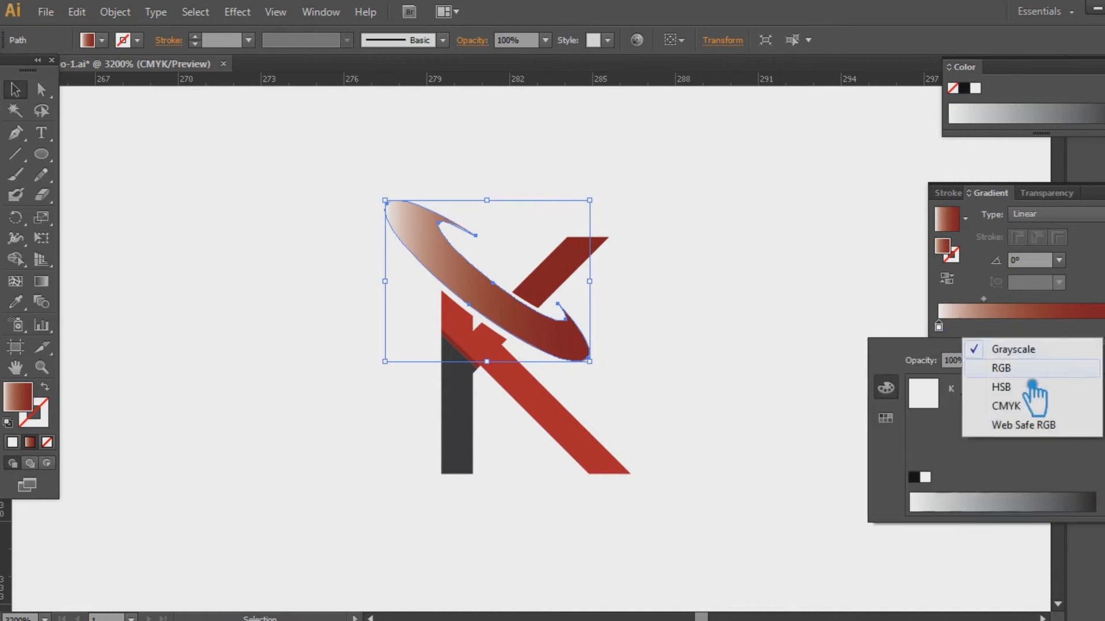
pyautogui.click(1019, 371)
pyautogui.doubleClick(957, 253)
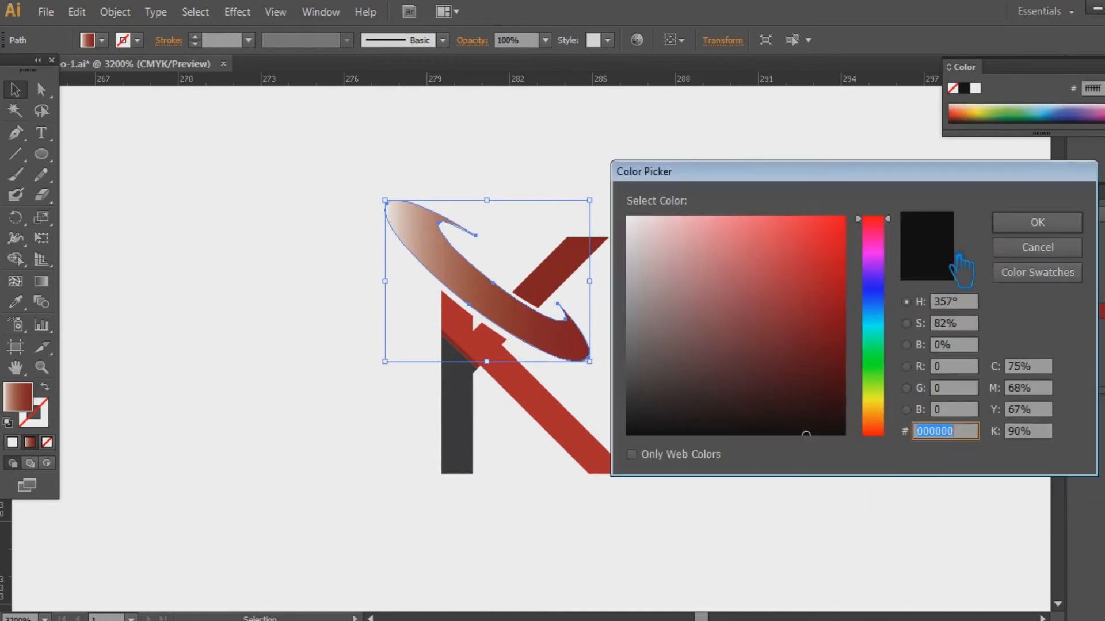
pyautogui.click(1037, 222)
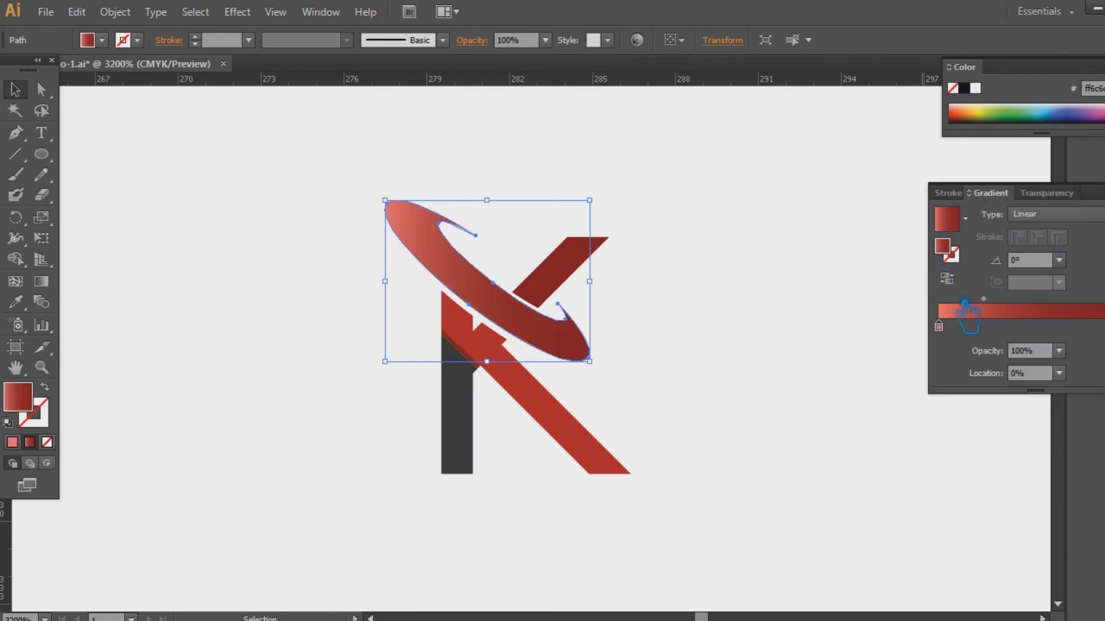
# Move the ring gradient's dark stop to about 76% and its midpoint to about 59%.
pyautogui.moveTo(1098, 326); pyautogui.dragTo(1070, 327)
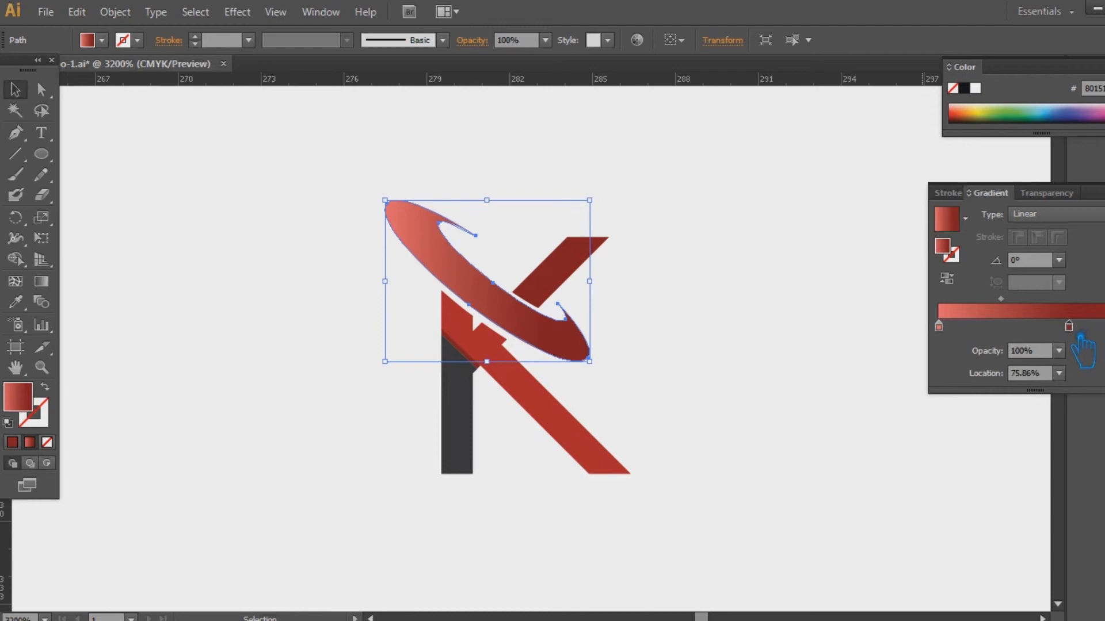
pyautogui.moveTo(1014, 306); pyautogui.dragTo(1029, 308)
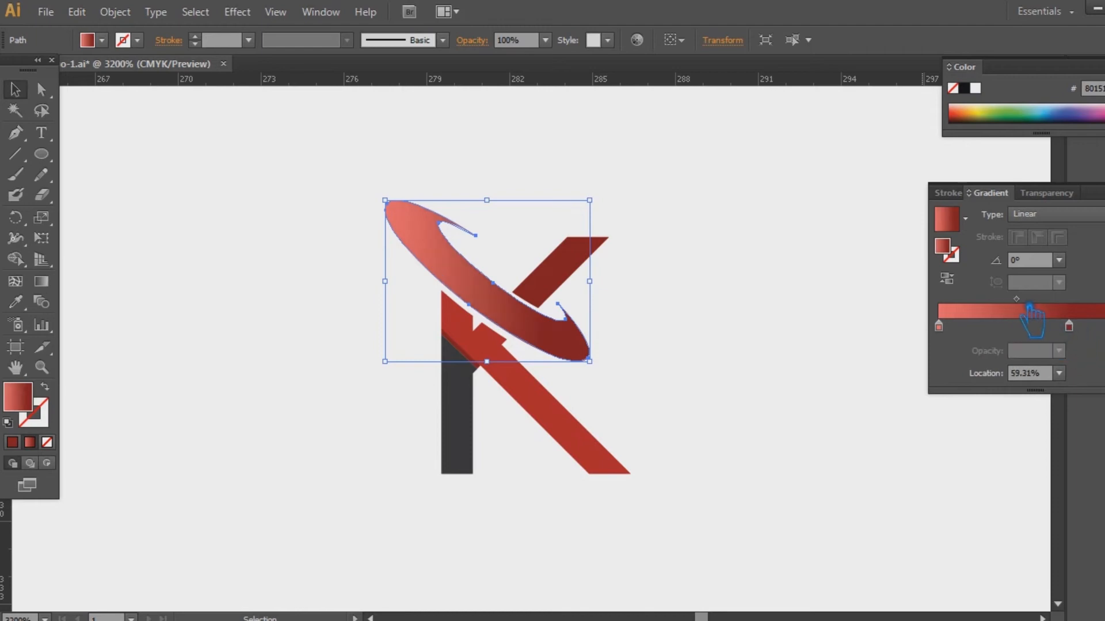
pyautogui.click(755, 304)
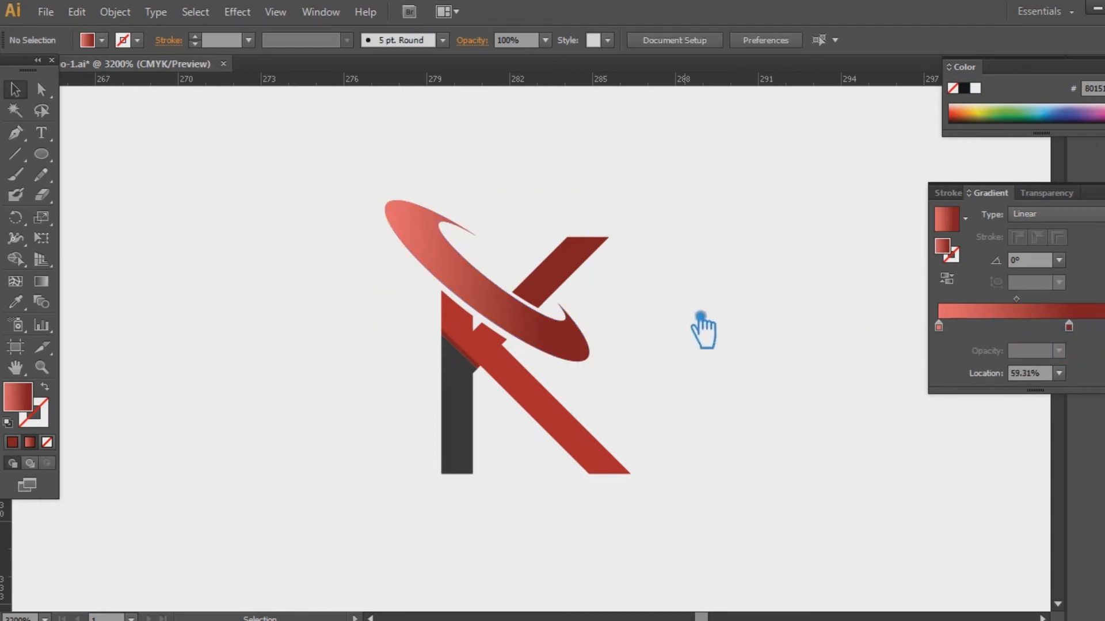
# Fill the K's upper arm with the ring's light-to-dark red gradient by sampling the ring with the Eyedropper.
pyautogui.click(593, 262)
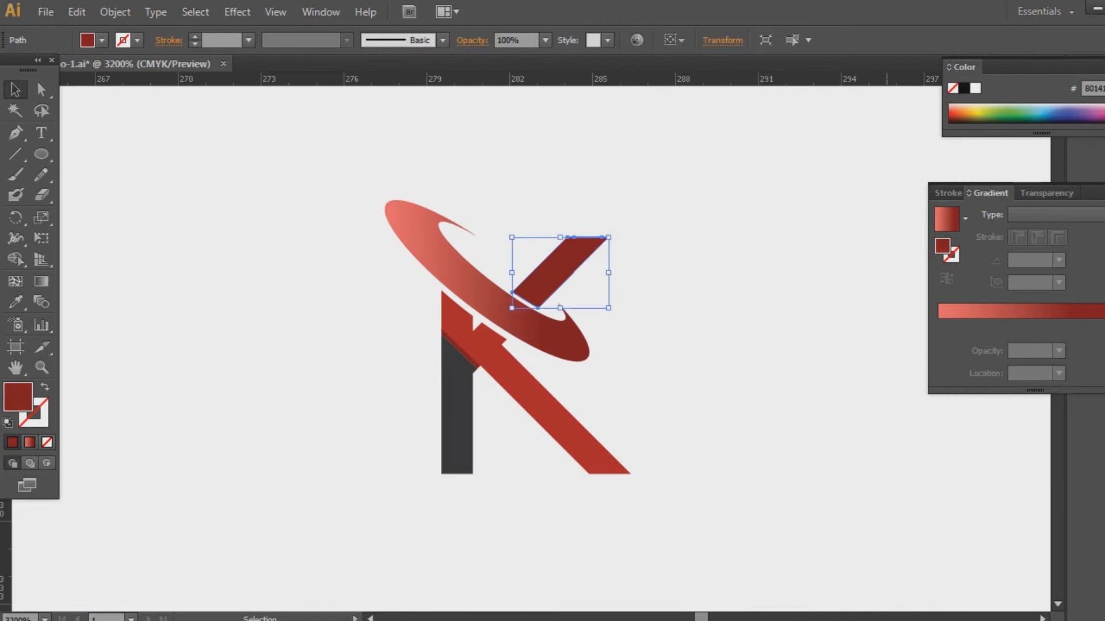
pyautogui.hotkey('ctrl', 'F9')
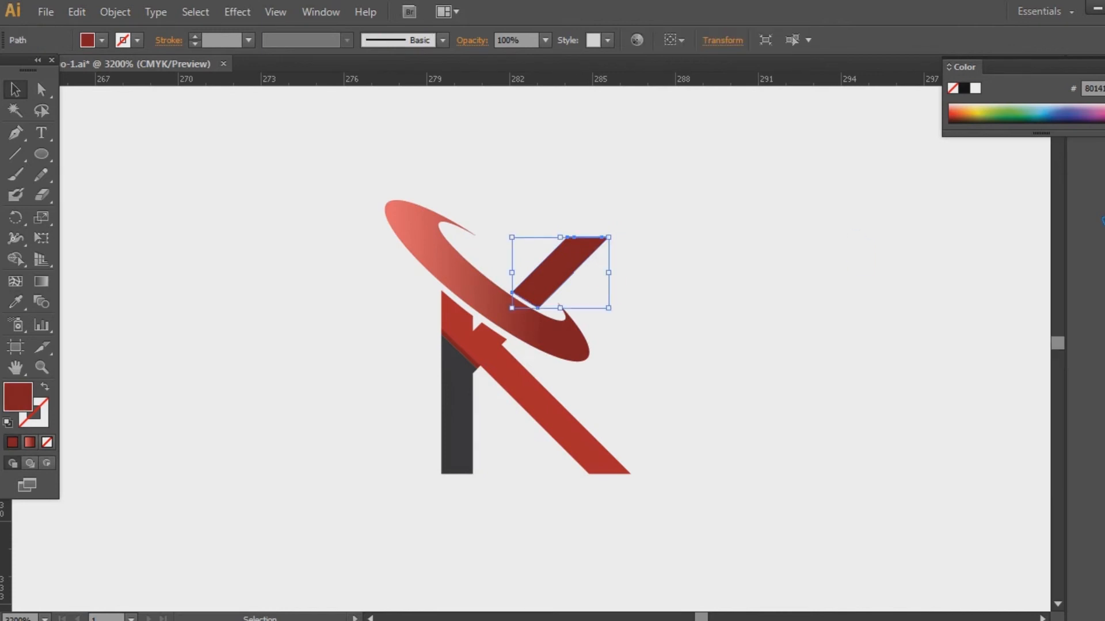
pyautogui.click(15, 302)
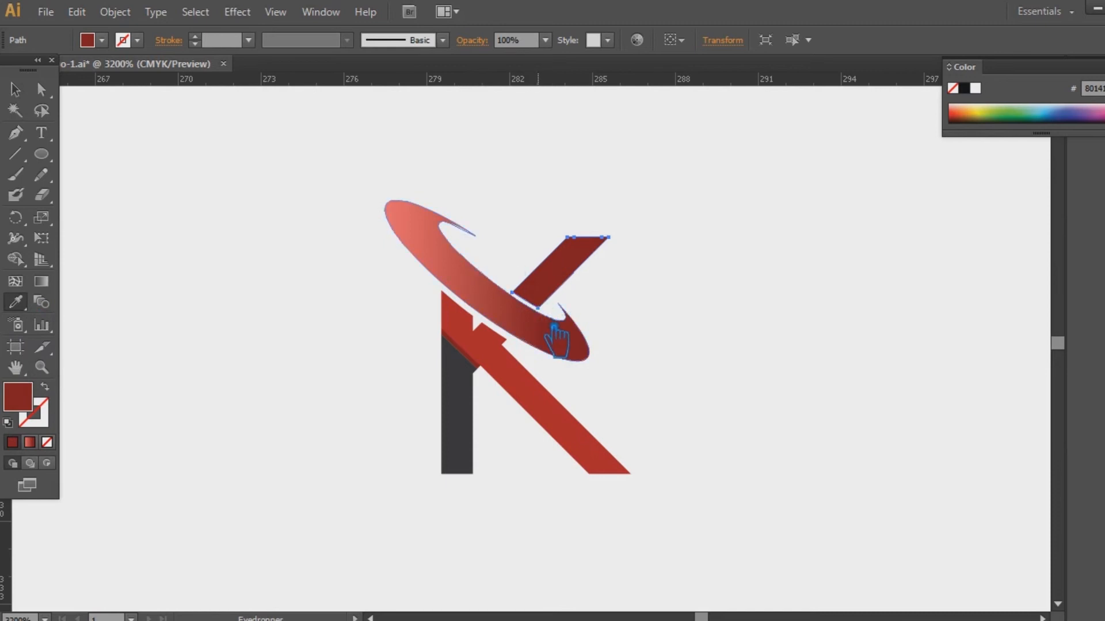
pyautogui.click(492, 300)
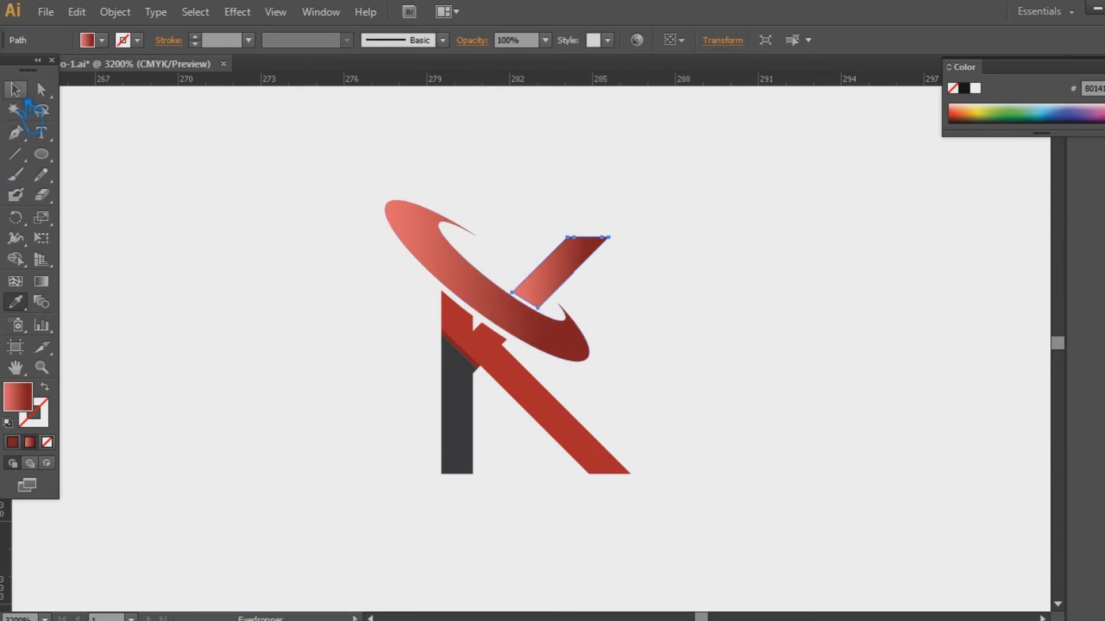
pyautogui.click(860, 238)
# Duplicate the dark red strip beneath the leg and shift the copy slightly down over the gray stem's slanted top.
pyautogui.hotkey('ctrl', '+')
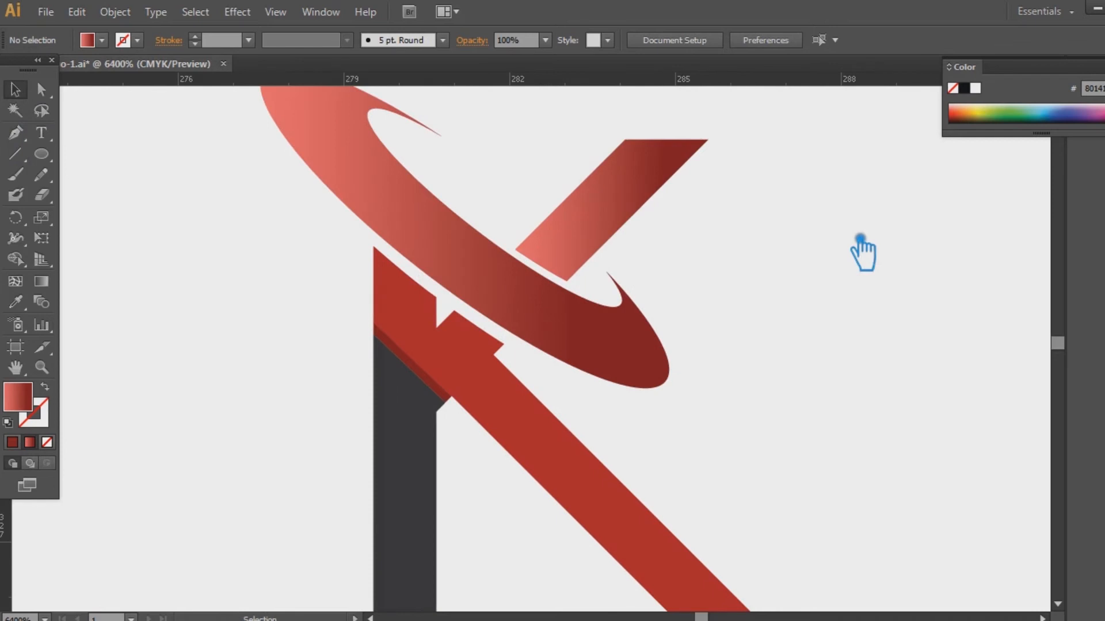
pyautogui.scroll(-3, 801, 358)
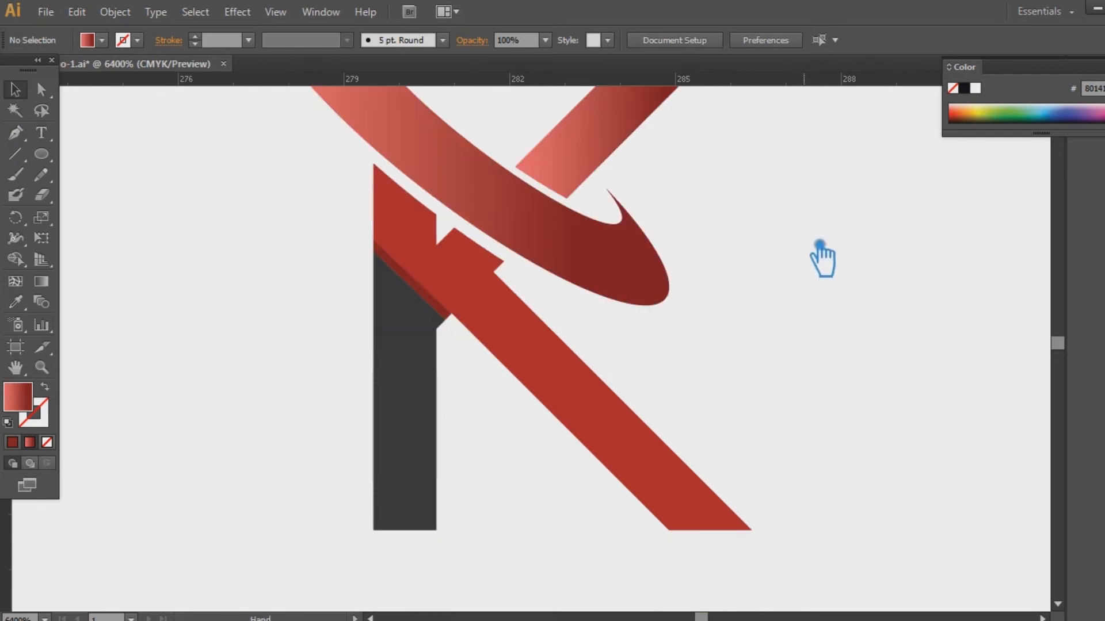
pyautogui.click(436, 299)
pyautogui.moveTo(437, 299); pyautogui.dragTo(438, 304)
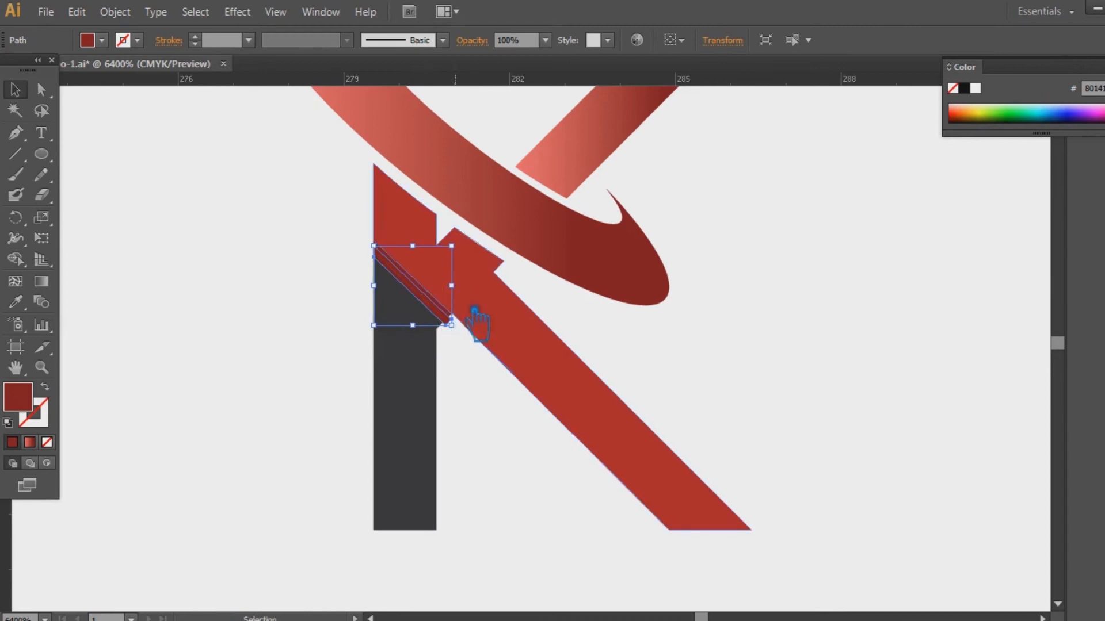
# Split the gray stem with the overlapping strip copy and delete the cut pieces to leave a thin gap below the dark red strip.
pyautogui.keyDown('shift'); pyautogui.click(423, 417); pyautogui.keyUp('shift')
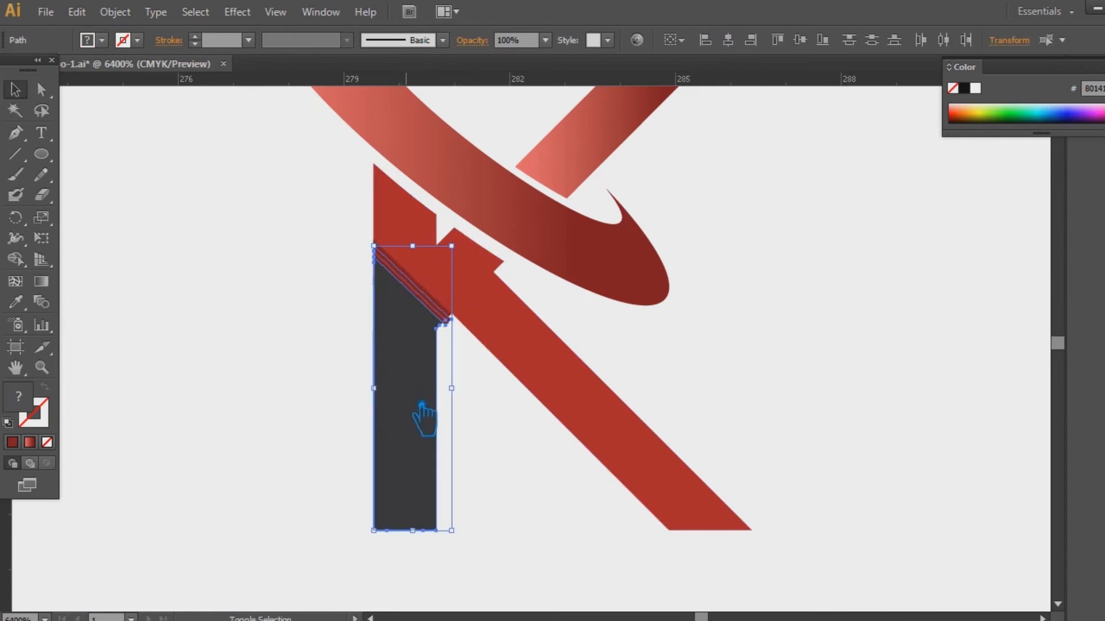
pyautogui.click(1100, 486)
pyautogui.click(962, 478)
pyautogui.click(1044, 375)
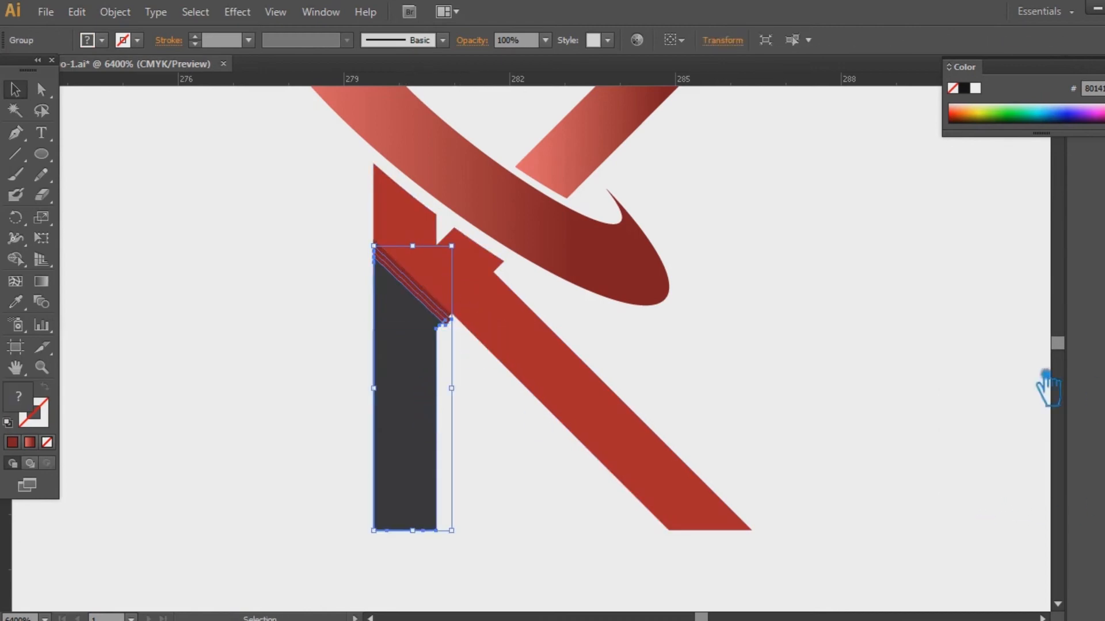
pyautogui.click(442, 329)
pyautogui.rightClick(431, 302)
pyautogui.click(506, 403)
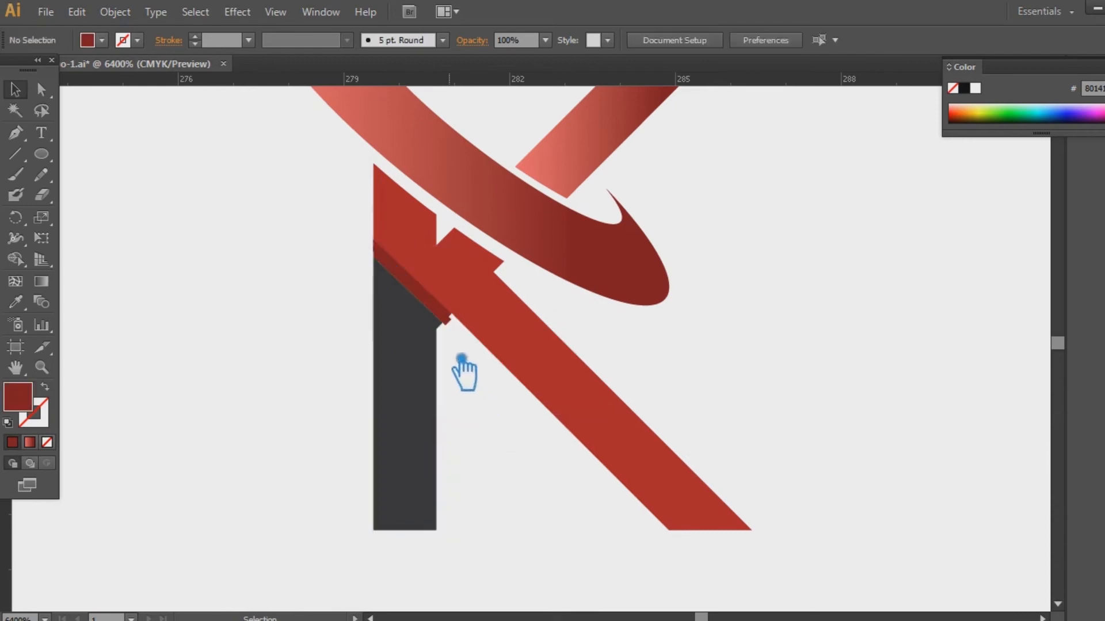
pyautogui.click(464, 332)
pyautogui.press('Delete')
pyautogui.click(441, 315)
pyautogui.click(477, 395)
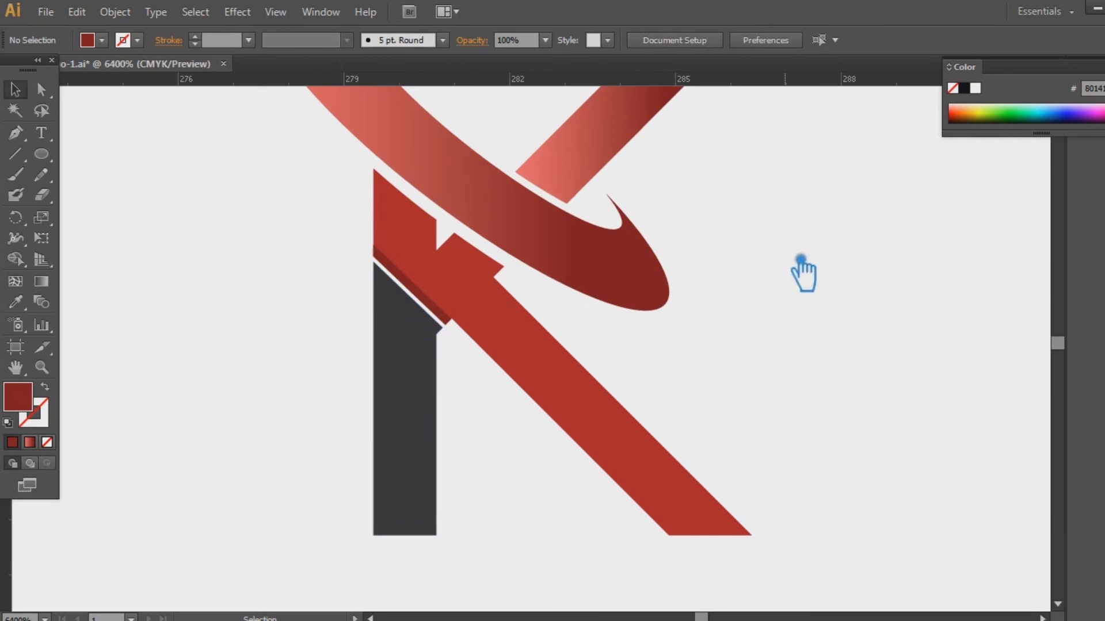
# Scale the ring down slightly and proportionally about its center.
pyautogui.hotkey('ctrl', '-')
pyautogui.hotkey('ctrl', '-')
pyautogui.moveTo(800, 260); pyautogui.dragTo(801, 301)
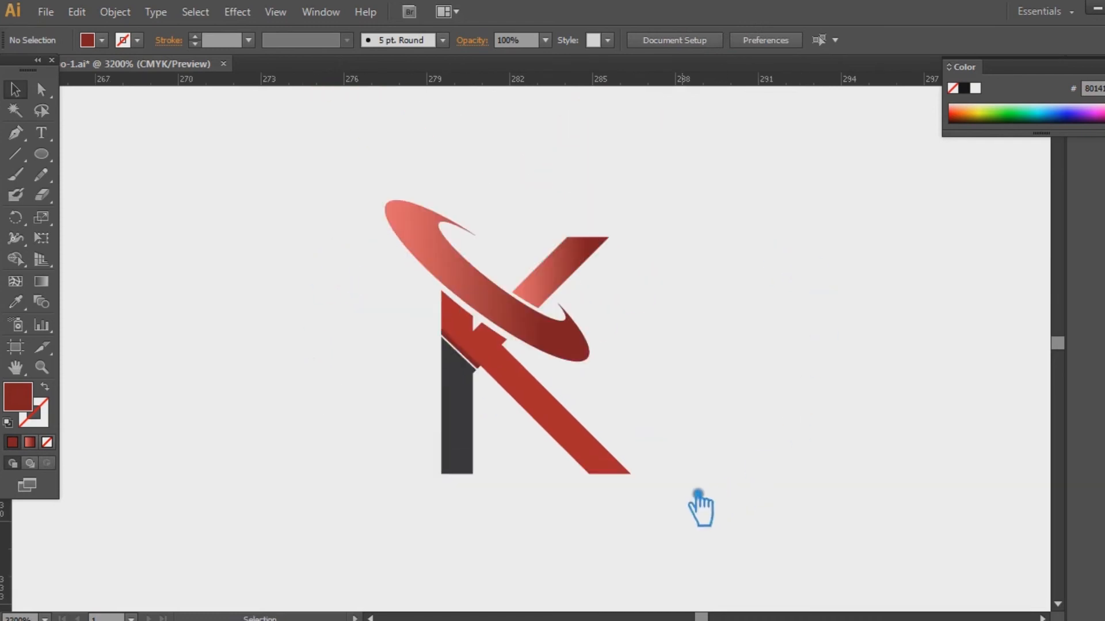
pyautogui.click(483, 279)
pyautogui.moveTo(603, 208); pyautogui.dragTo(587, 221)
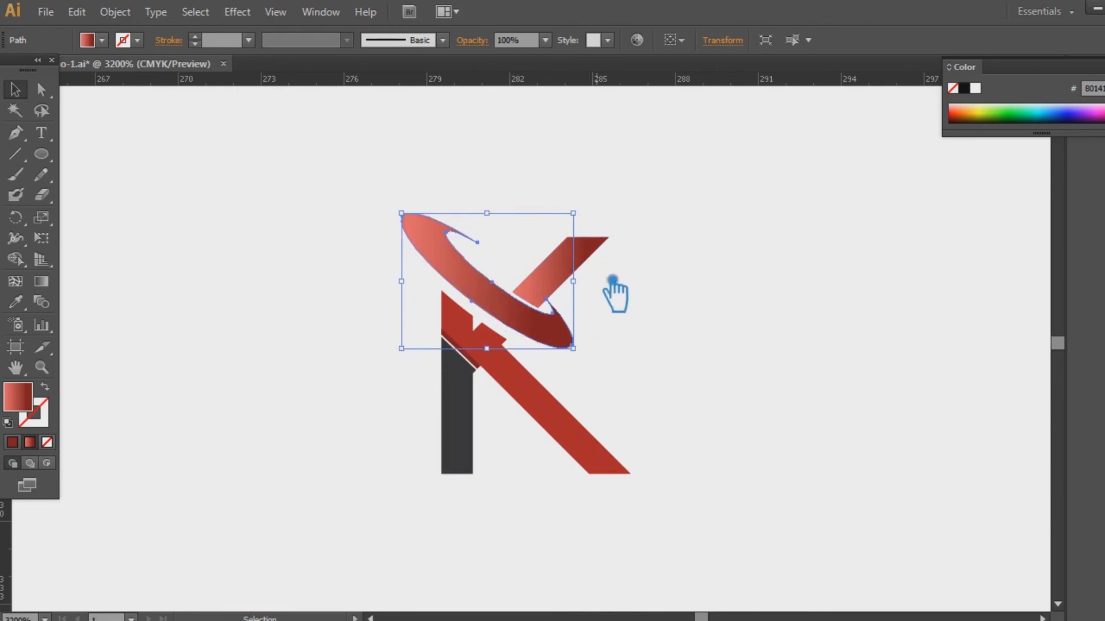
# Move the ring and the K's upper arm together slightly down, closer to the diagonal leg.
pyautogui.keyDown('shift'); pyautogui.click(561, 265); pyautogui.keyUp('shift')
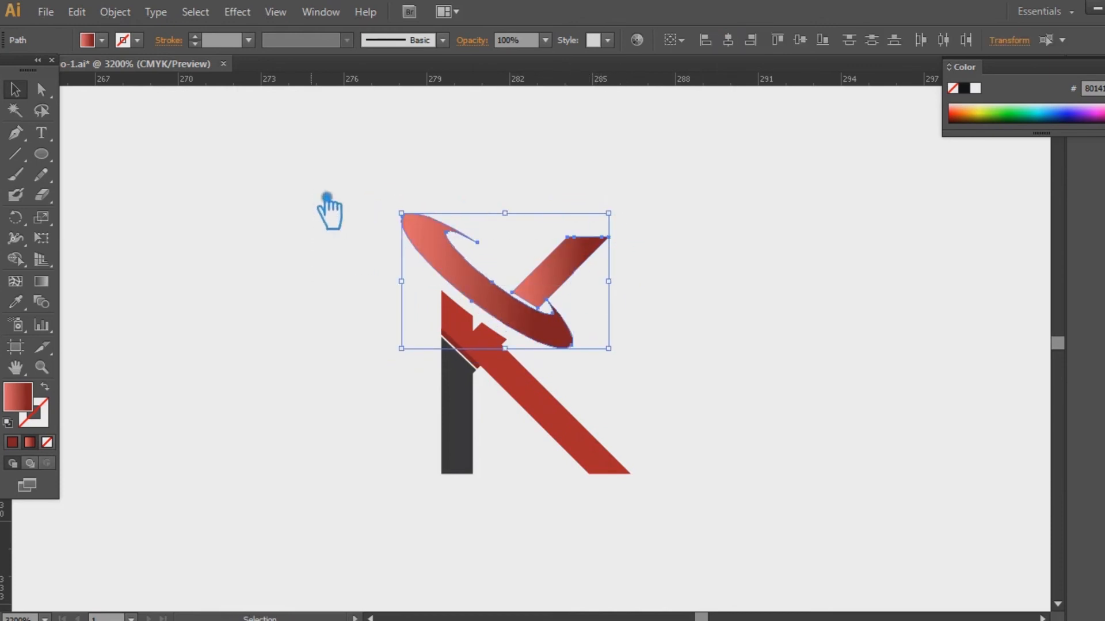
pyautogui.press('Down')
pyautogui.hotkey('ctrl', '=')
pyautogui.moveTo(396, 256); pyautogui.dragTo(395, 222)
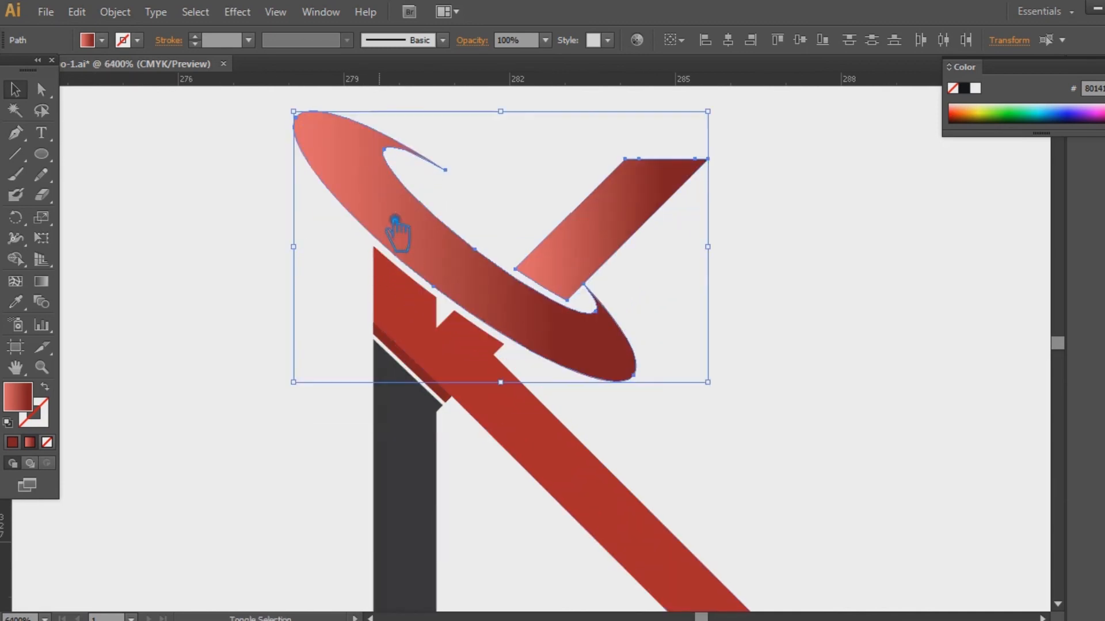
pyautogui.click(881, 414)
pyautogui.hotkey('ctrl', '-')
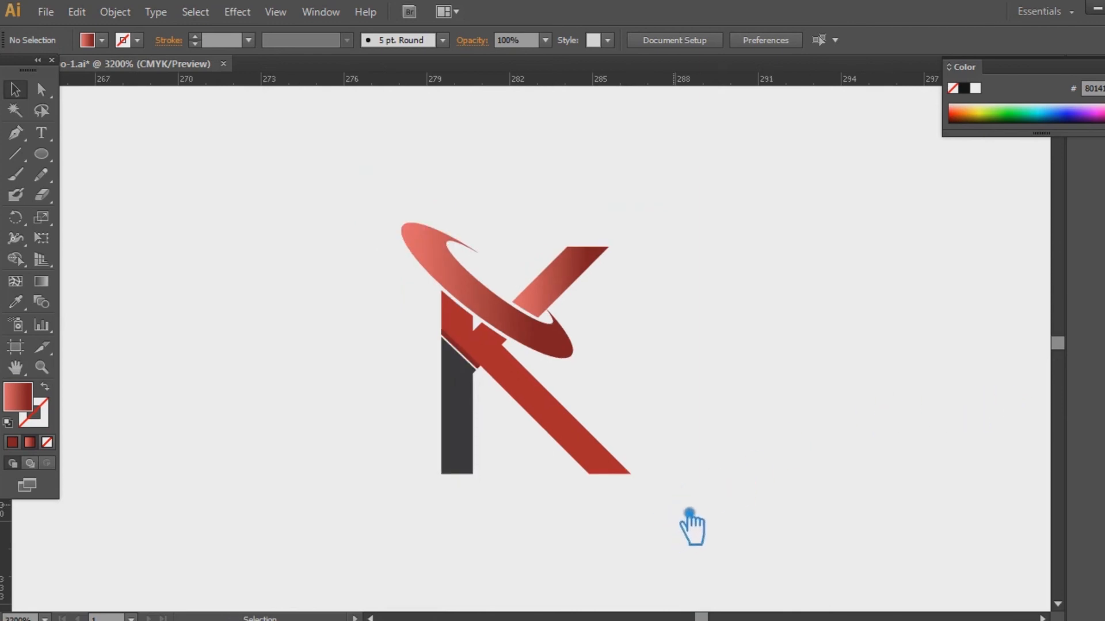
# Fill the gray stem with the red gradient sampled from the K's upper arm.
pyautogui.click(458, 419)
pyautogui.press('i')
pyautogui.click(573, 268)
pyautogui.click(15, 89)
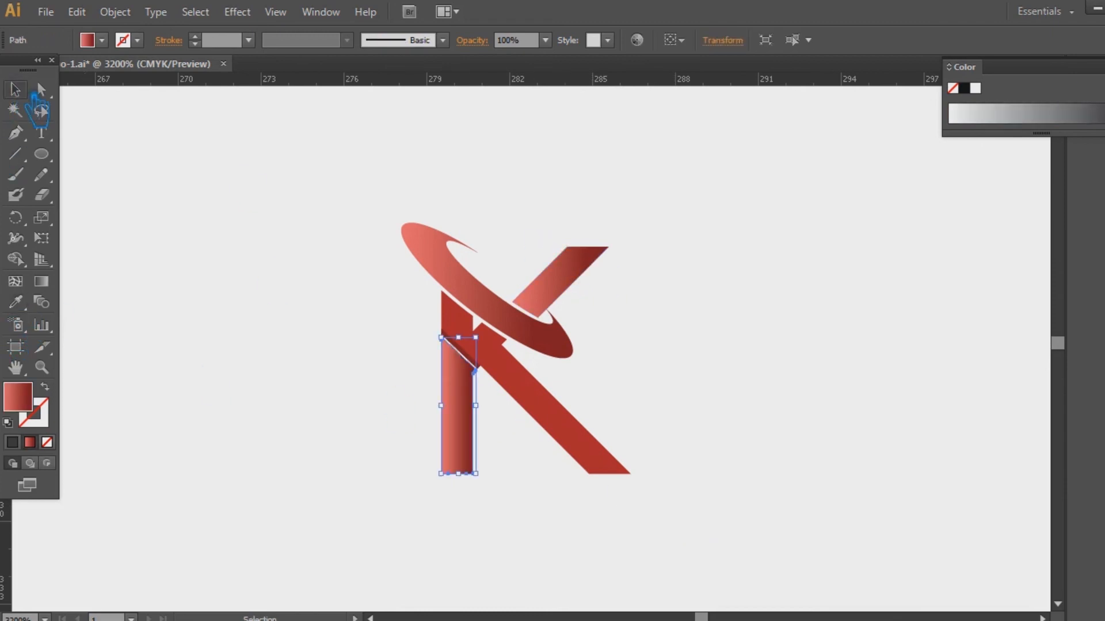
# Fill the diagonal leg with the red gradient sampled from the stem.
pyautogui.click(572, 414)
pyautogui.click(16, 301)
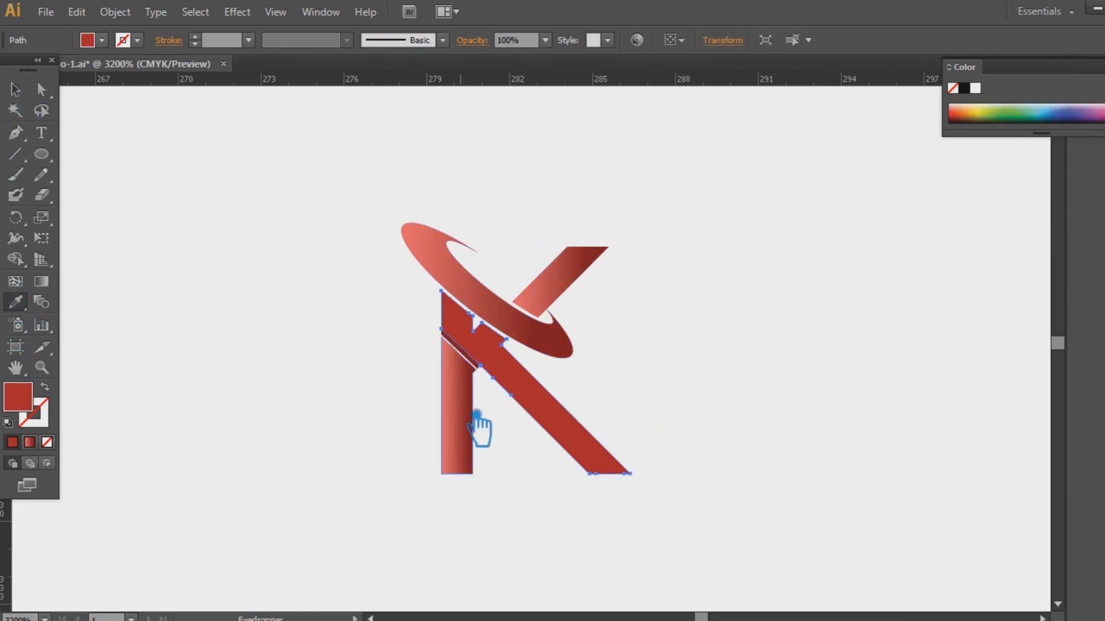
pyautogui.click(474, 414)
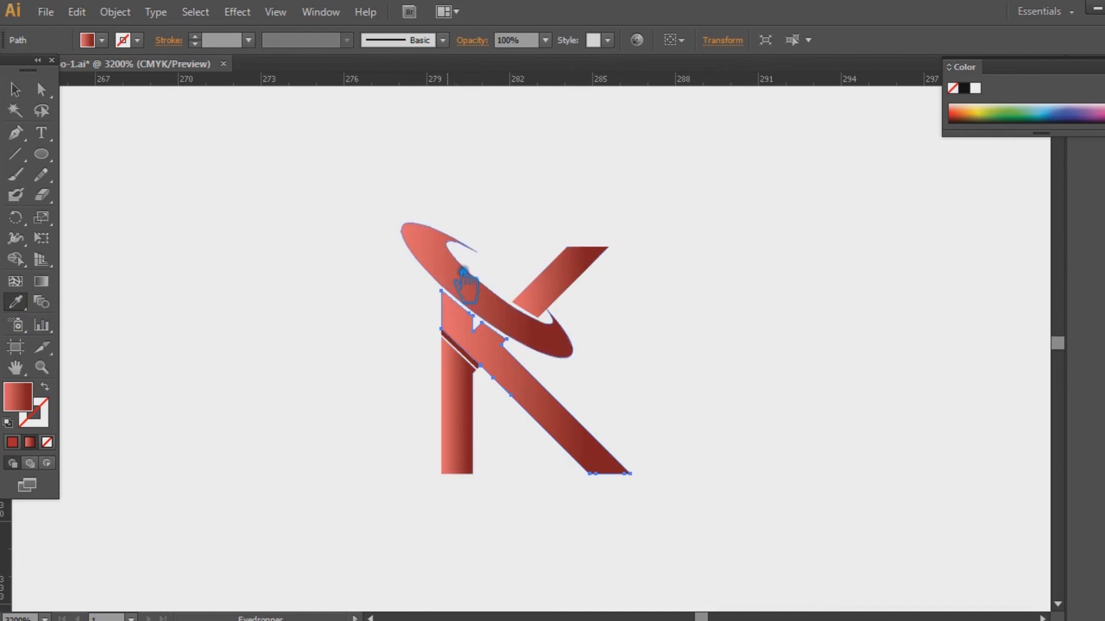
# Change the diagonal leg's gradient type to Radial.
pyautogui.hotkey('ctrl', 'F9')
pyautogui.click(1059, 214)
pyautogui.click(1059, 248)
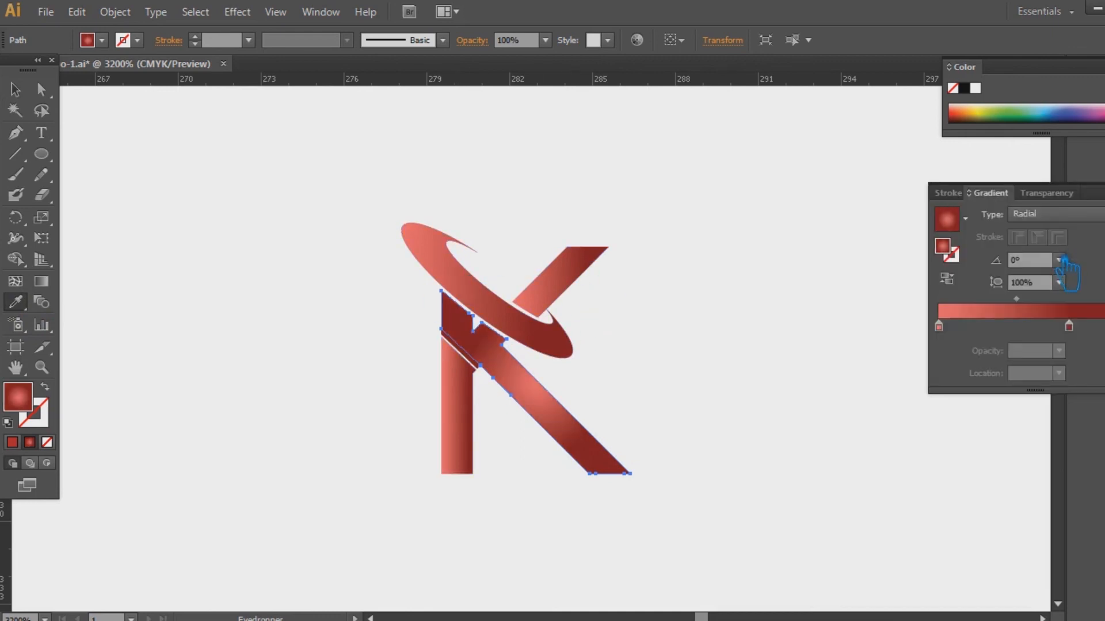